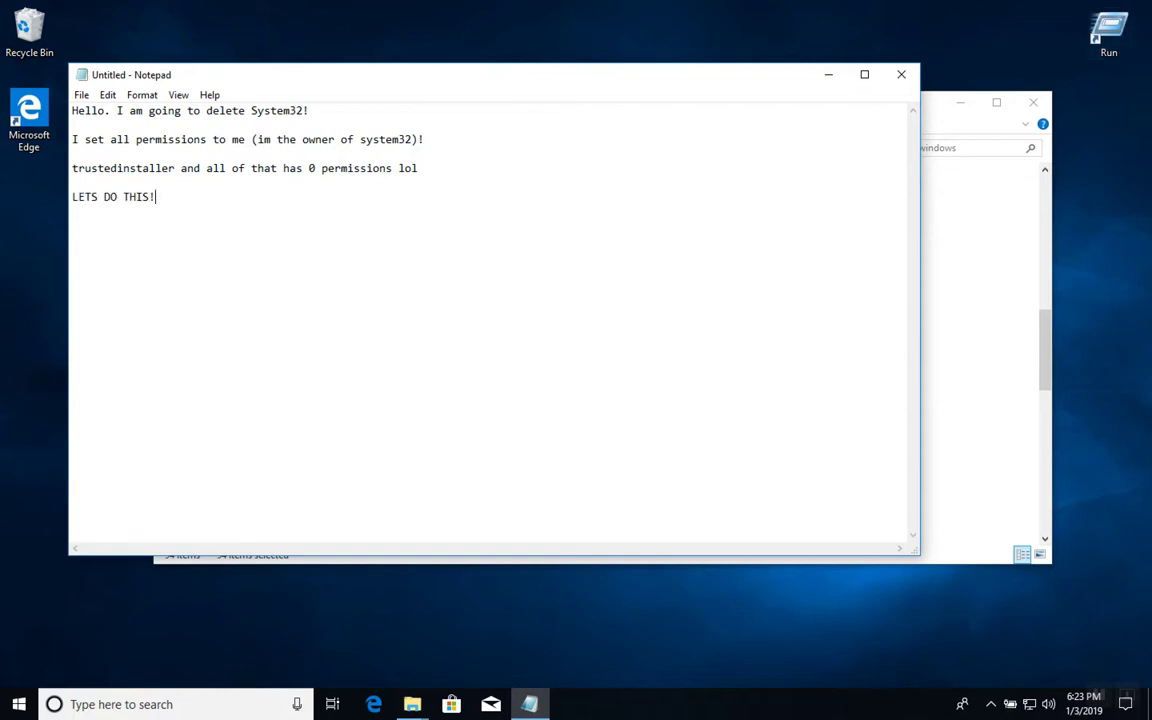
Clear all text from the note and resume the paused recycling of the windows folder's contents.
key(ctrl+a)
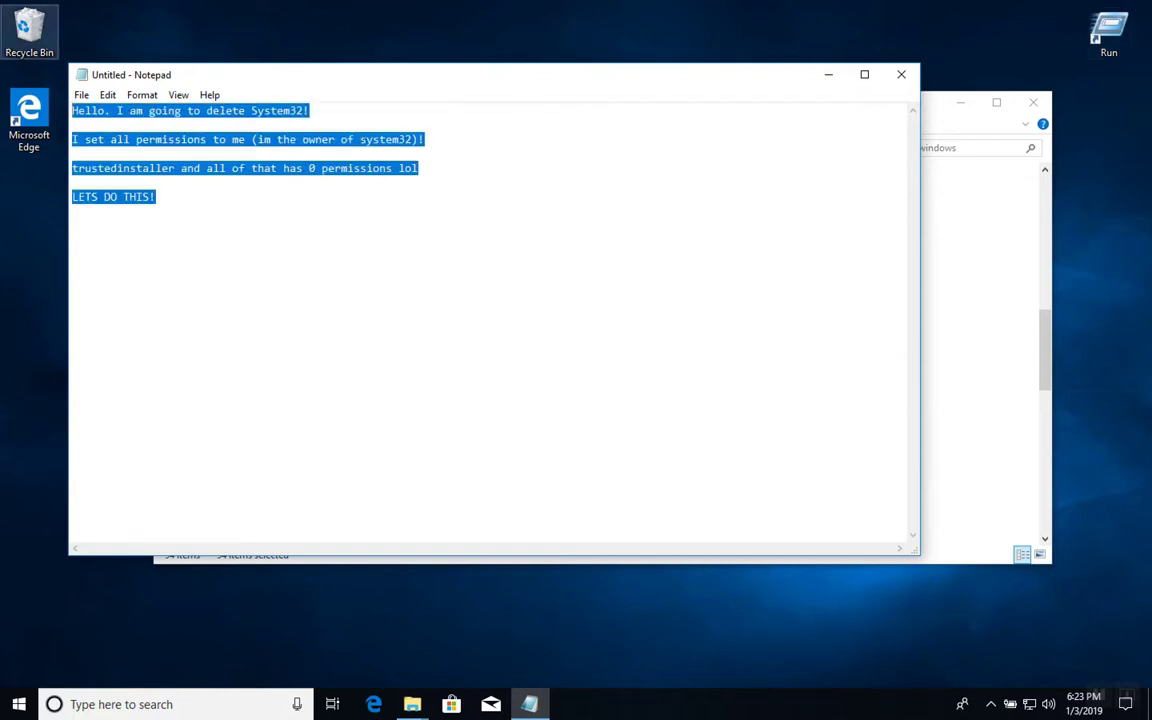
key(BackSpace)
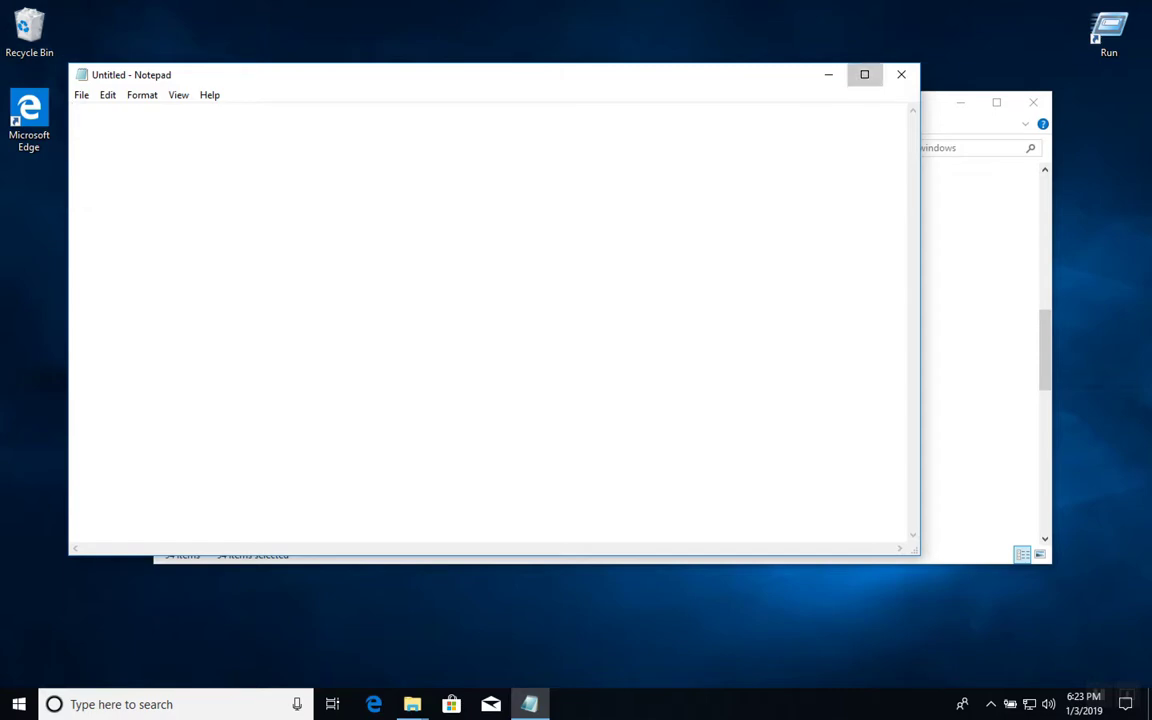
click(864, 74)
click(1059, 8)
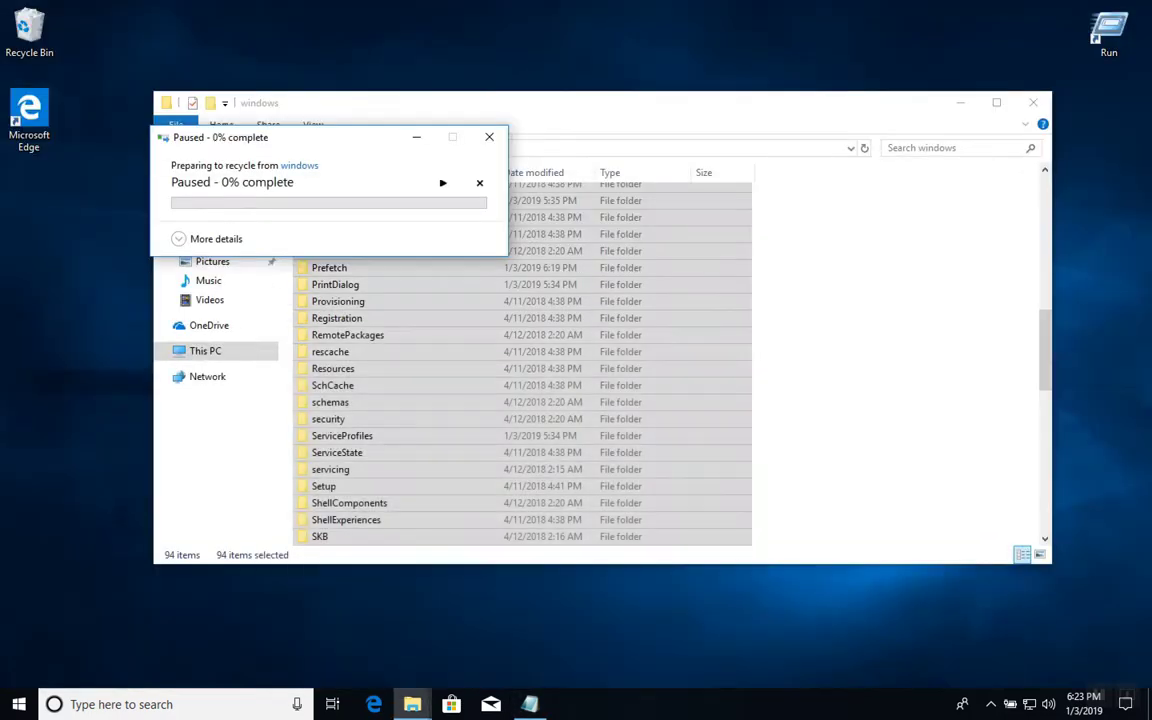
click(442, 183)
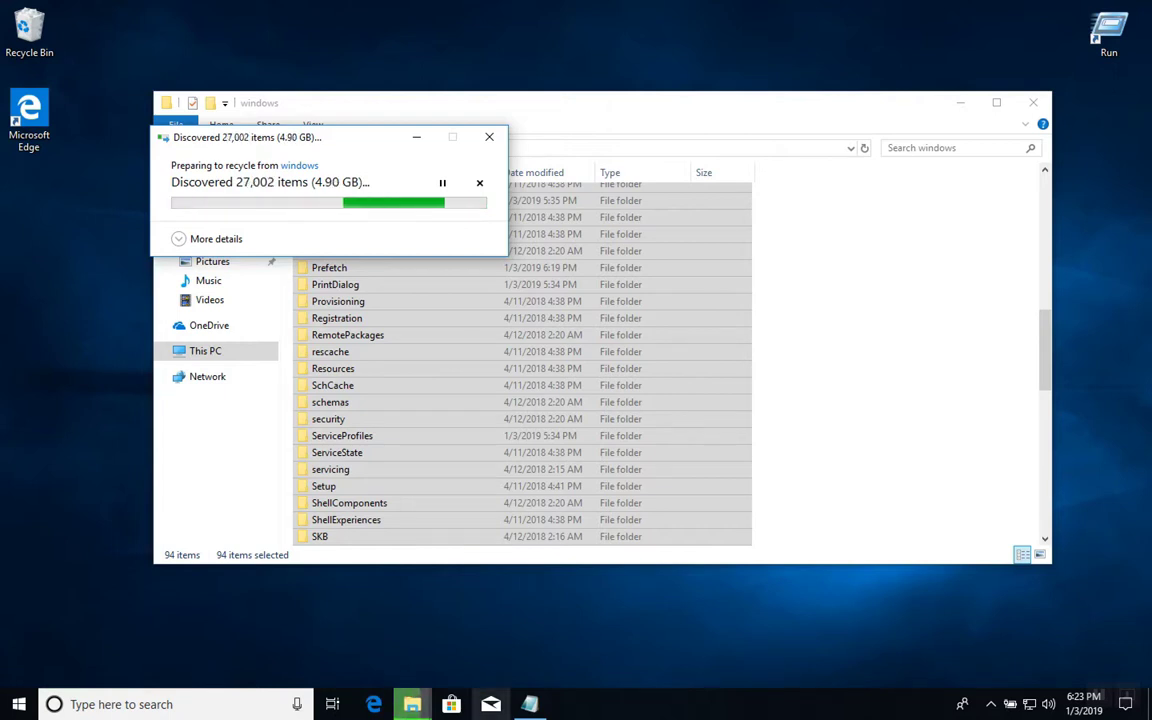
Write "hope it works" in the note, restore Notepad to its smaller window size and minimize it.
click(530, 704)
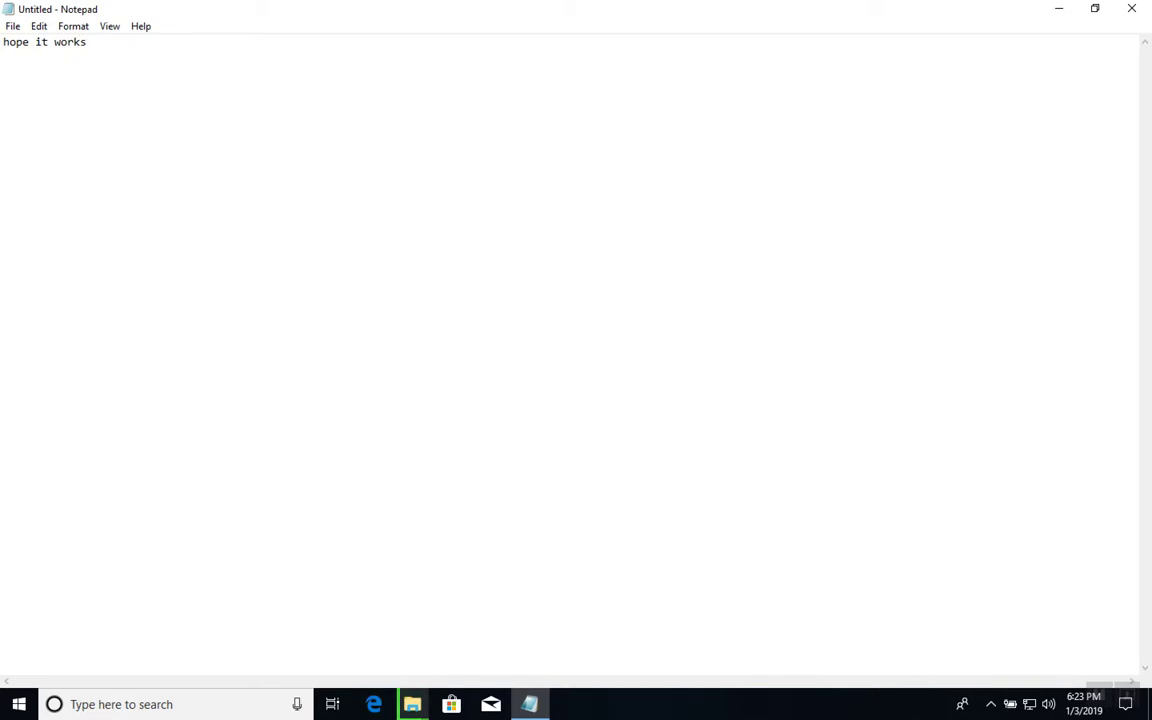
click(1095, 8)
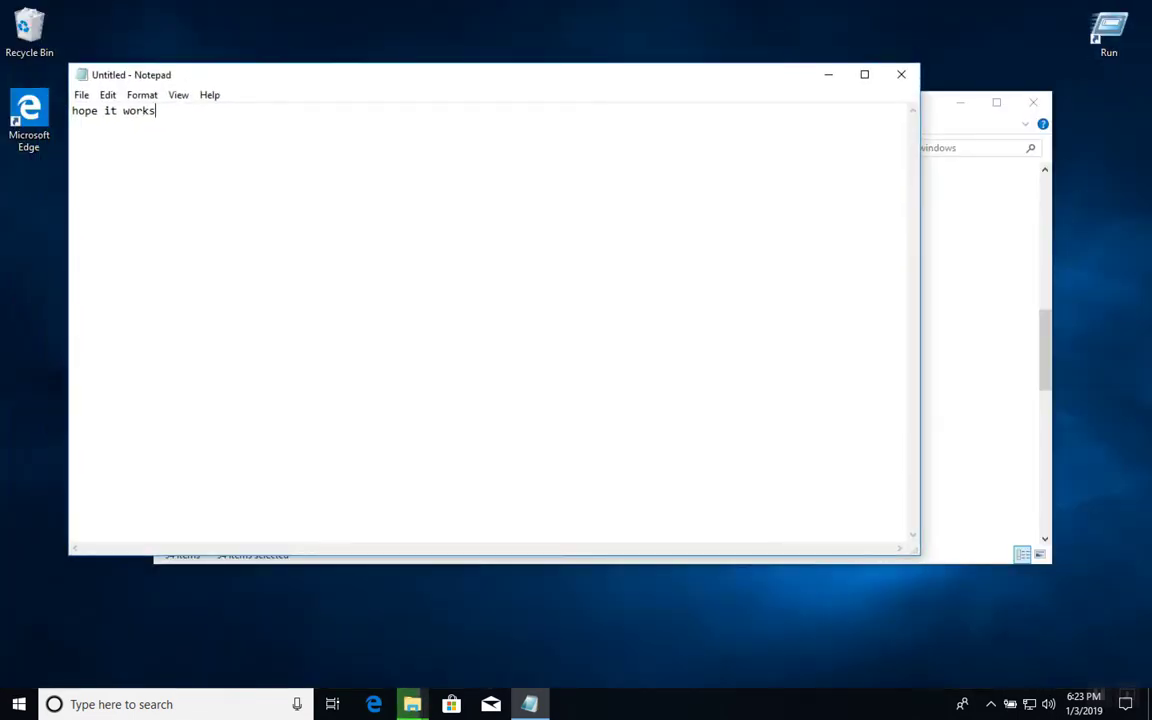
click(828, 75)
click(828, 74)
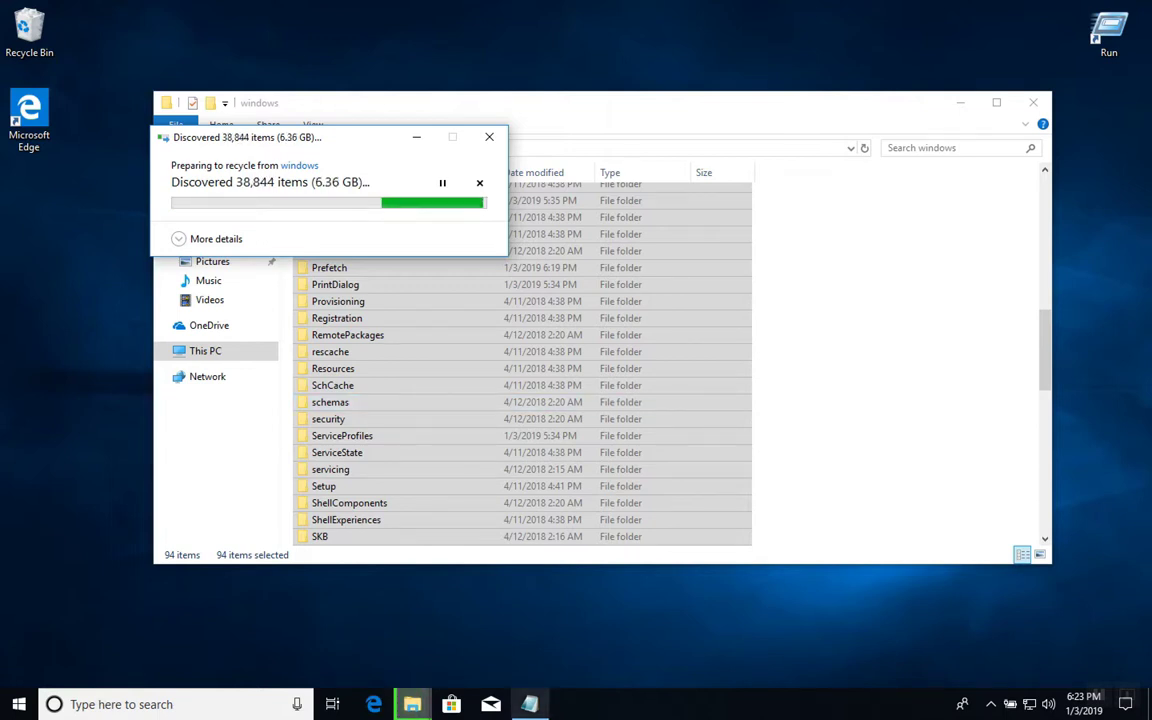
Replace the note's text with "holy 40k items" and minimize Notepad.
key(alt+Tab)
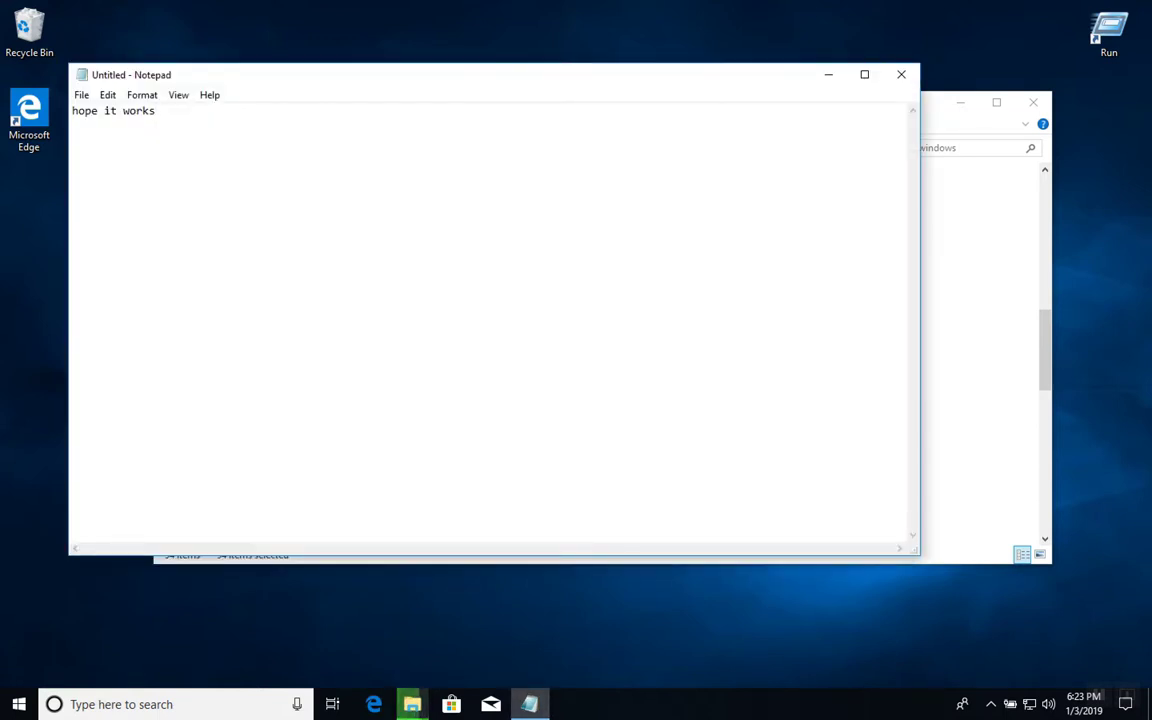
key(ctrl+a)
text(ho)
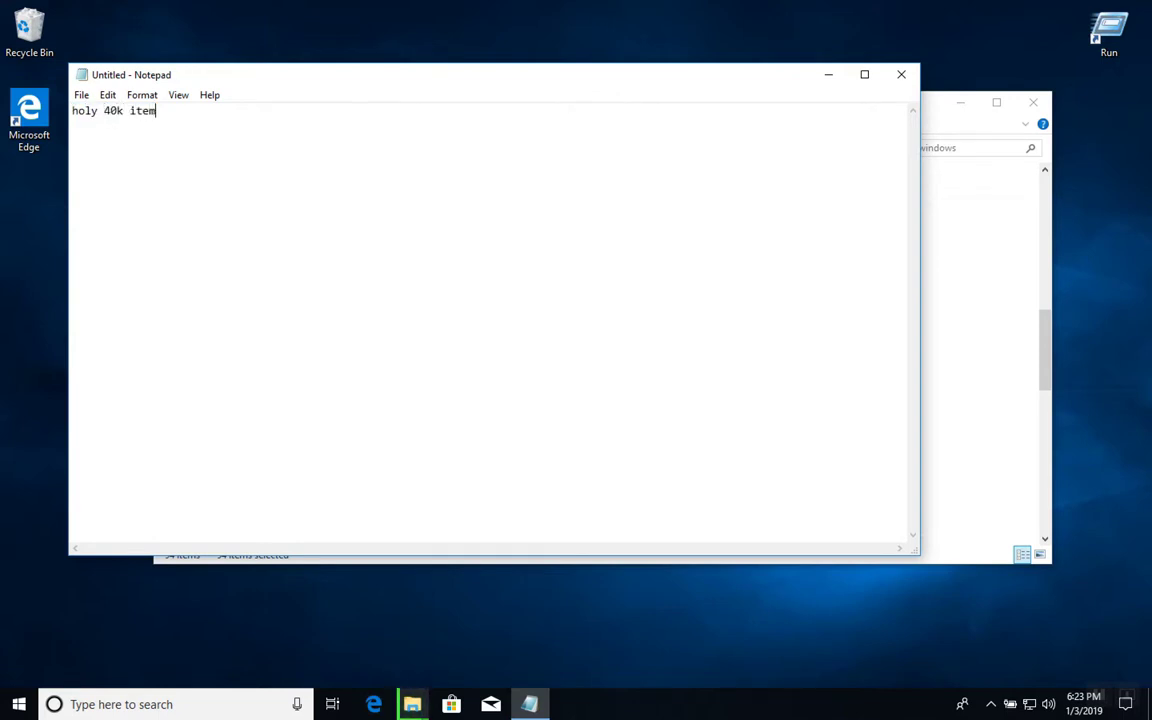
key(Return)
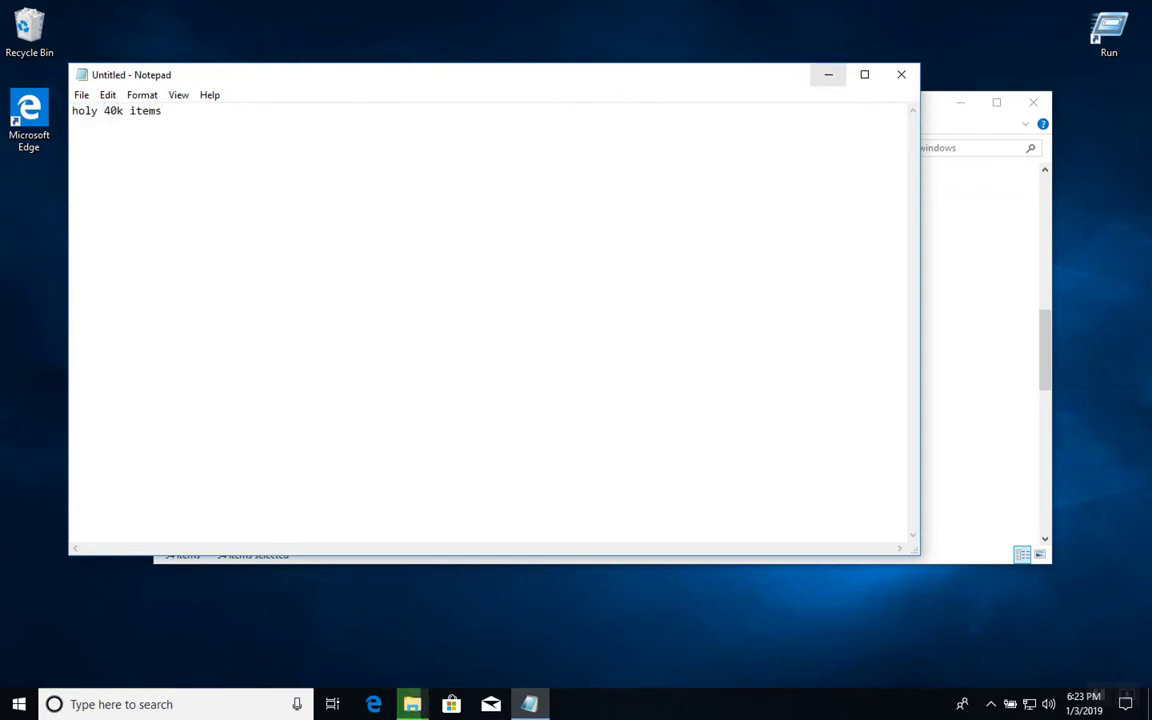
click(828, 74)
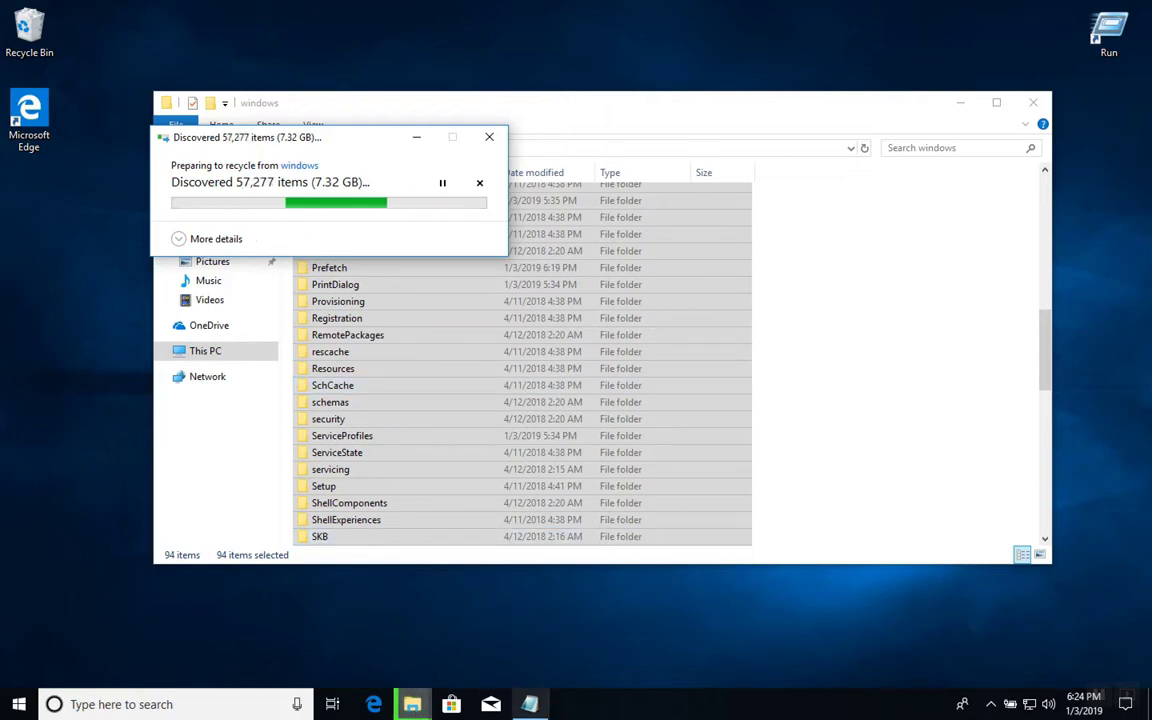
Add the lines "60k!" and "70k!" to the note, moving the Notepad window so the recycling progress can be seen.
click(530, 704)
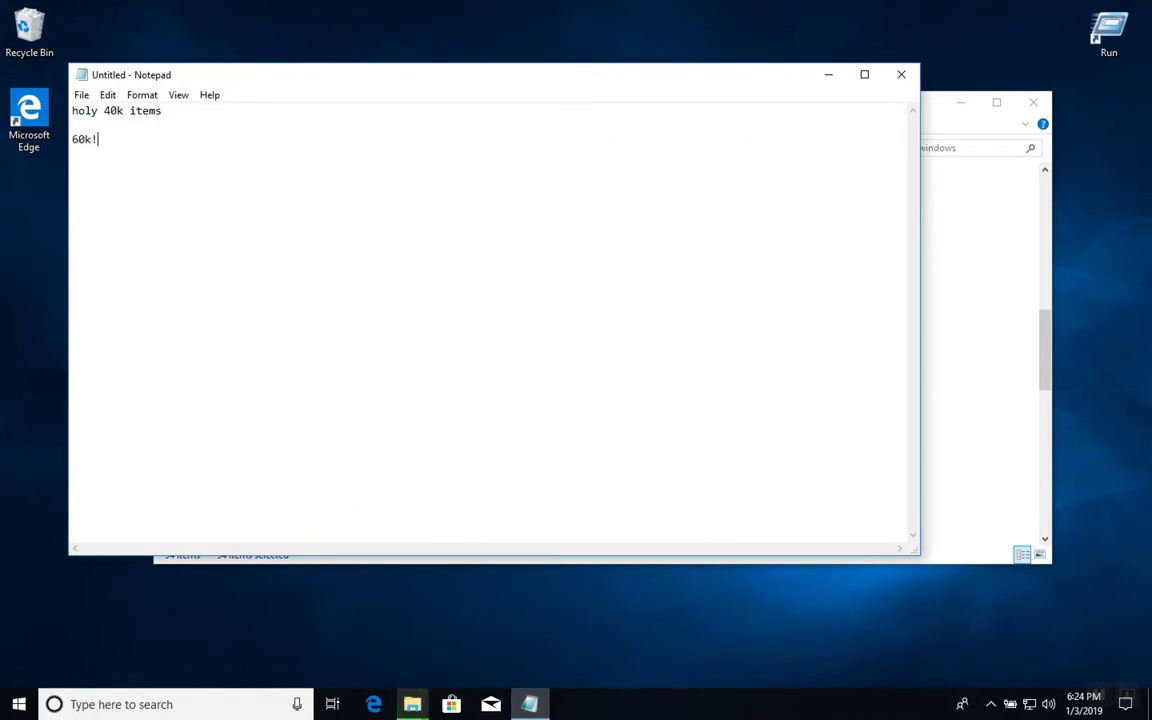
drag(578, 82, 721, 223)
text(70k!)
key(Return)
key(Return)
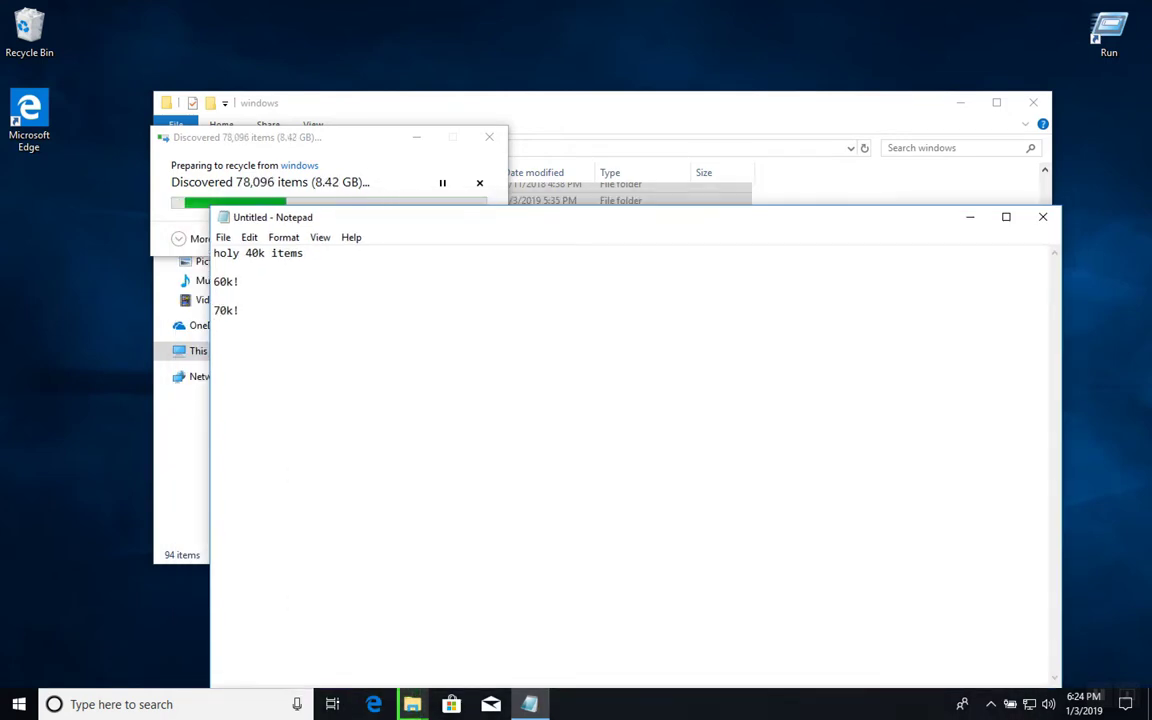
Shrink the Notepad window beside the recycling progress dialog and add the line "80k!" to the note.
drag(1062, 206, 728, 412)
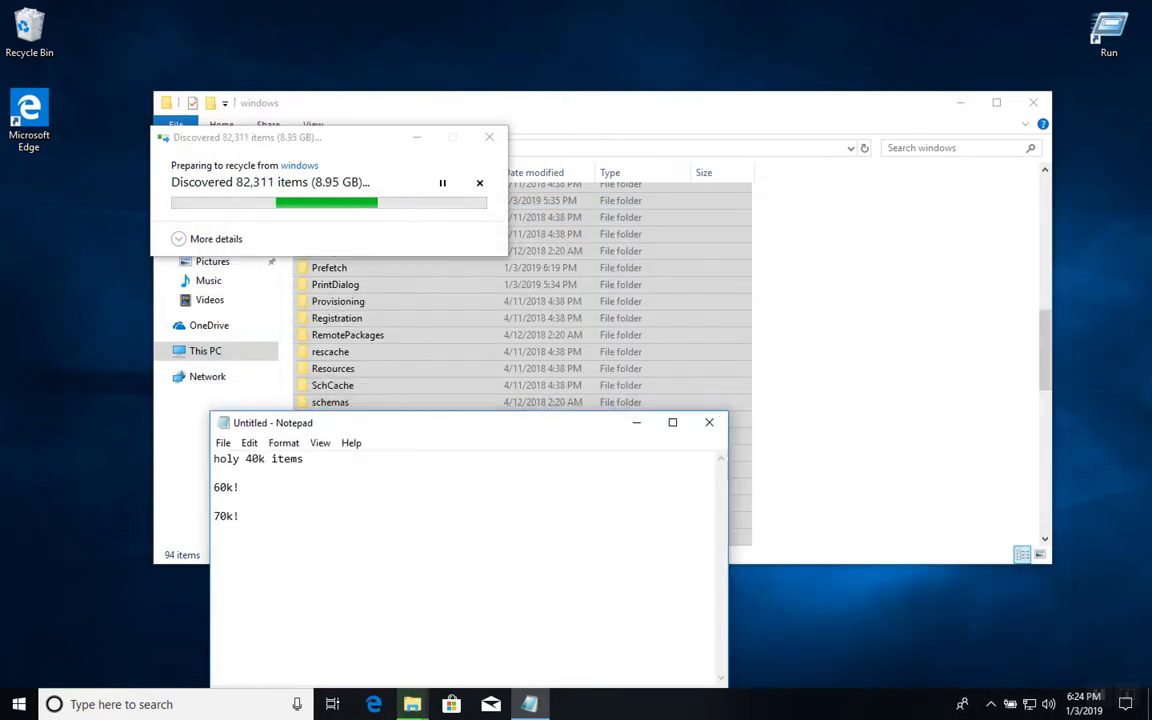
drag(467, 432, 807, 196)
key(Return)
key(Return)
text(80k)
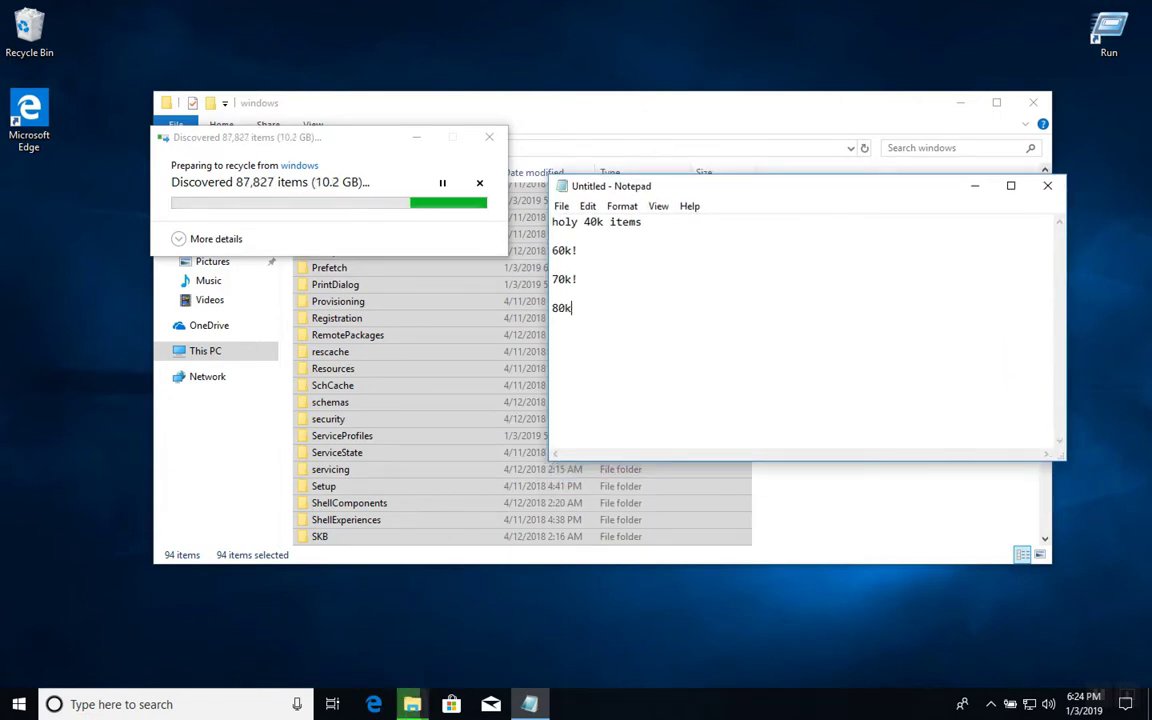
text(!)
key(Return)
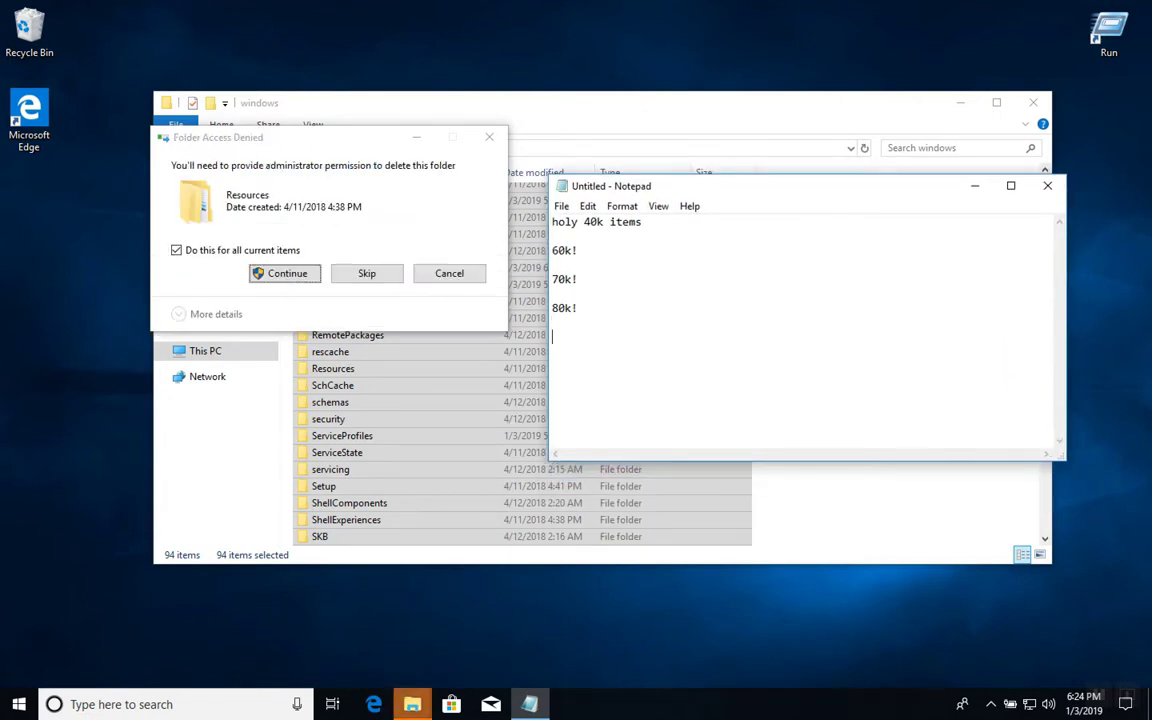
Continue deleting Resources with administrator permission and retry the ServiceProfiles folder for all current items.
key(alt+Tab)
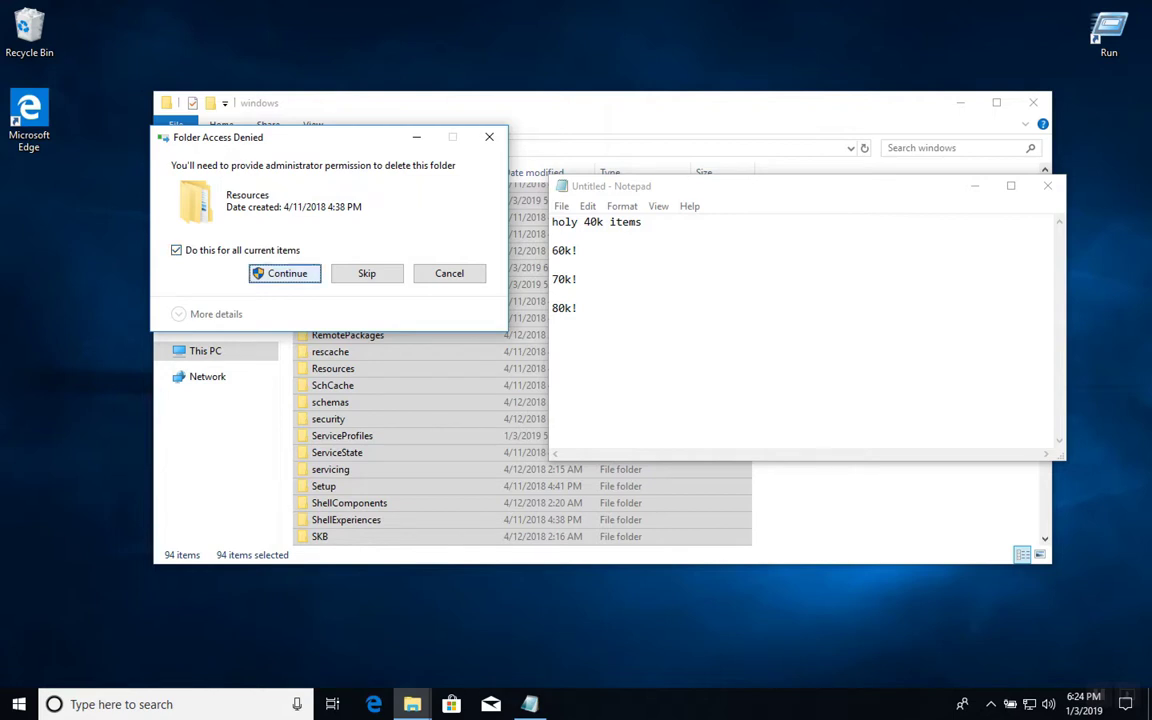
key(Return)
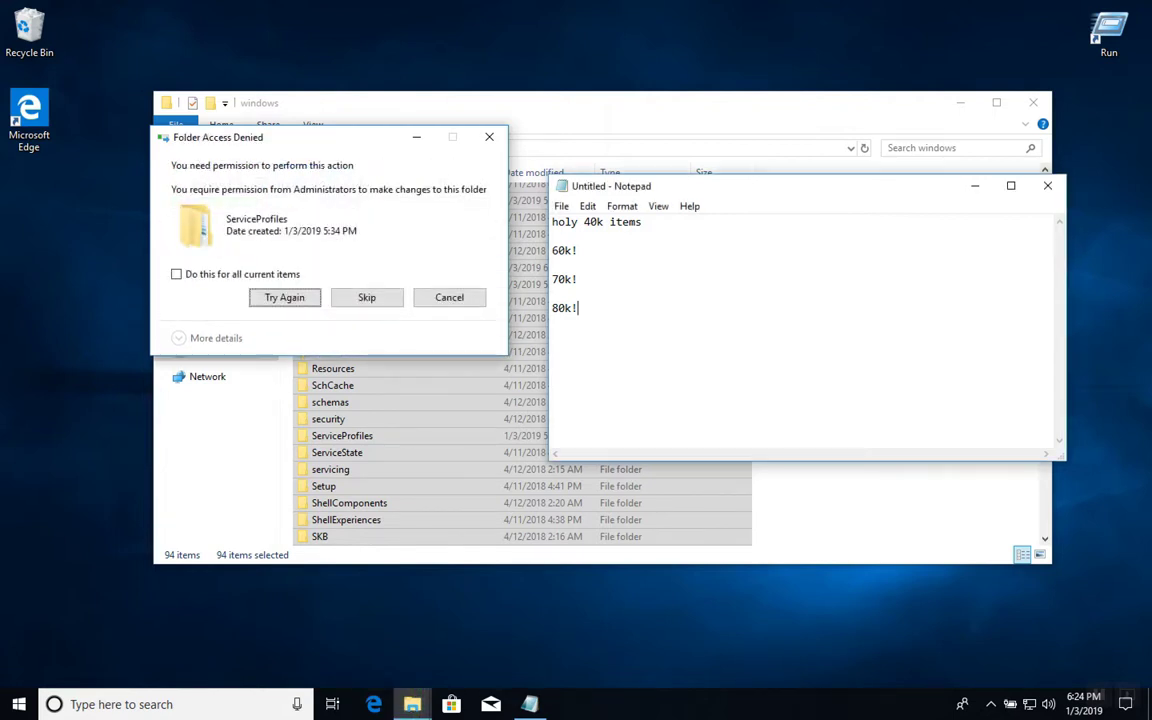
key(alt+a)
key(Return)
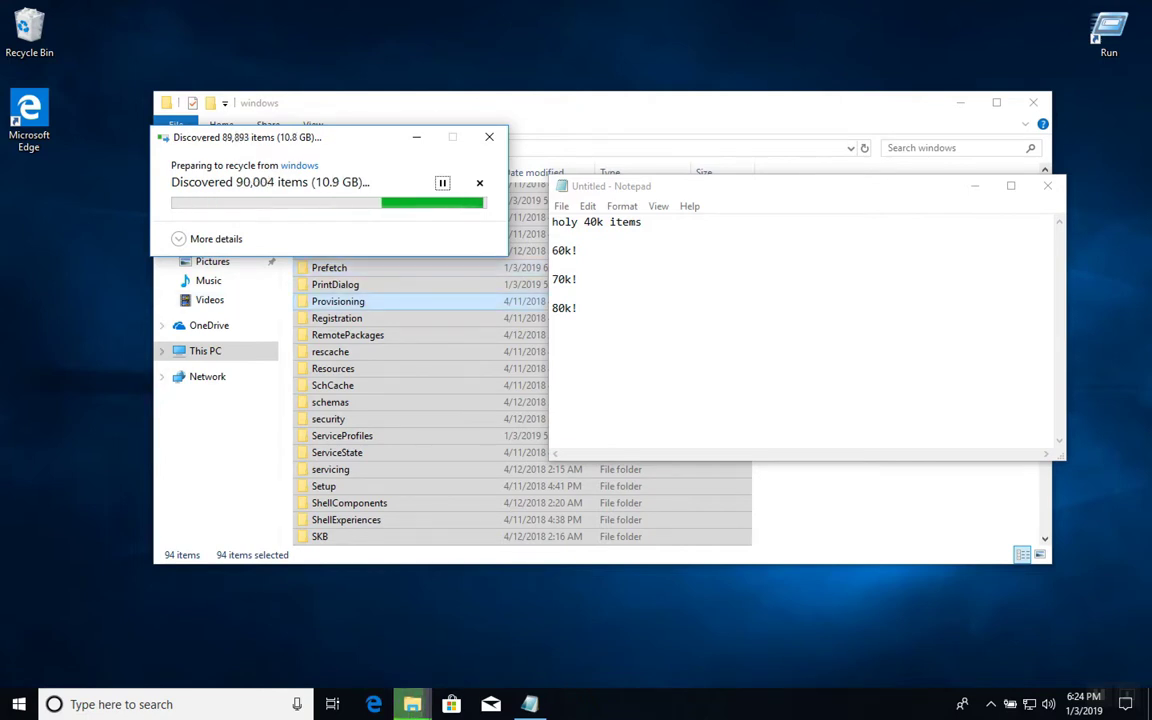
Add the lines "90k!", "holy more than 13 gigs???" and "100k!" to the note.
key(alt+Tab)
key(Return)
key(Return)
text(90k!)
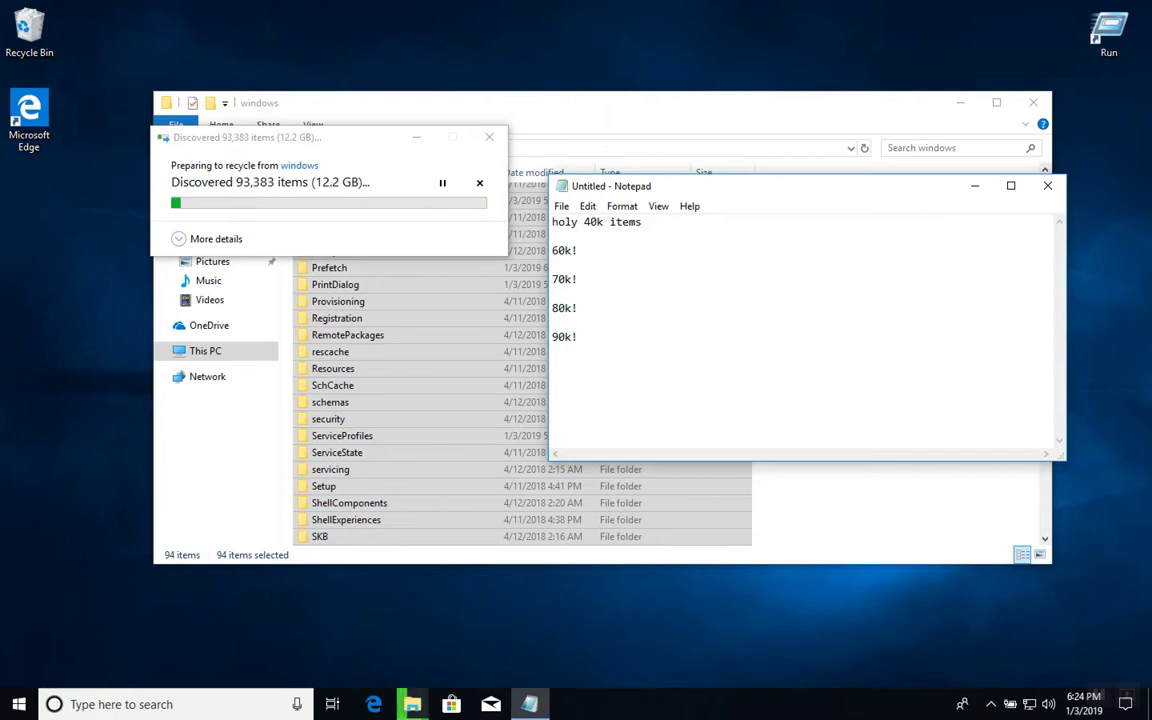
key(Return)
key(Return)
text(holy more than 13 gigs???)
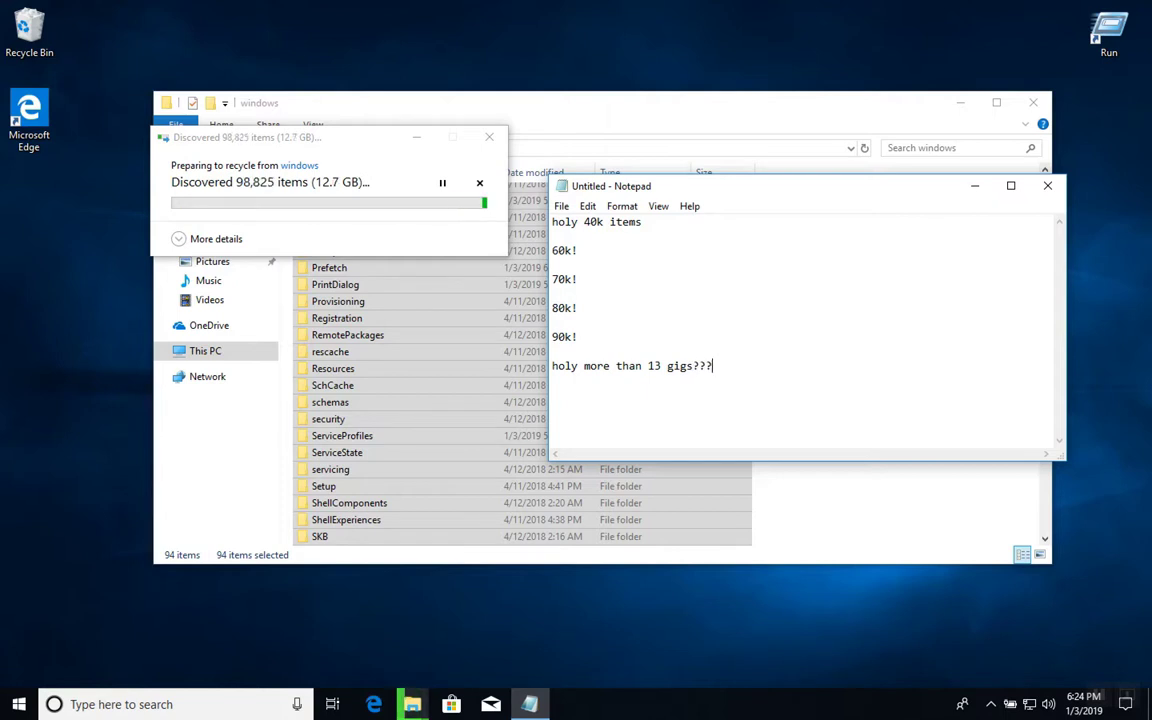
key(Return)
text(100k!)
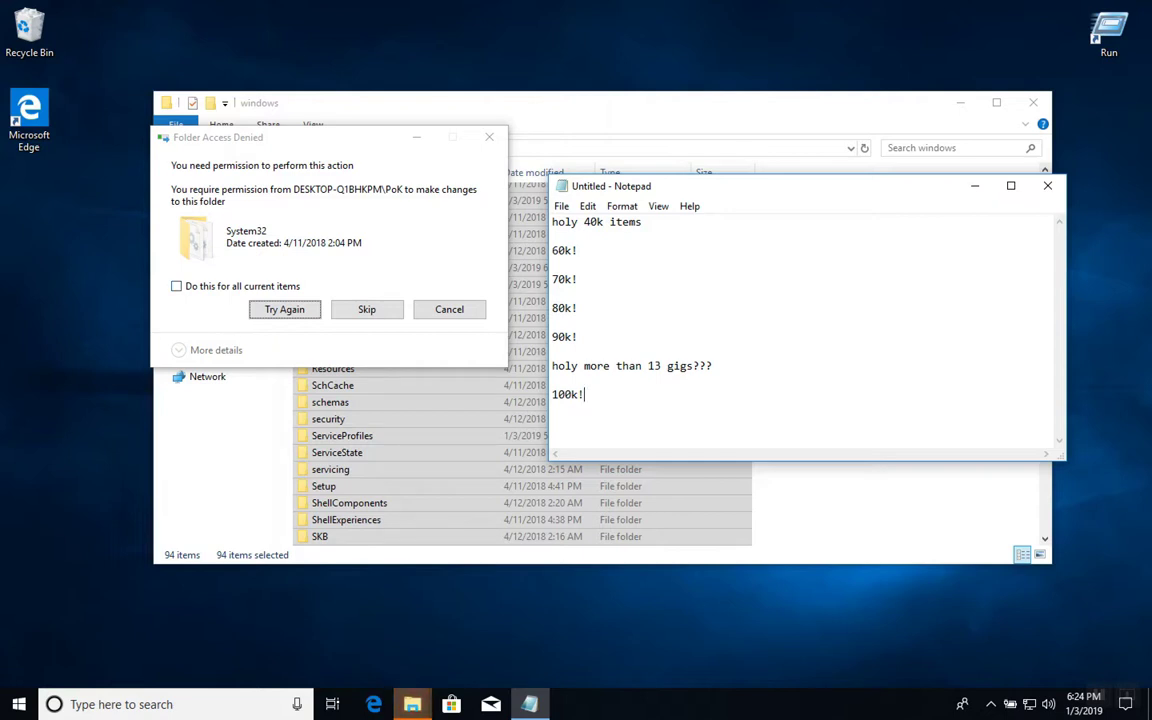
Retry deleting System32 for all current items and add the note line "gotta do some permissions right here!".
click(176, 286)
click(284, 309)
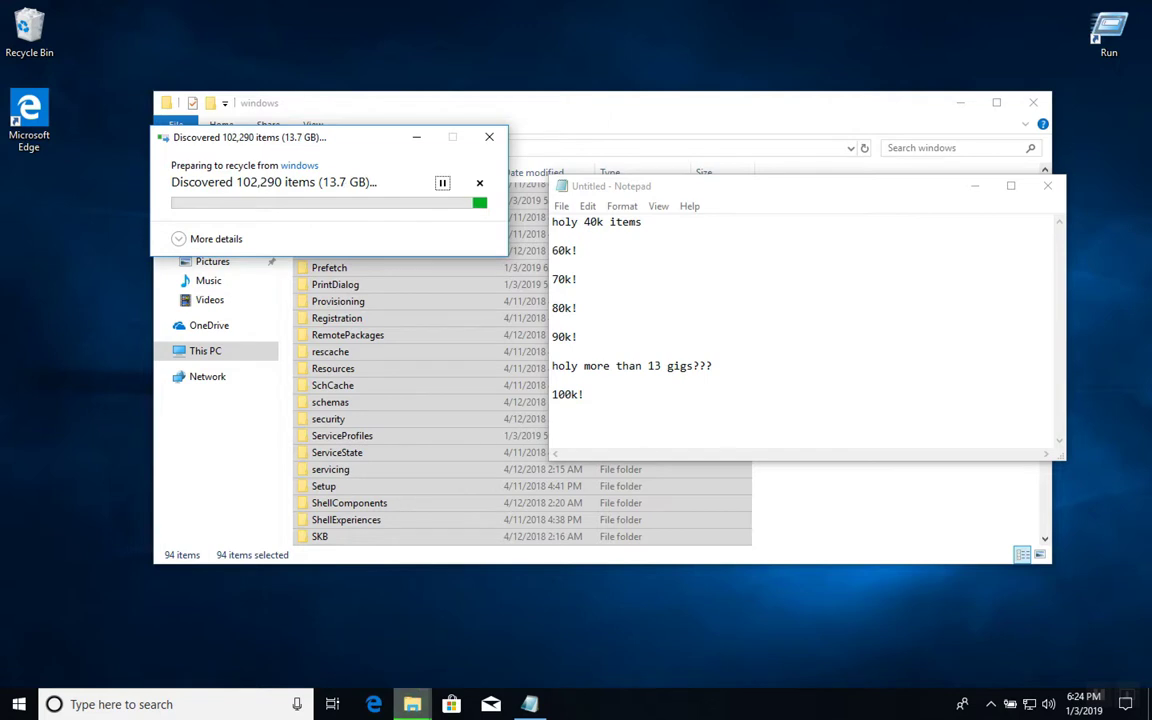
click(585, 395)
key(Return)
key(Return)
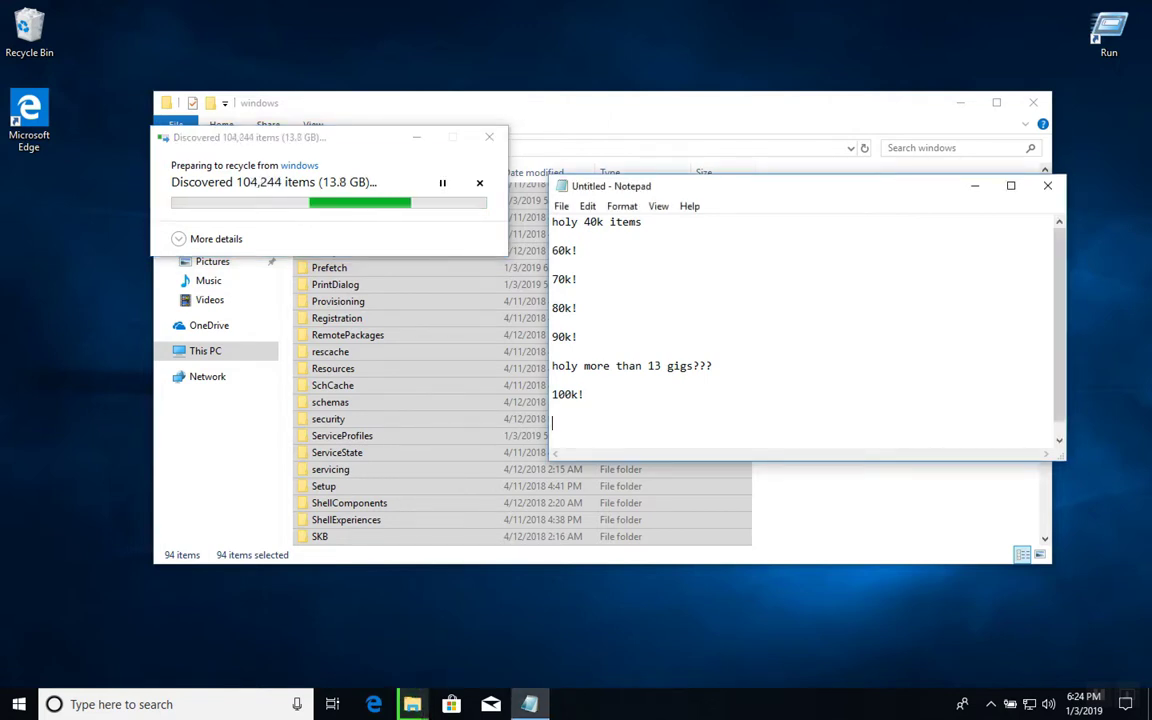
text(gotta do some permissions right here!)
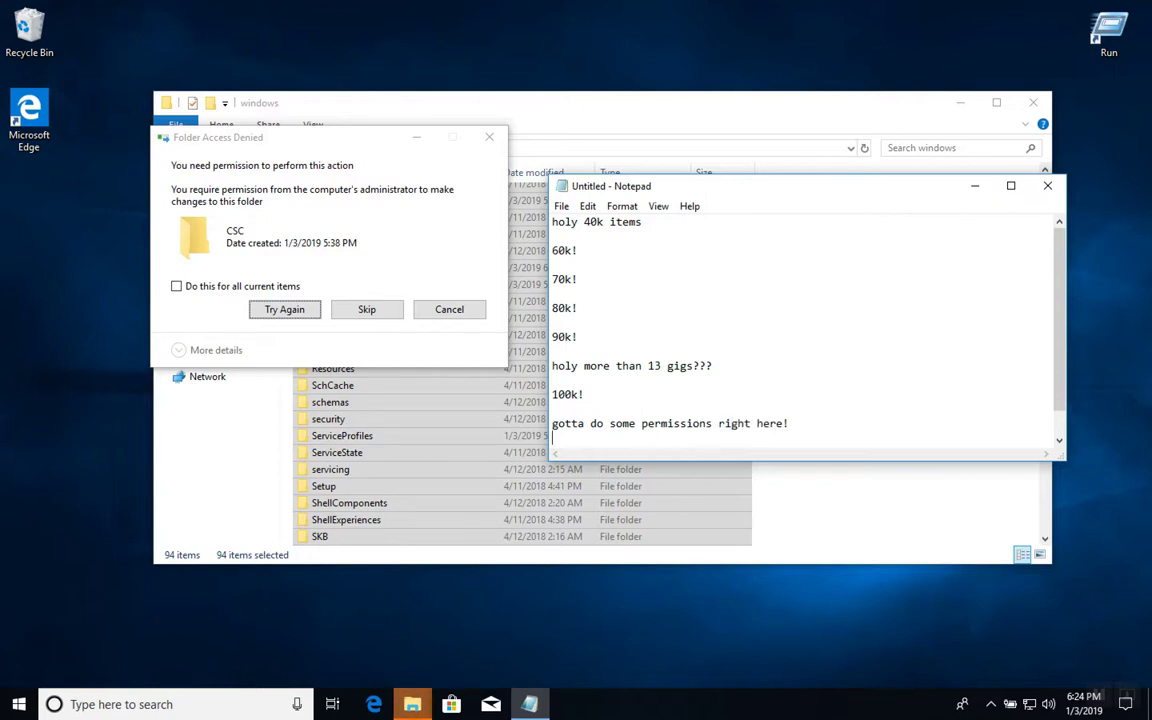
key(Return)
Retry deleting the CSC folder for all current items and add the note line "110k (almost 15 gigs)".
click(177, 286)
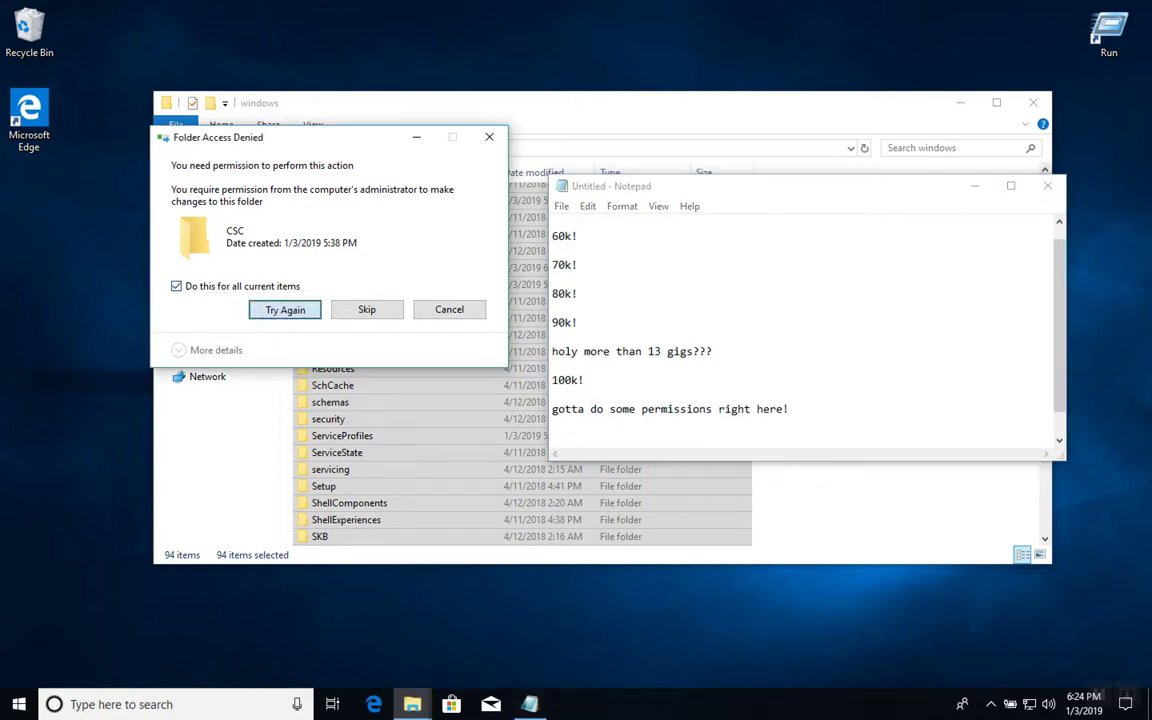
key(Return)
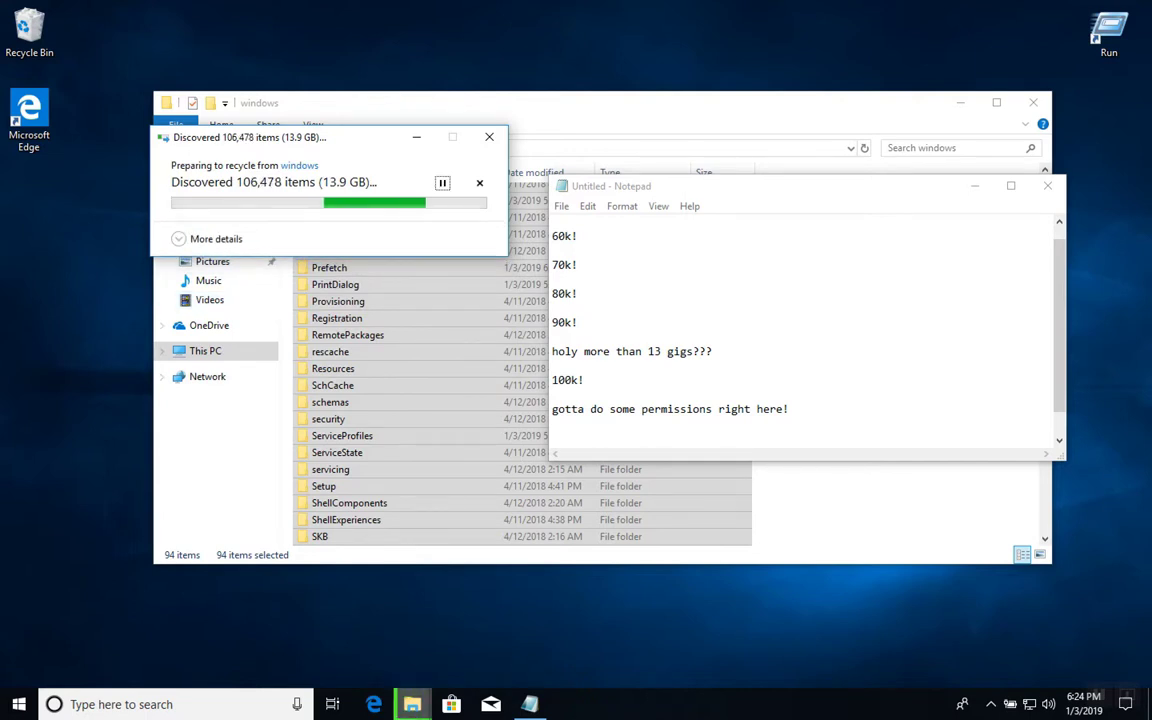
key(alt+Tab)
text(11)
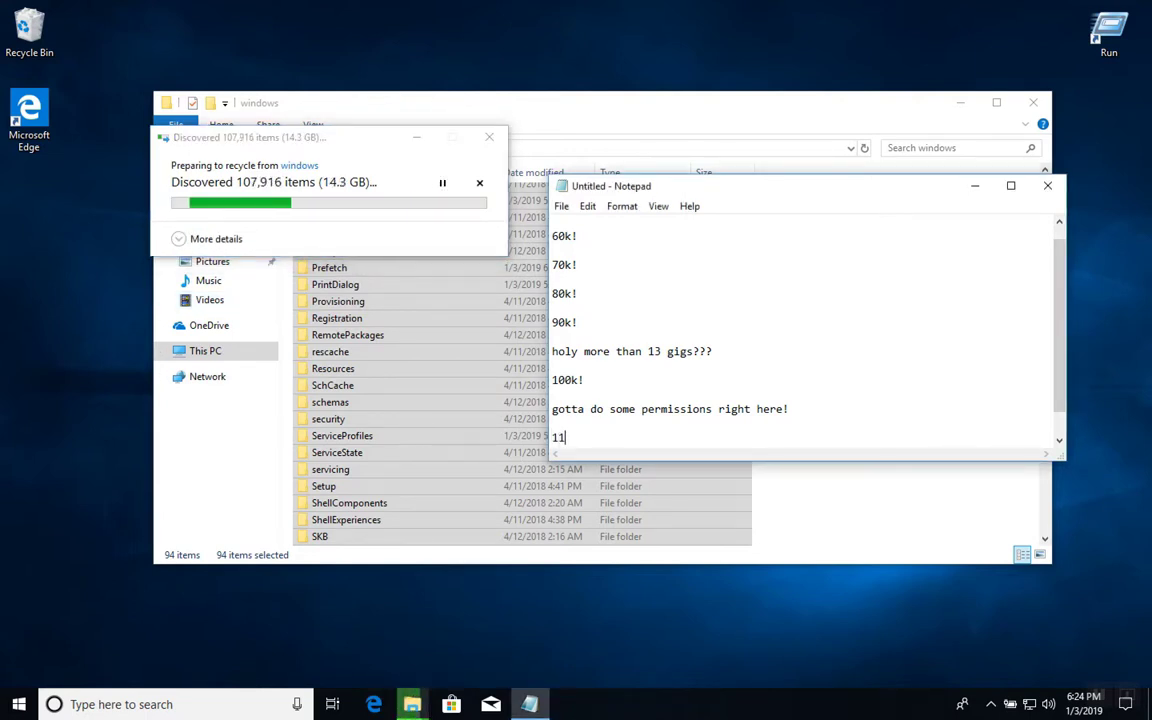
text(0k ()
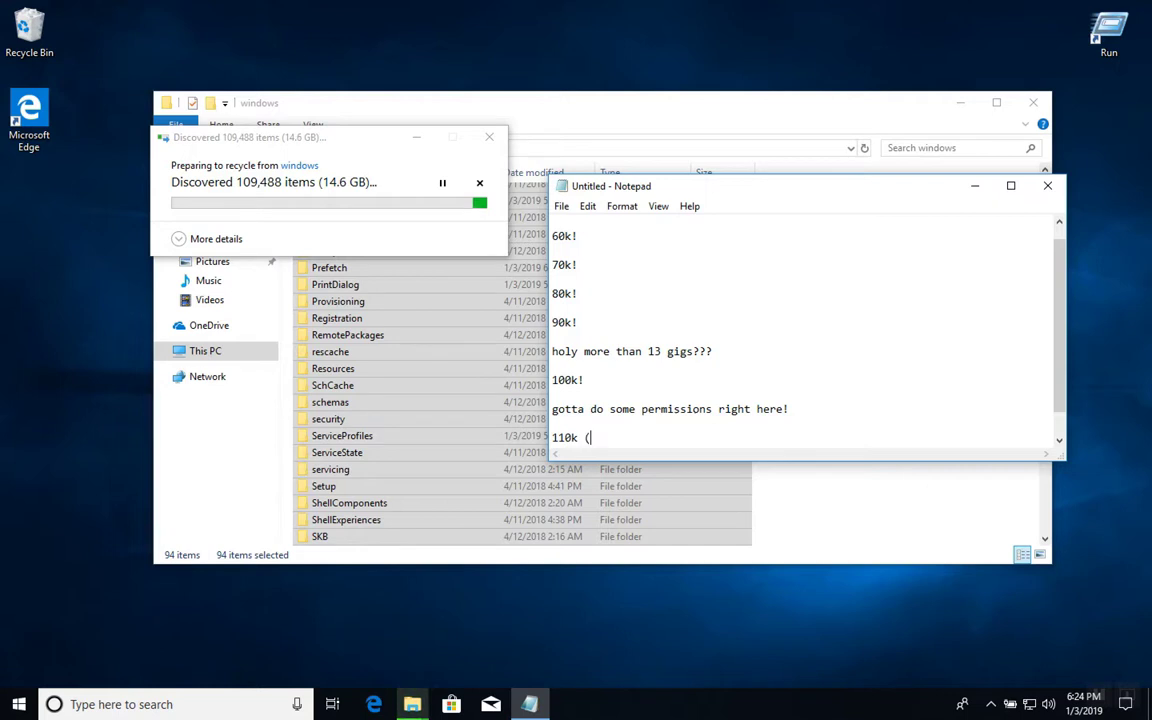
text(almost 15 )
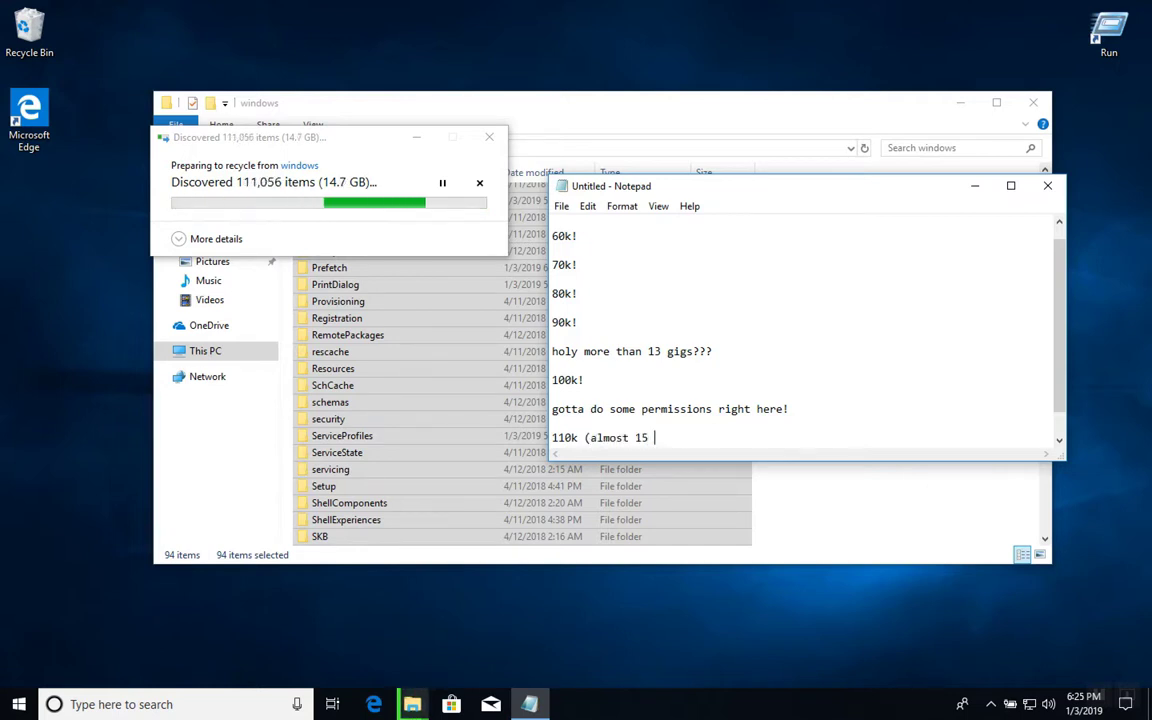
text(gigs))
key(Return)
key(Return)
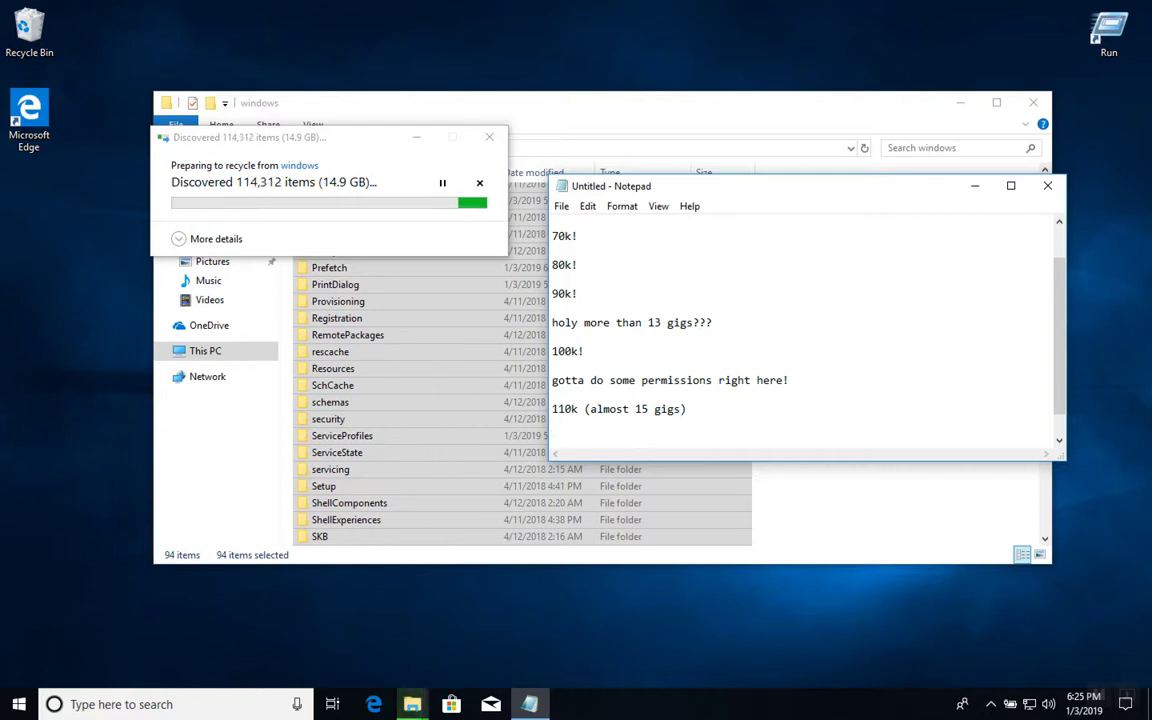
Add the lines "115k!" and "grand total of 115,672-" to the note.
text(115k)
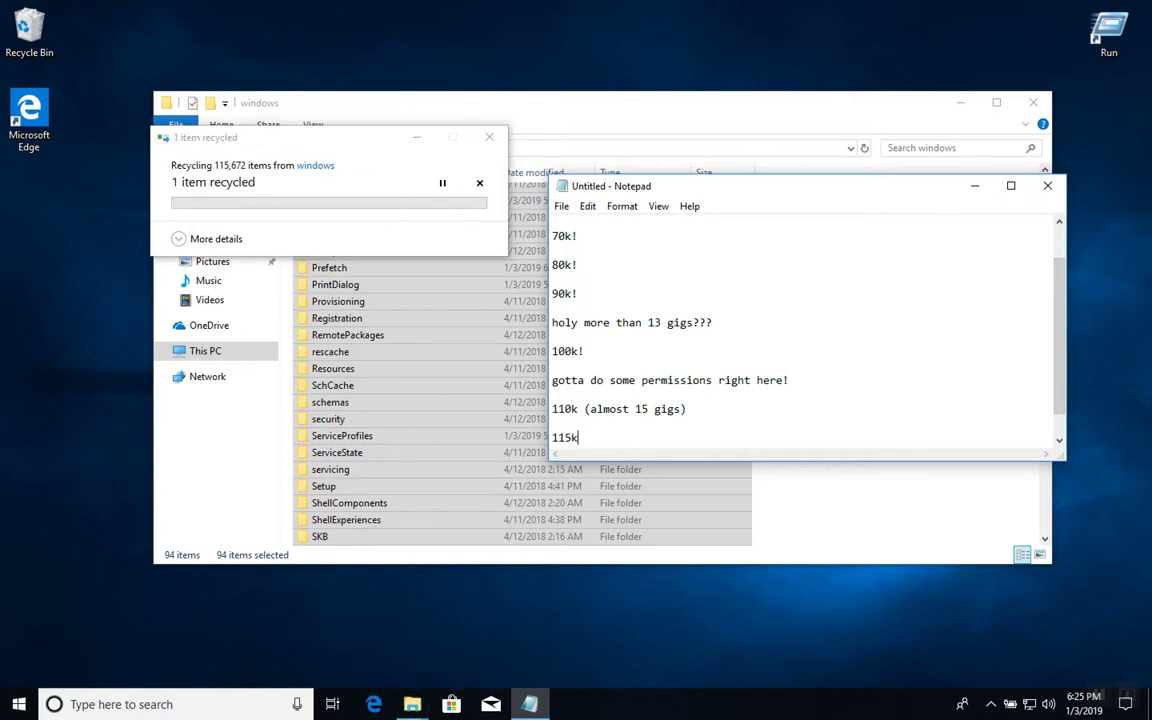
text(!!!)
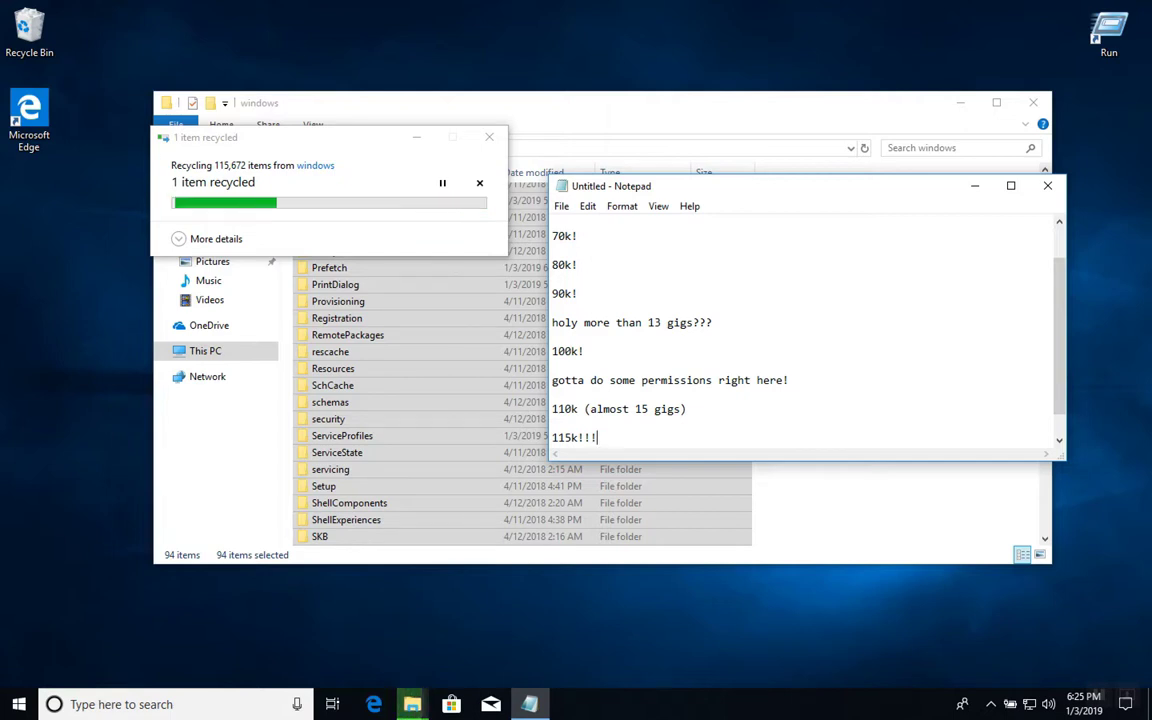
key(BackSpace)
key(BackSpace)
key(Return)
key(Return)
text(grand total of )
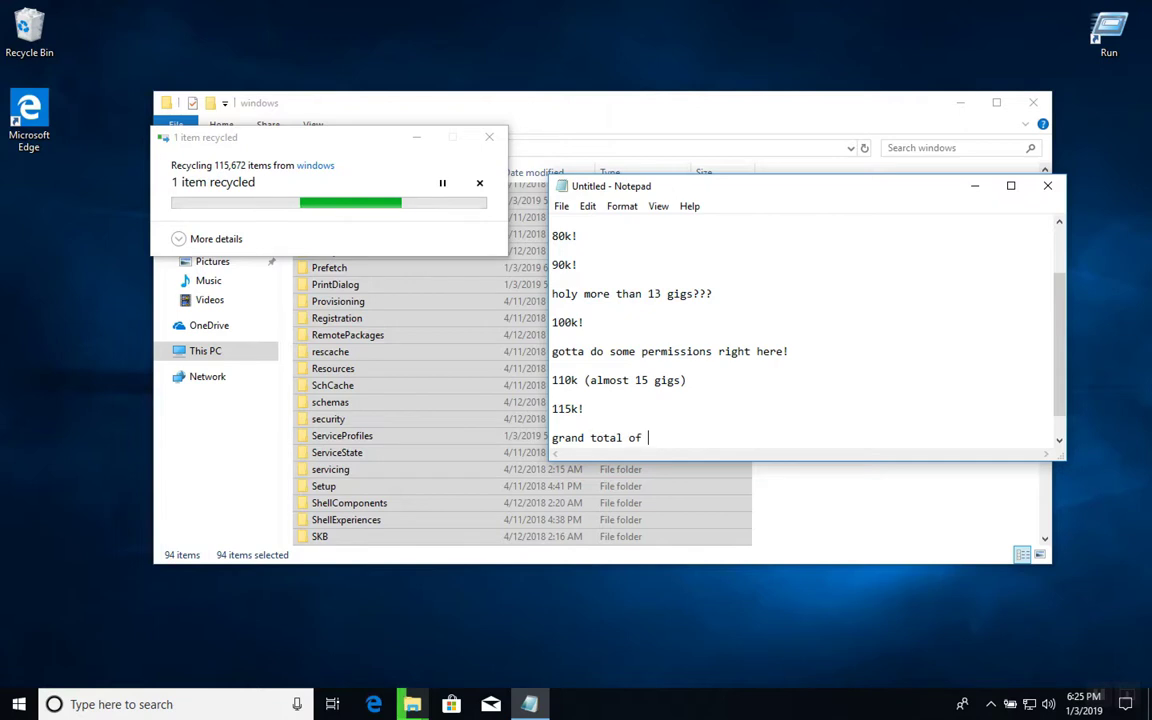
text(115,672-)
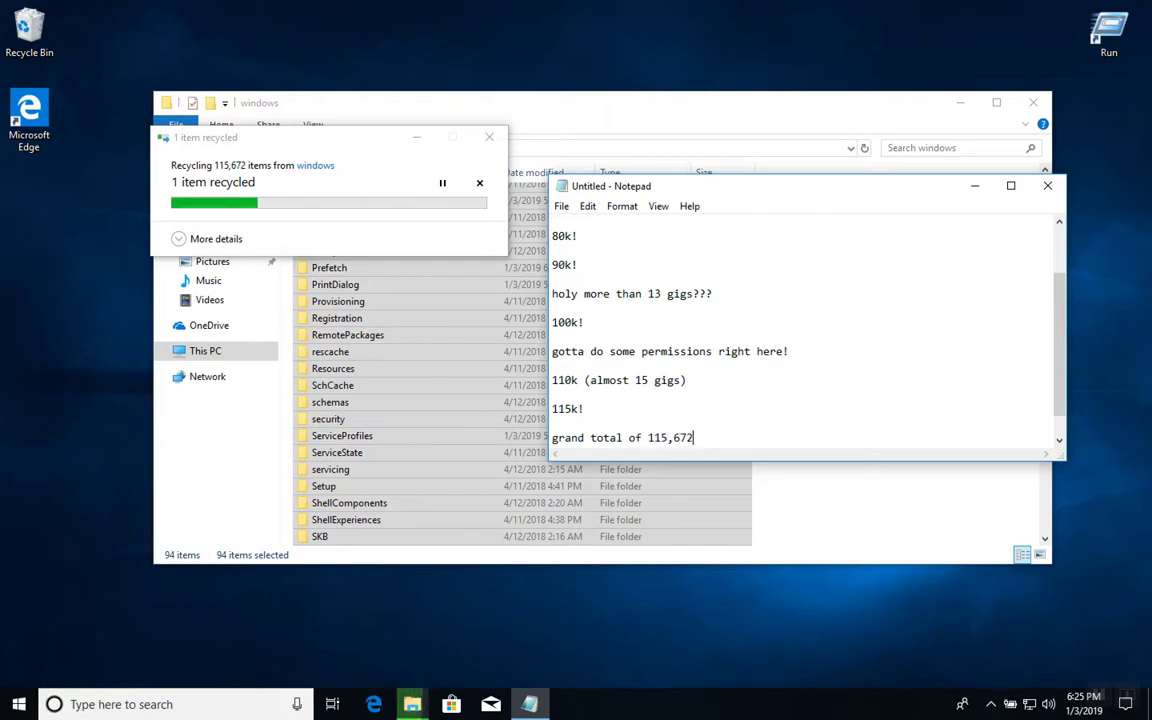
Add the note line "now recycling, if this dosen't work, i'll try through CMD prompt!".
key(Return)
key(Return)
text(now )
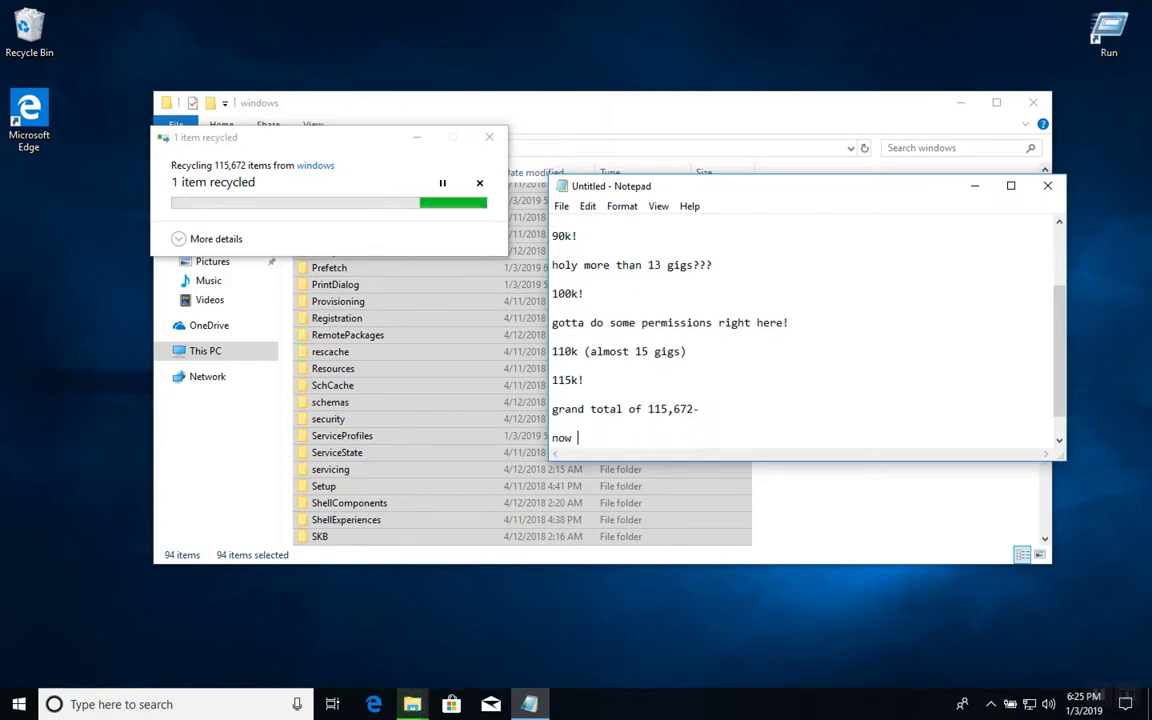
text(recycling)
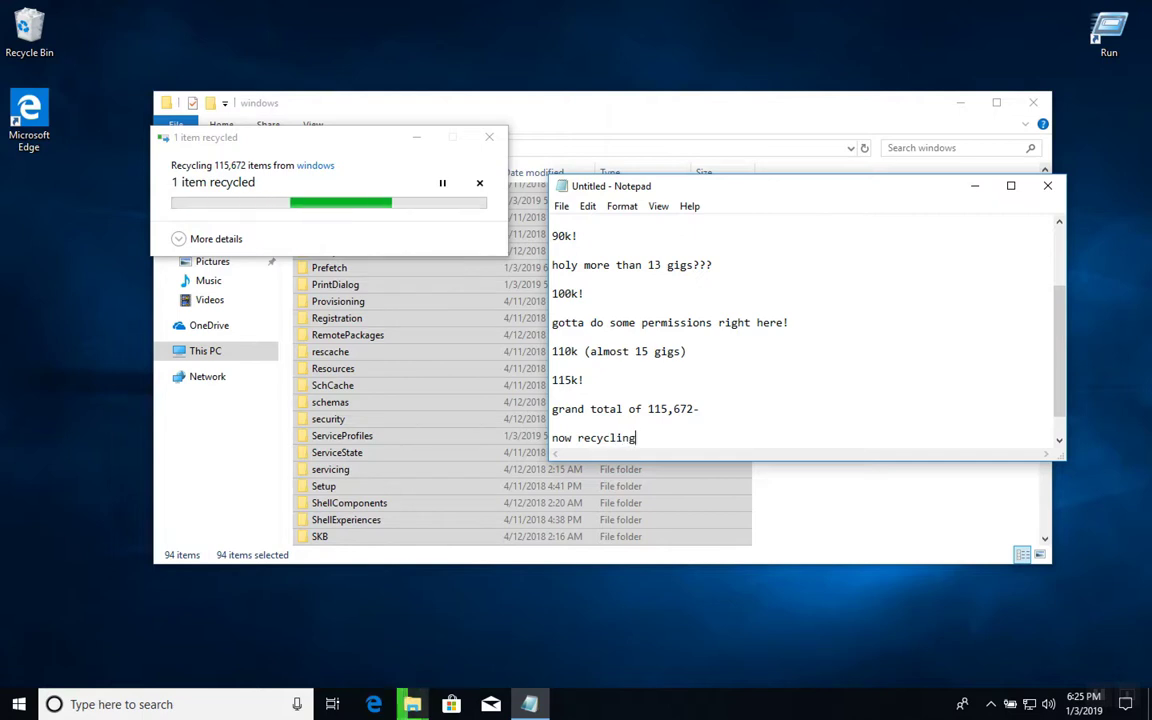
text(, if this dose)
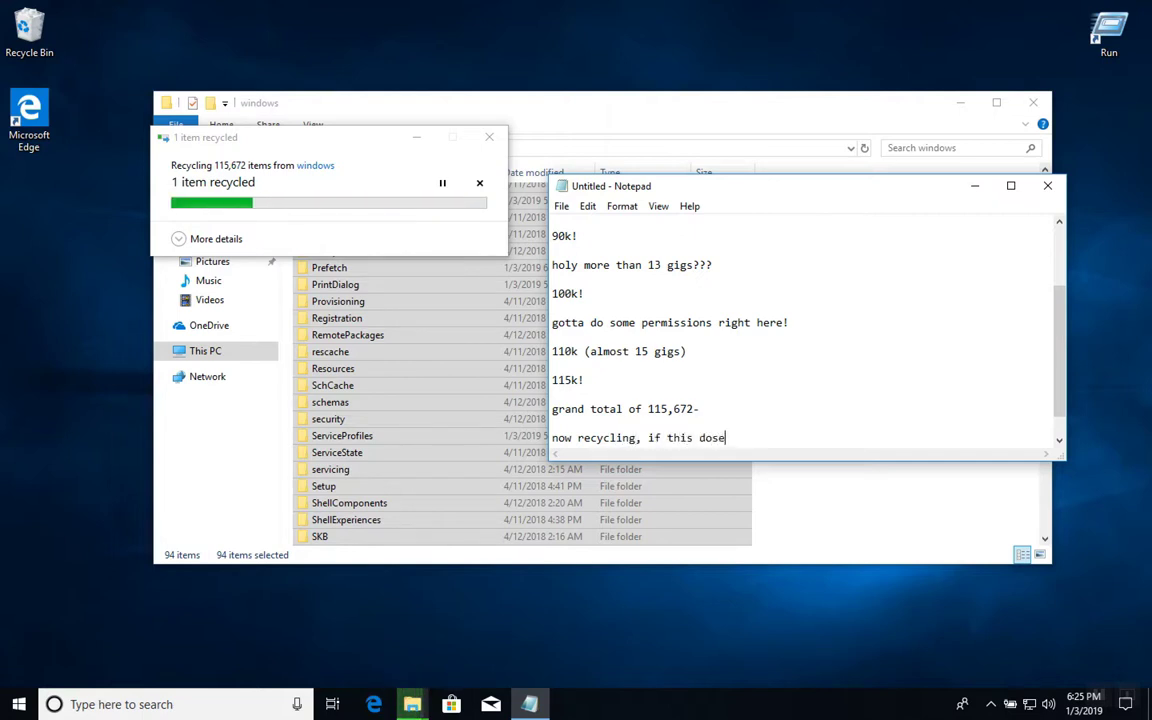
text(n't work, i'll try thr)
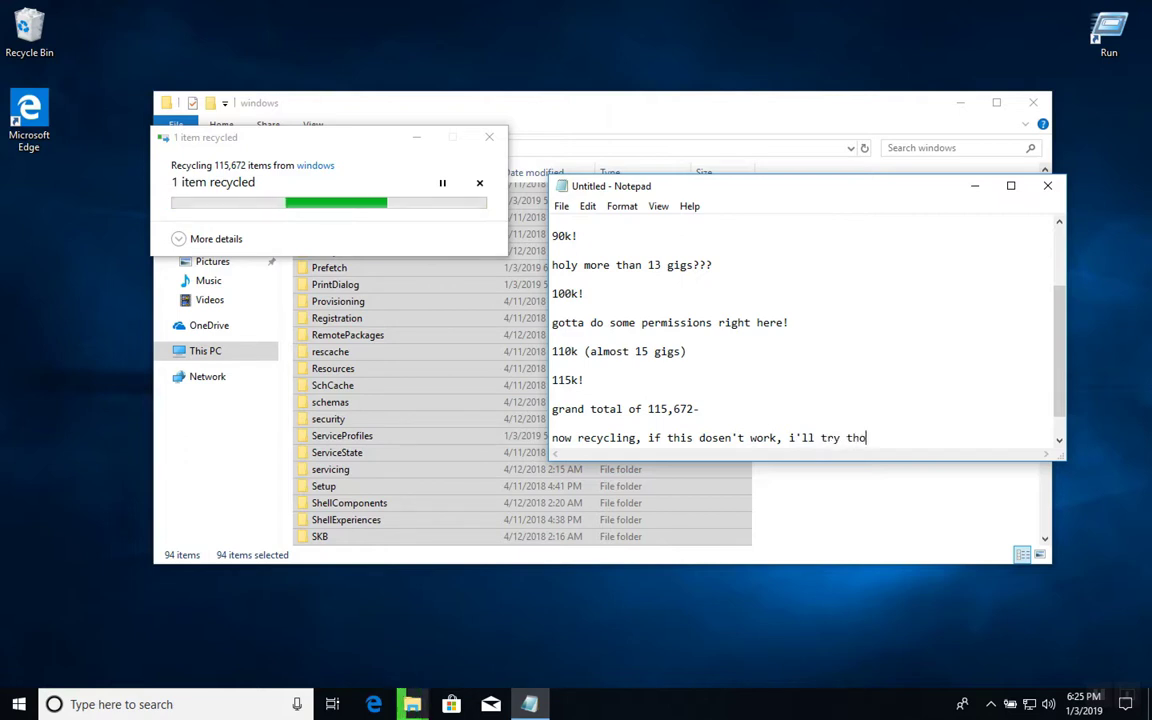
text(ough CMD )
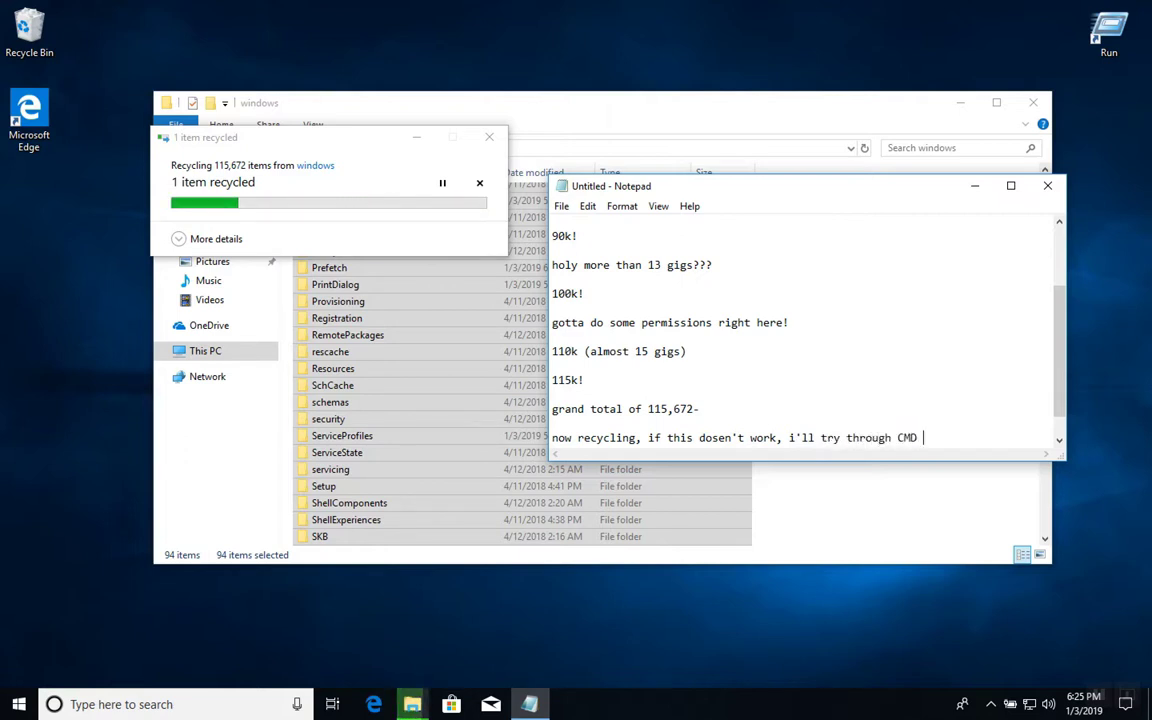
text(prompt!)
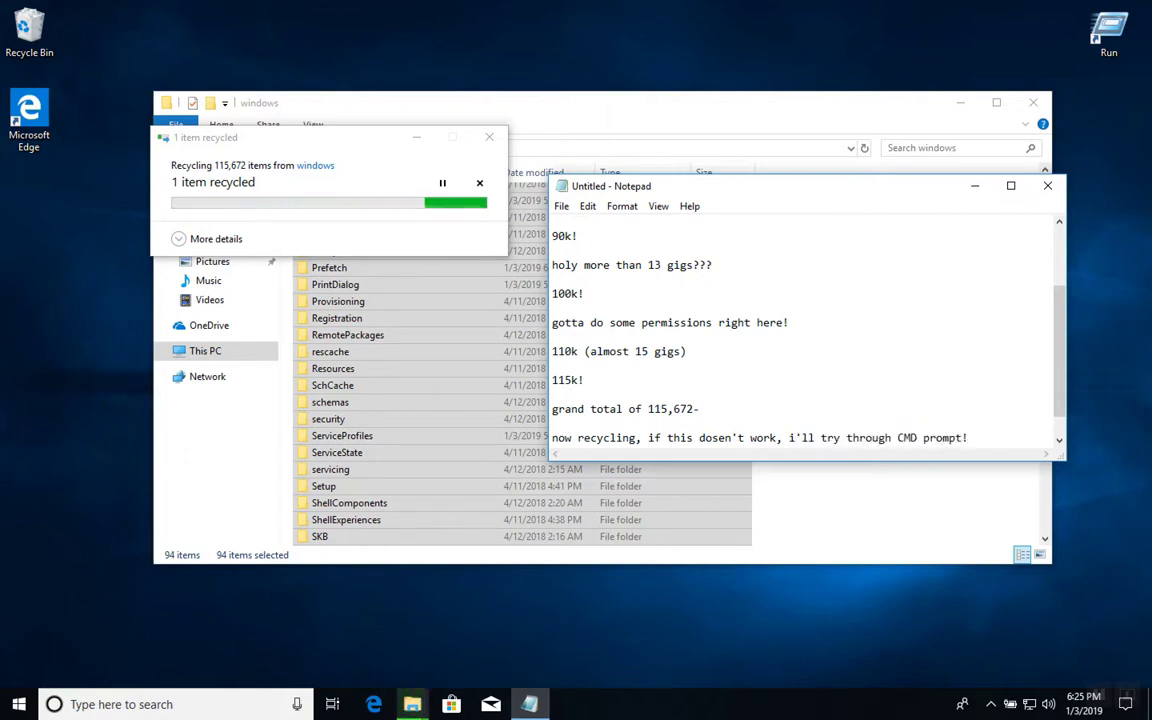
Replace the entire note text with the lines "it wont recycle" and "it just says 1 item recycled :(".
key(ctrl+a)
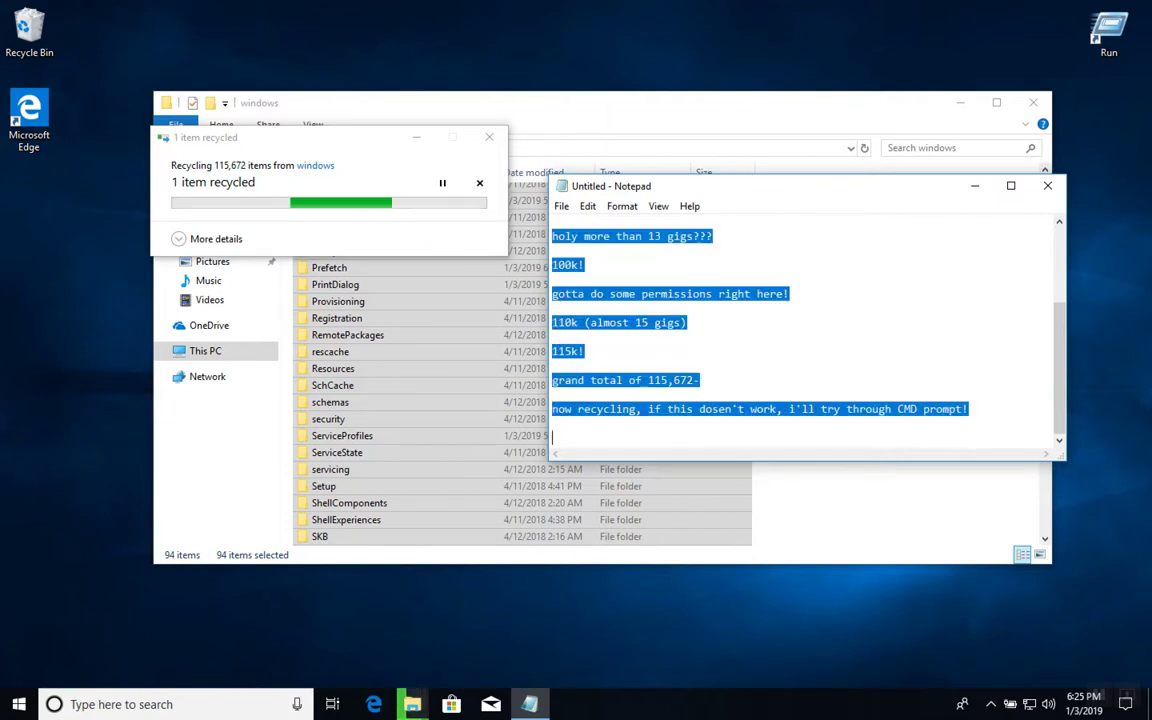
key(BackSpace)
key(alt+Tab)
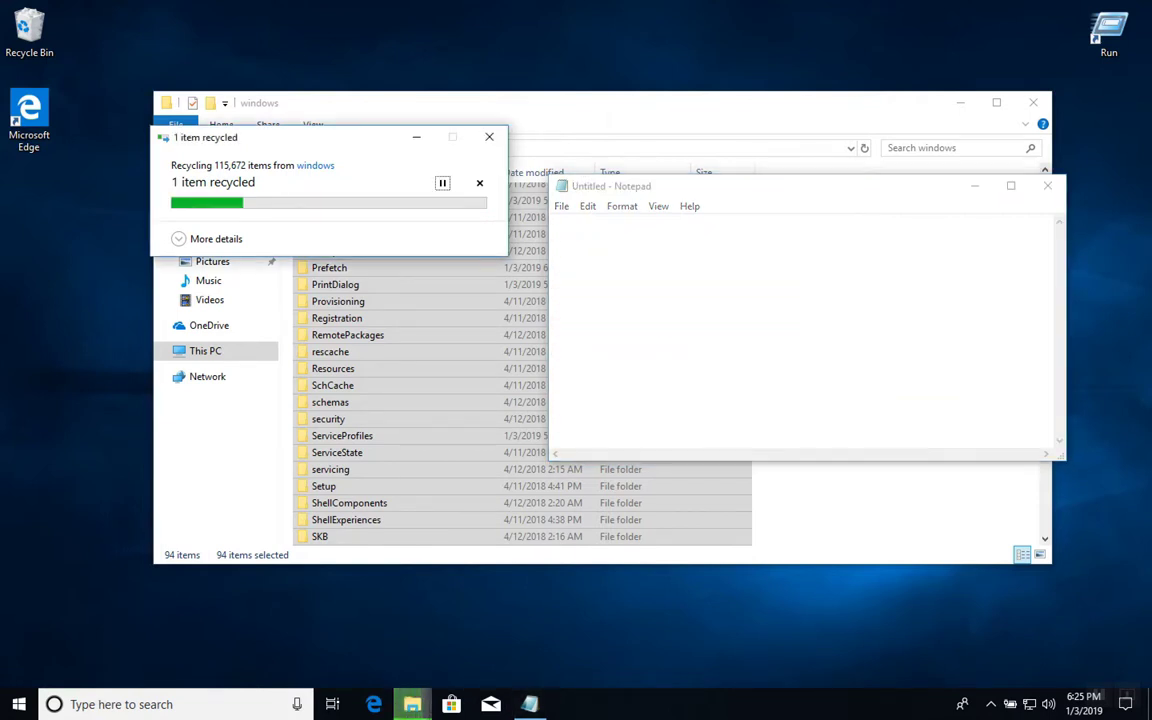
key(alt+Tab)
text(it wont recycle)
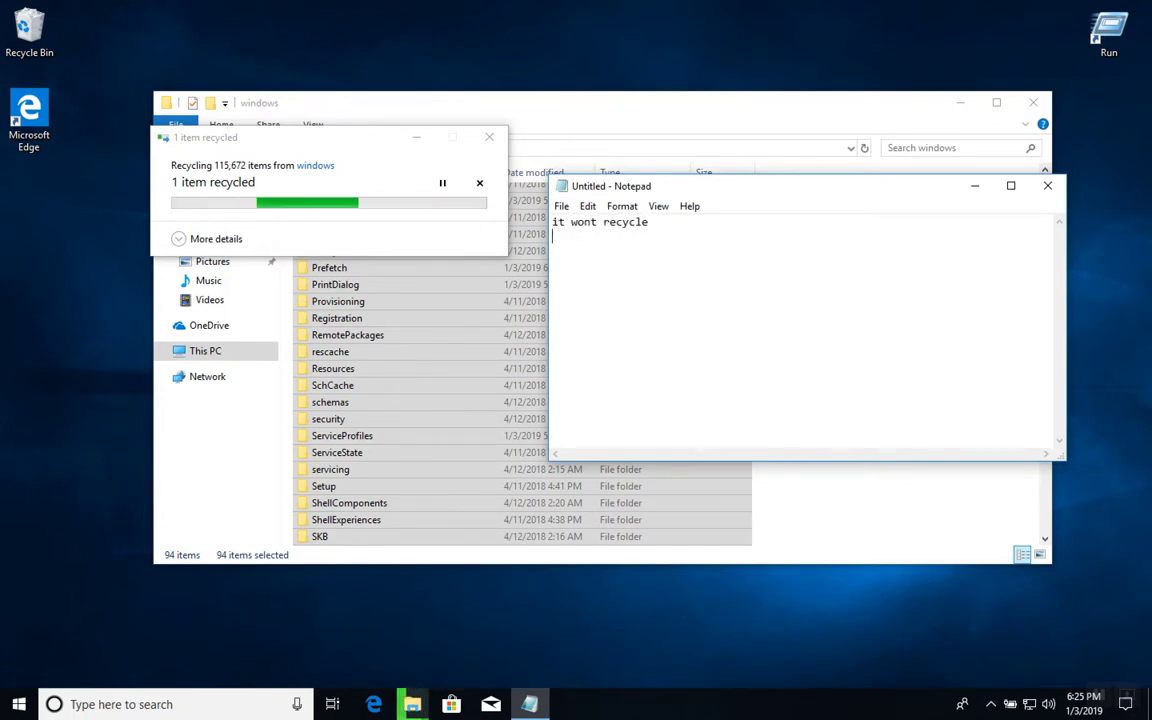
key(Return)
text(it just says)
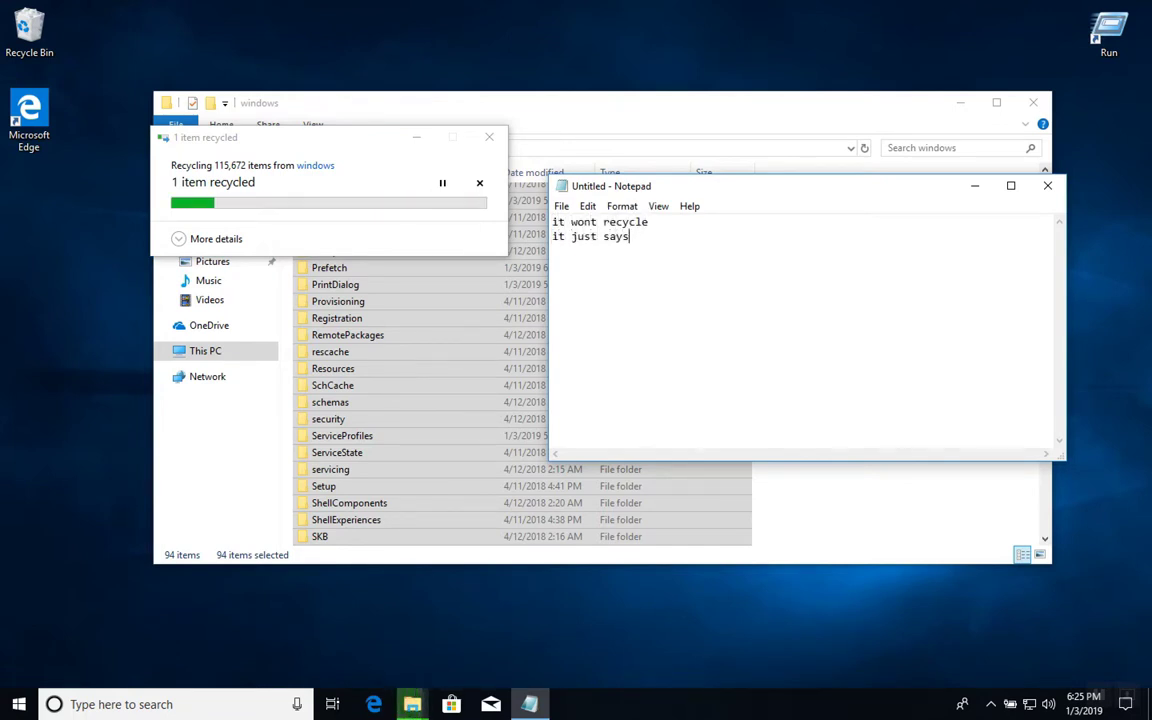
text( 1 item recyc)
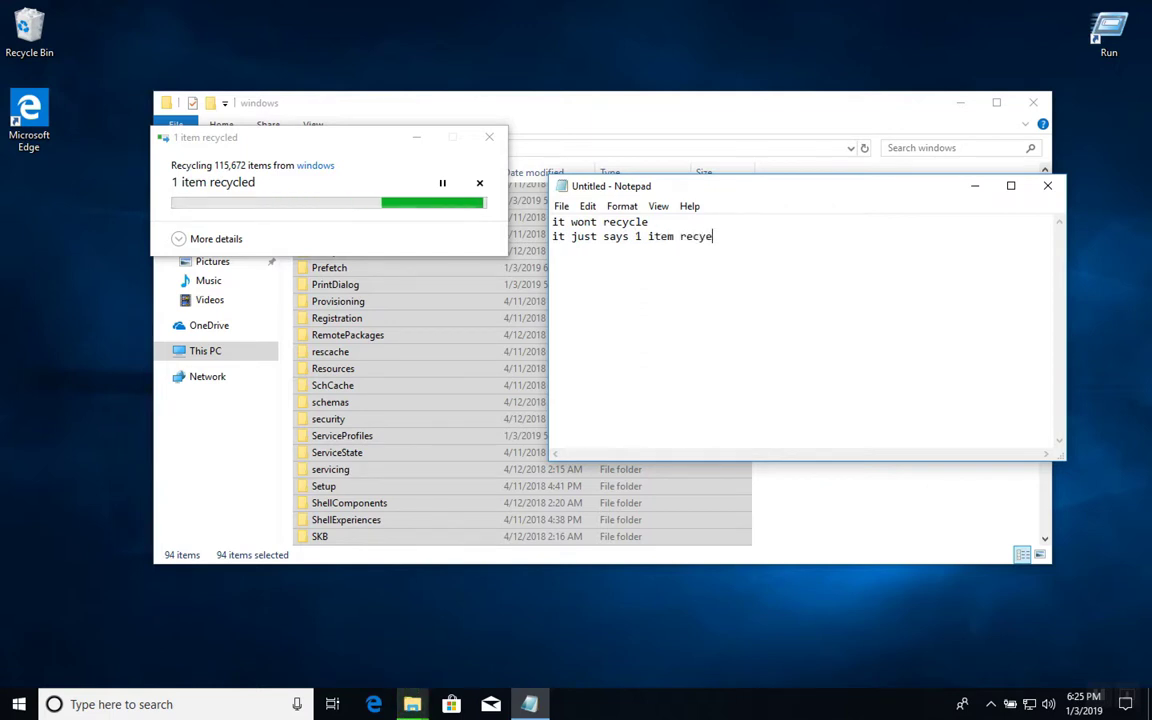
text(led)
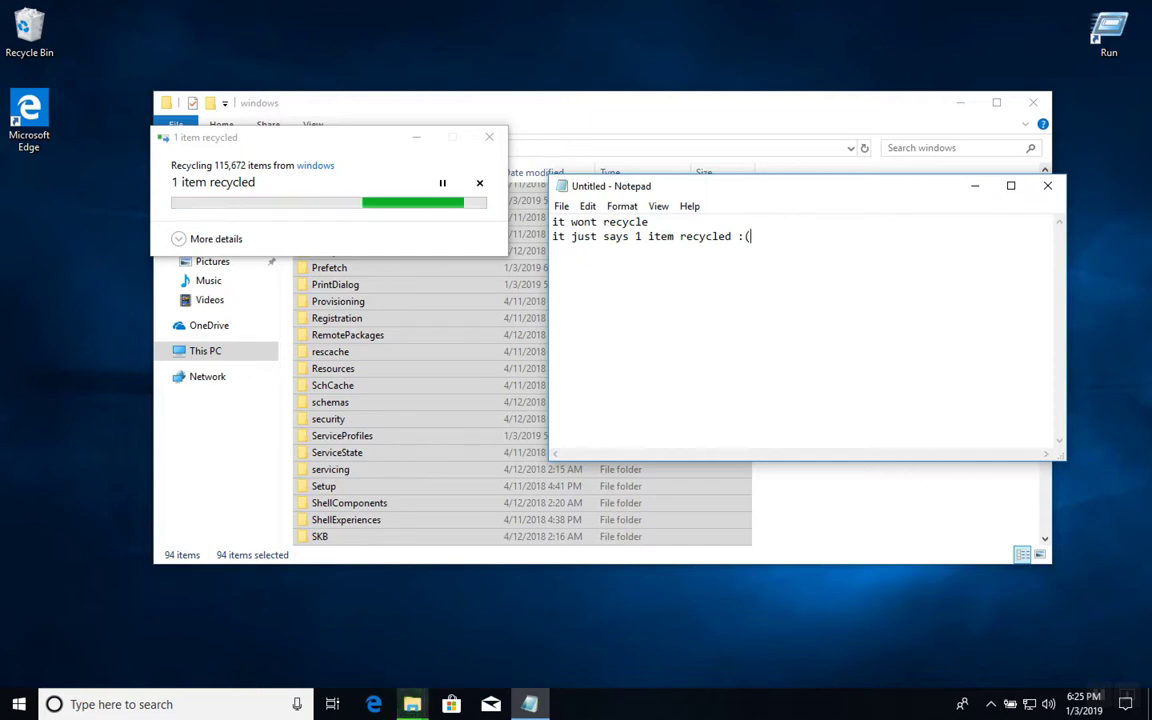
text(:()
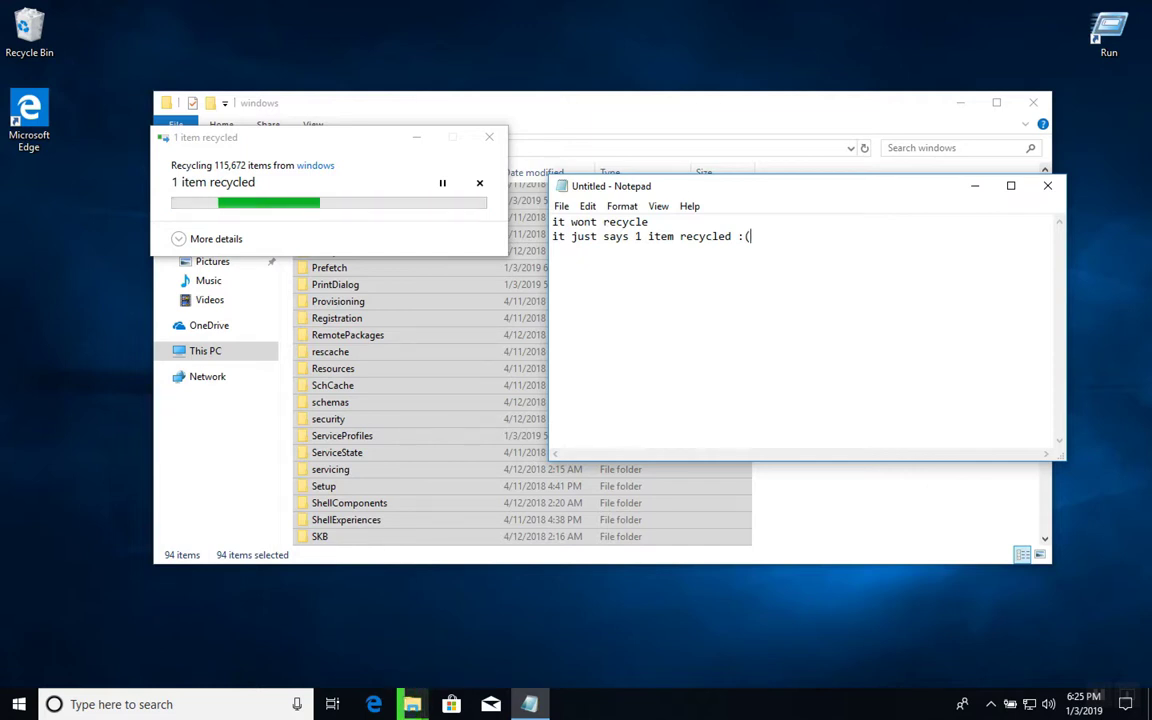
Leave a blank line and add "let's try cmd prompt!" to the note.
key(Return)
text(let's try c)
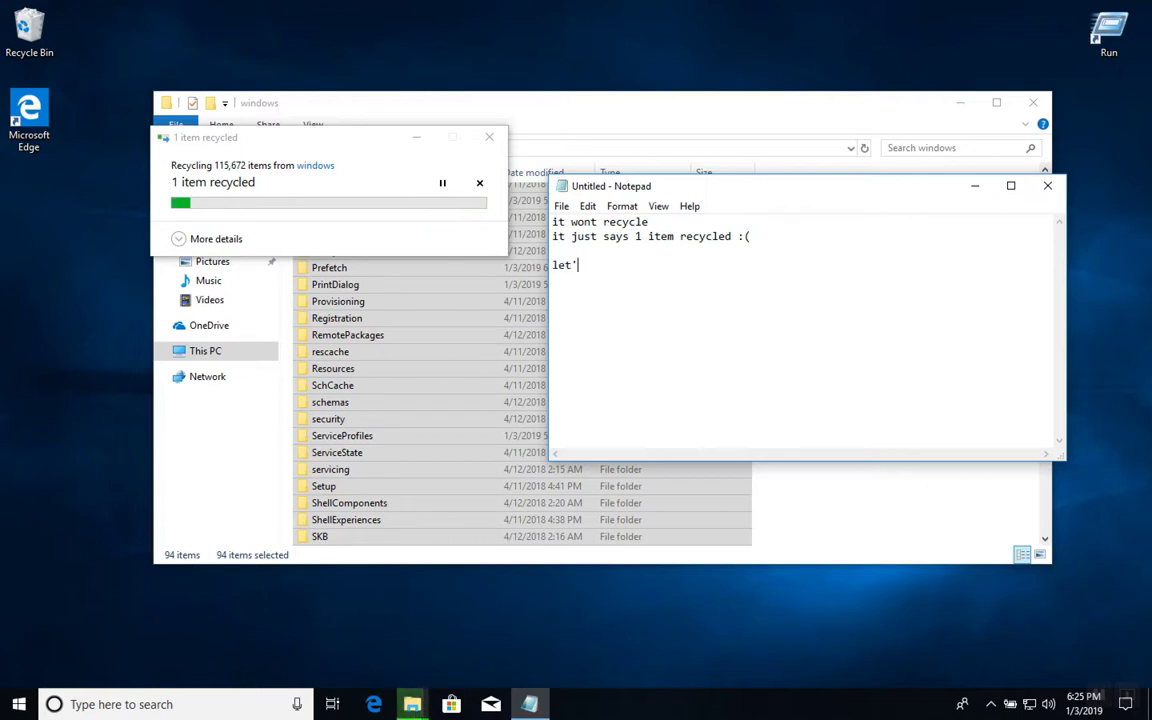
text(rompt!)
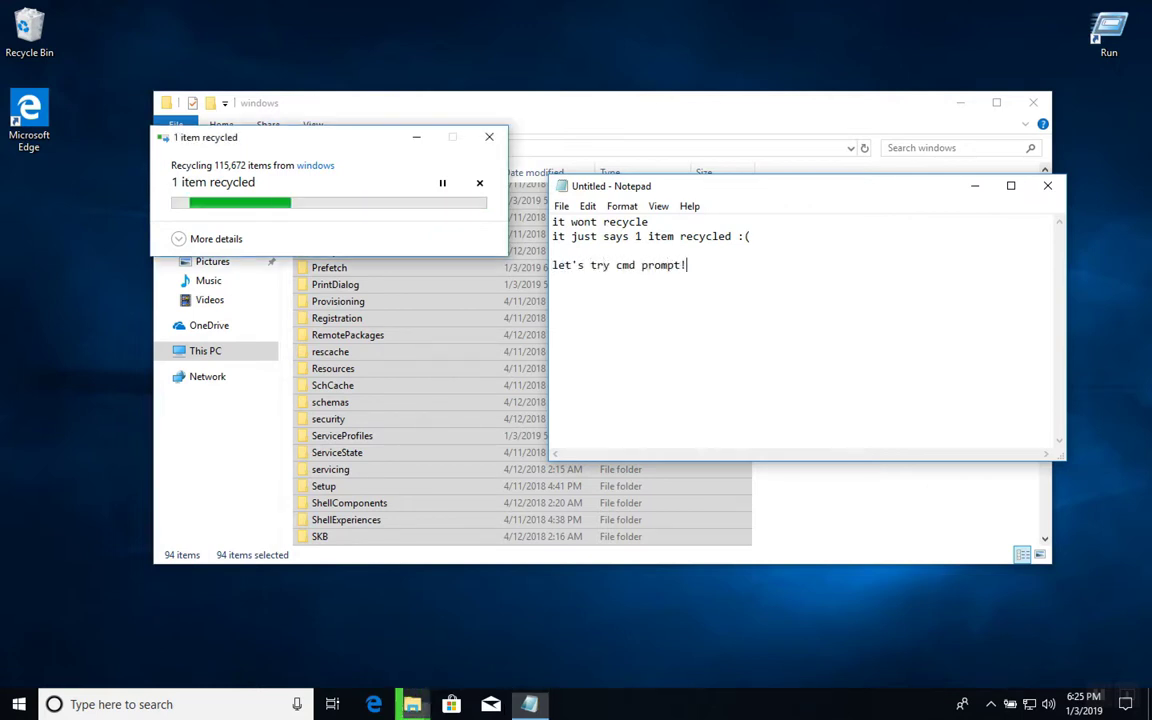
Pause the recycling operation and minimize the windows folder window and the note.
click(442, 183)
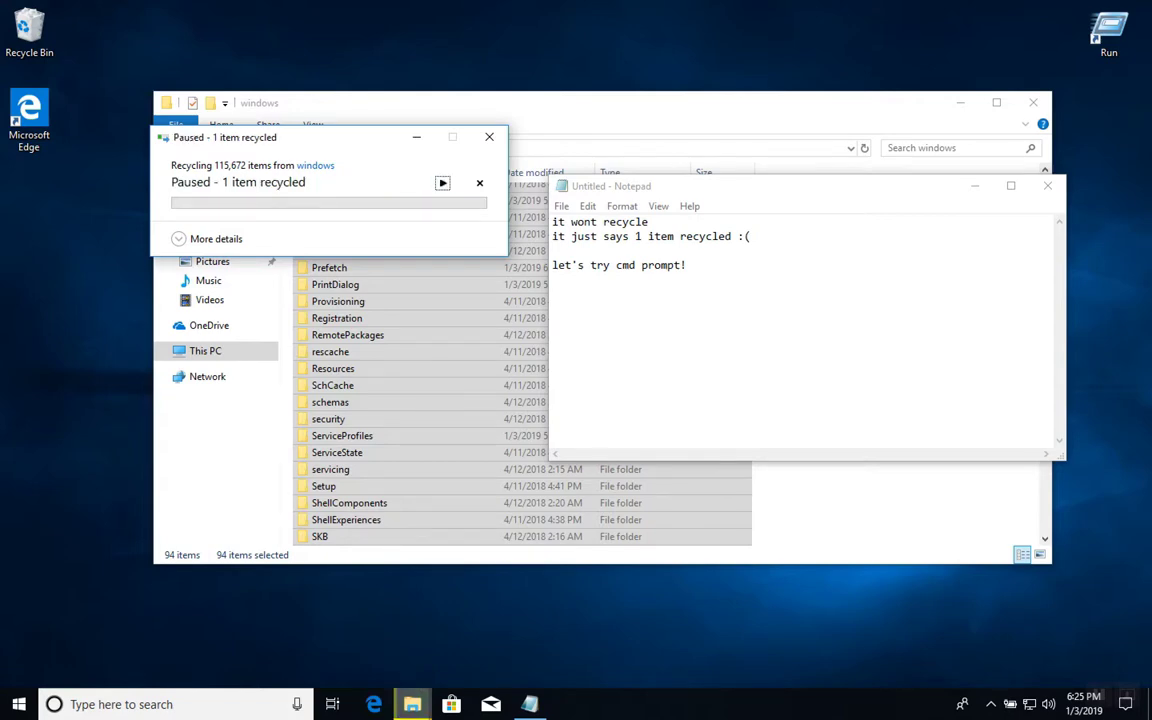
click(600, 104)
click(960, 103)
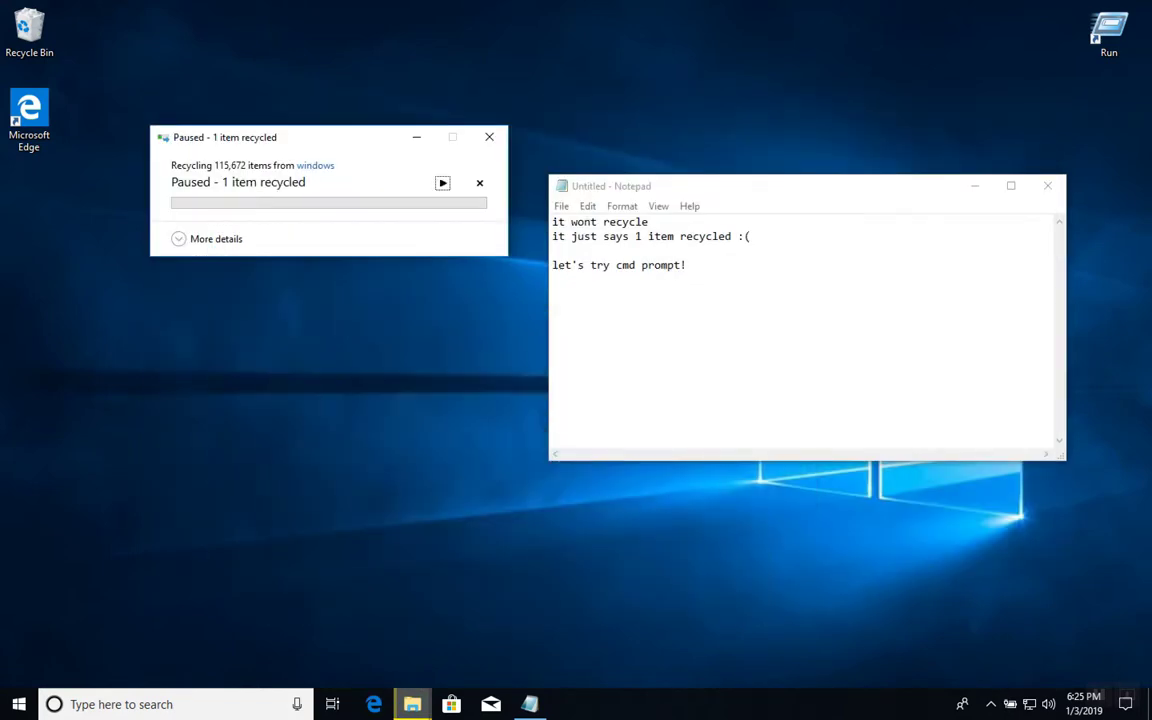
click(974, 185)
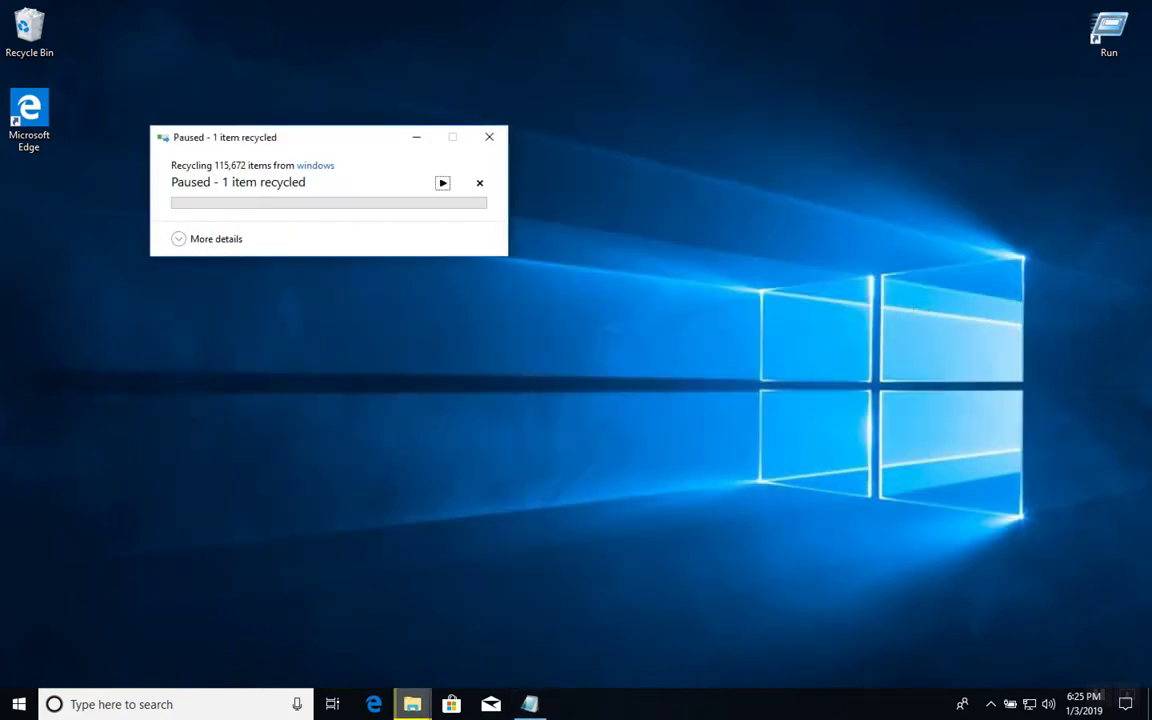
Open a Command Prompt by running "cmd" in place of the previous Run entry.
key(super+r)
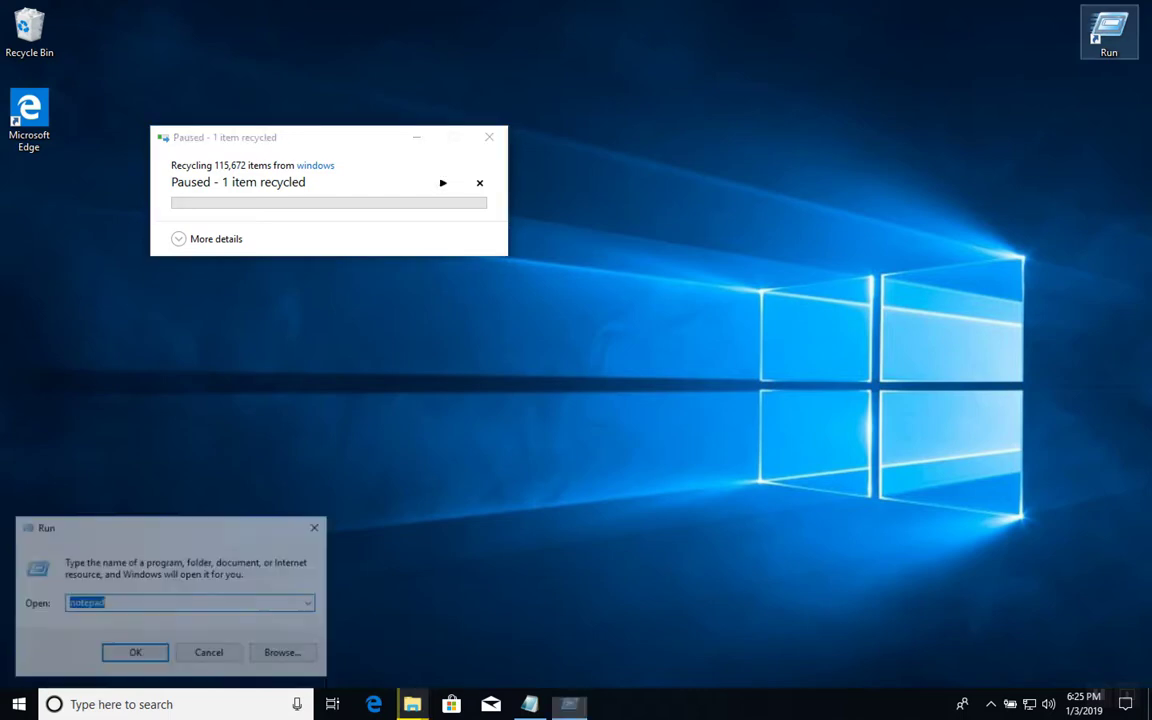
click(150, 603)
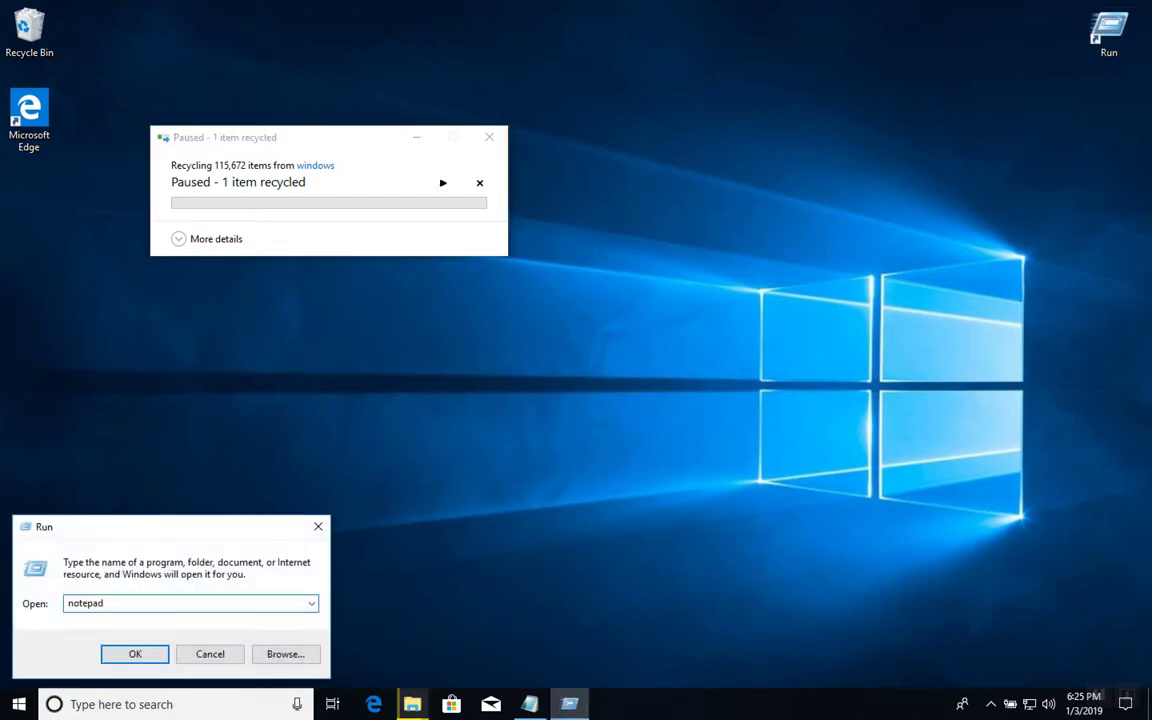
key(BackSpace)
key(BackSpace)
key(BackSpace)
key(BackSpace)
key(BackSpace)
key(BackSpace)
key(BackSpace)
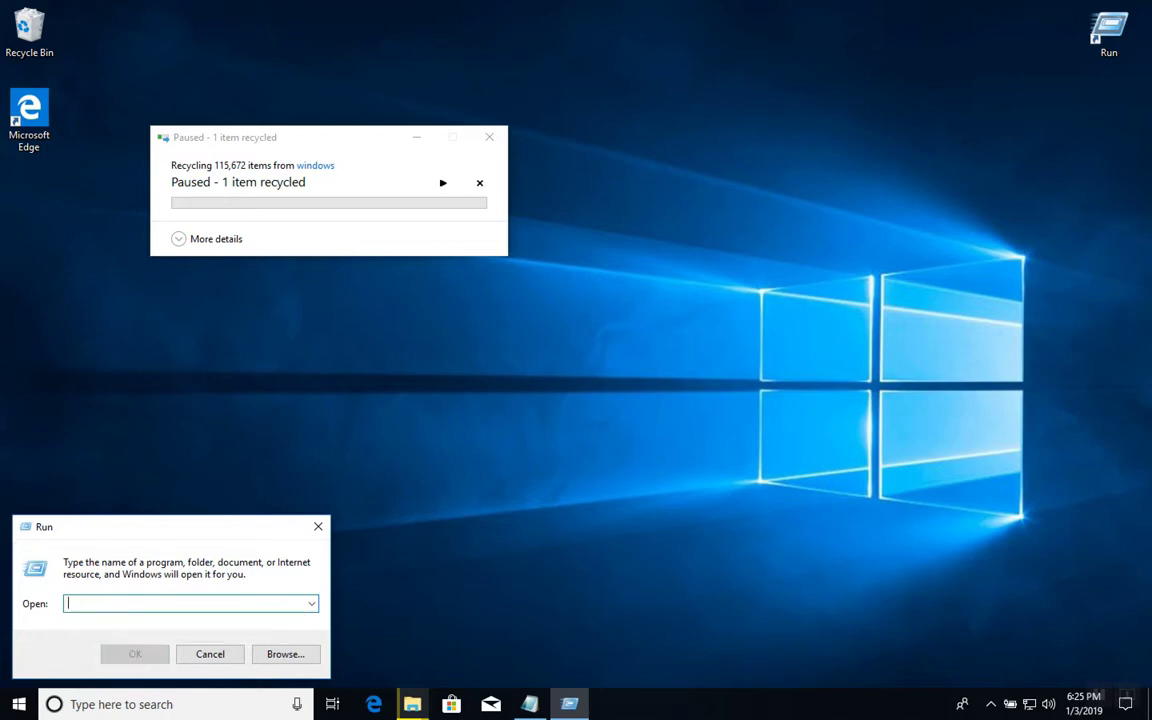
text(cmd)
key(Return)
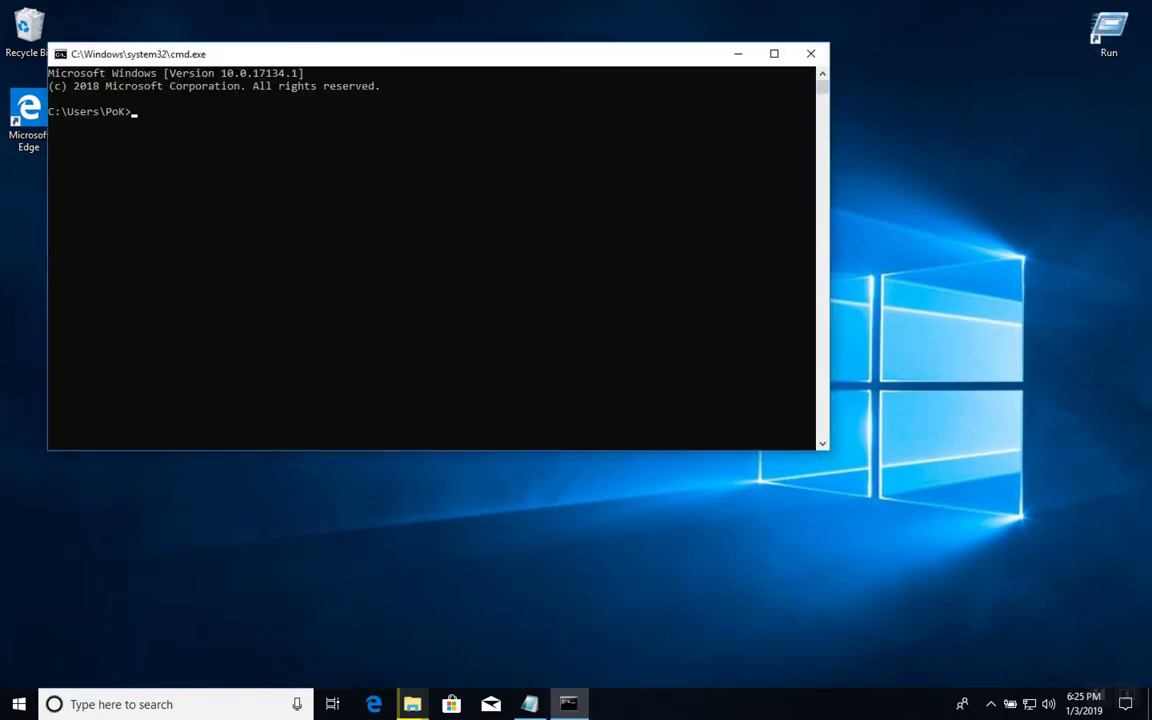
Enter the remark "lets make it hacking color" at the prompt and set the console colors with "color 0a".
text(lets make it hacking color)
key(Return)
text(color 0a)
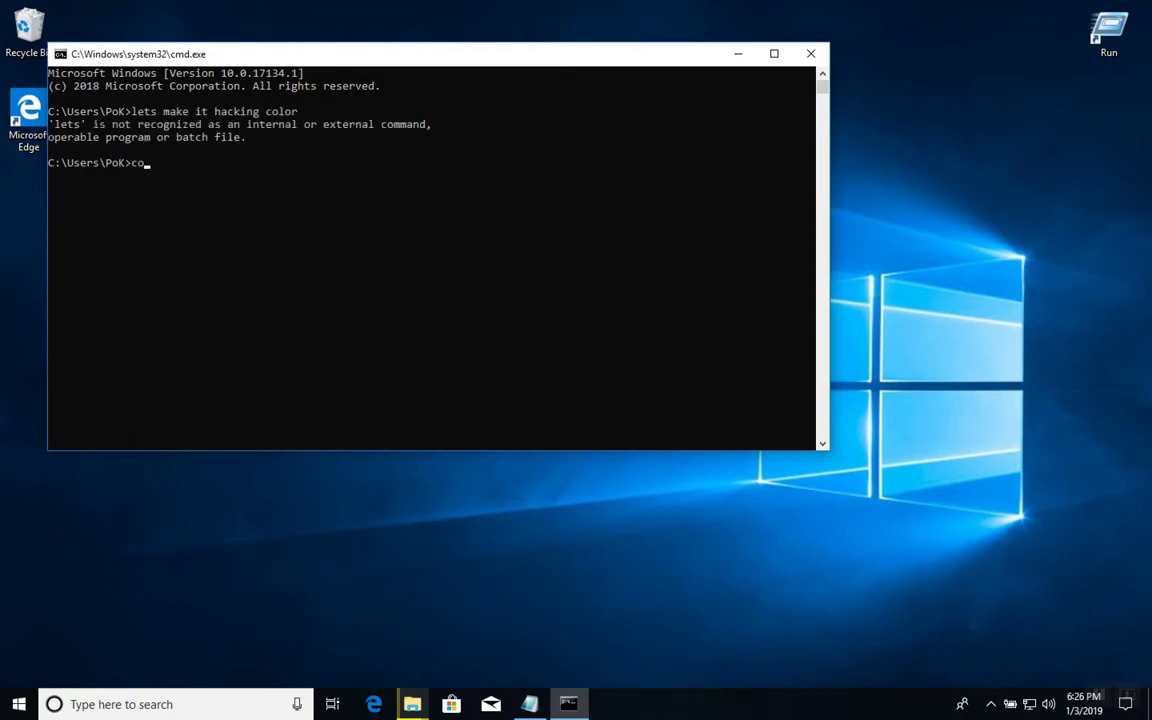
key(Return)
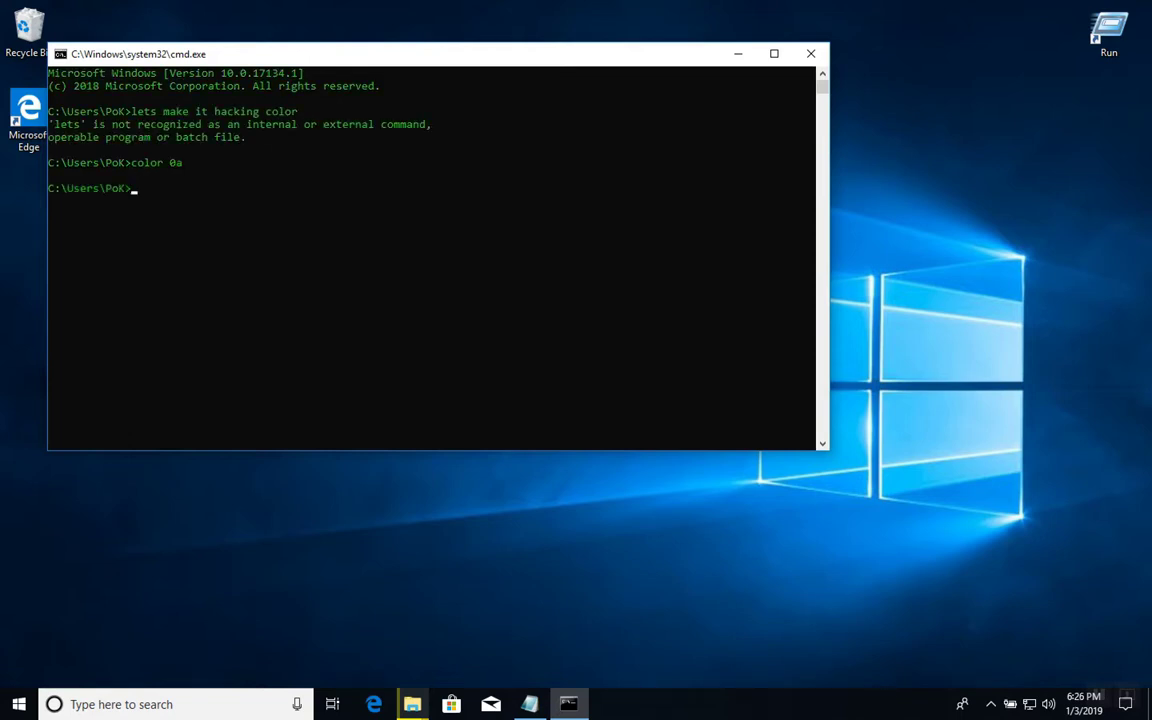
Enter the remarks "lets do this" and "the command is" at the prompt.
text(lets do this)
key(Return)
text(the command is)
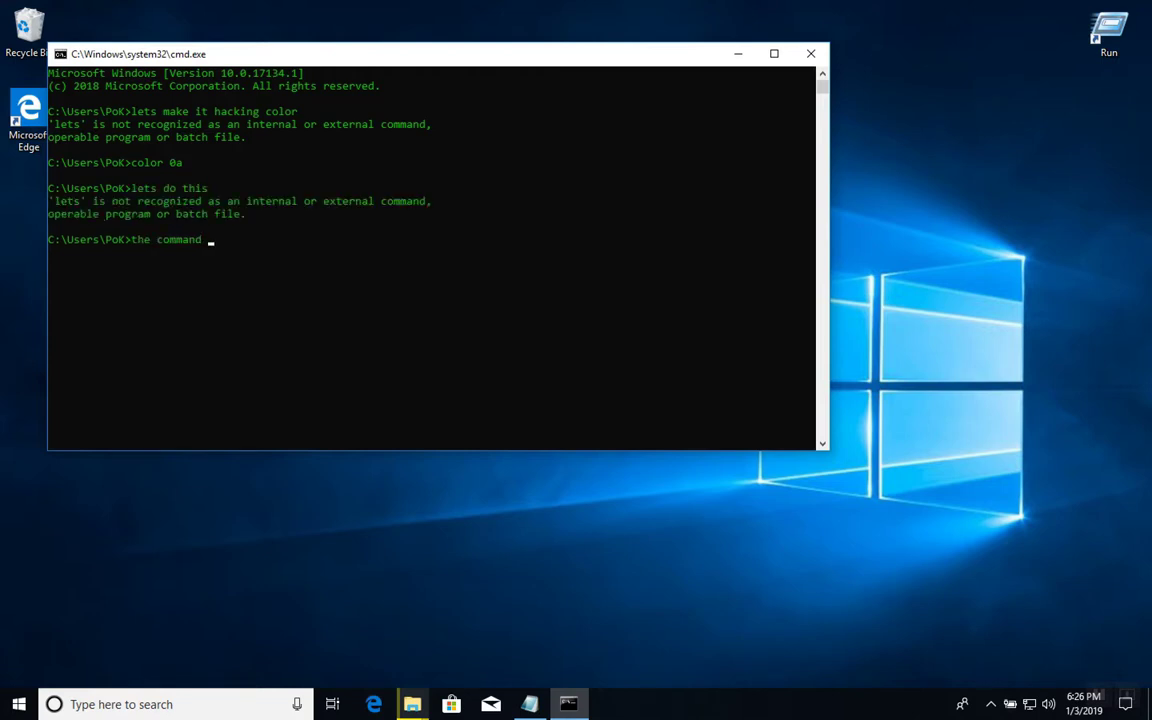
key(Return)
Try entering "del", "del means delete" and "delete C:\windows\system32 (that is the file we are trying to delete (or folder i mean)" at the prompt.
text(del)
key(Return)
text(del means )
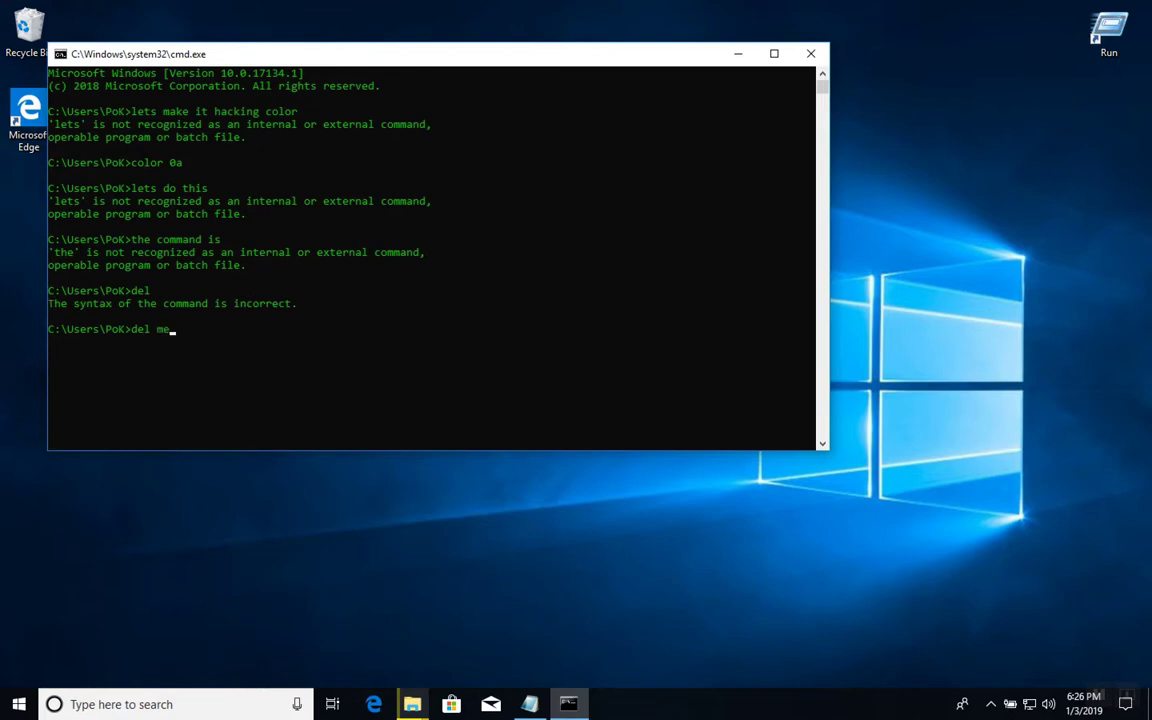
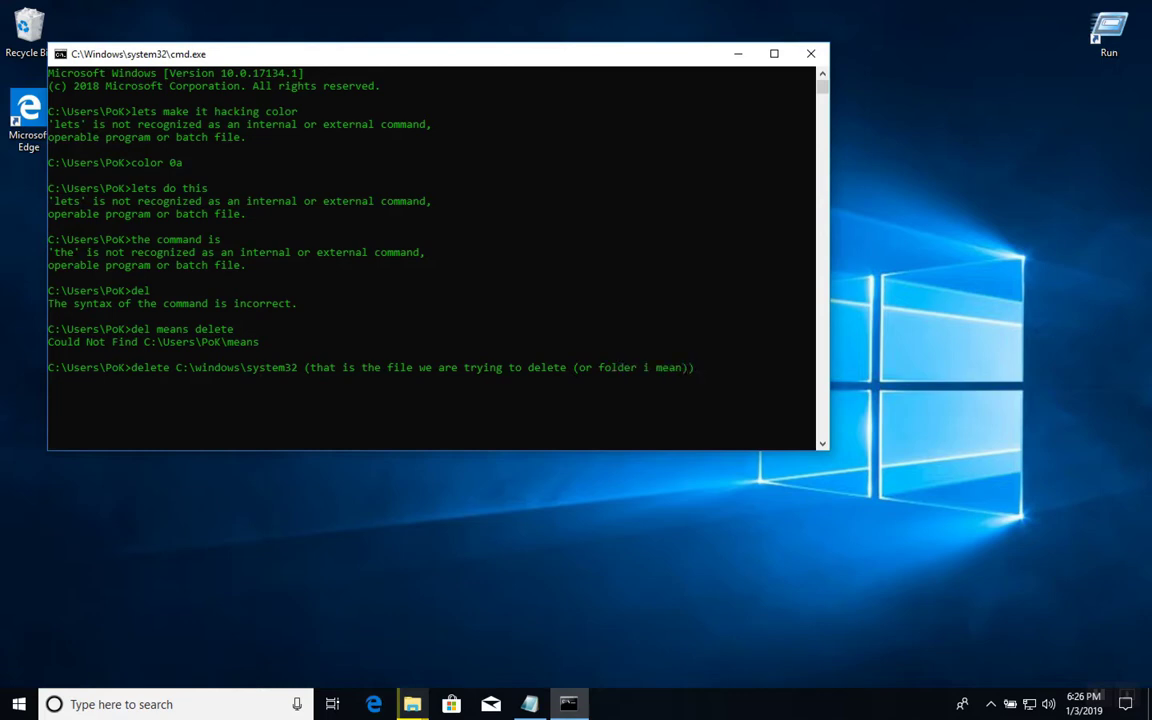
key(Return)
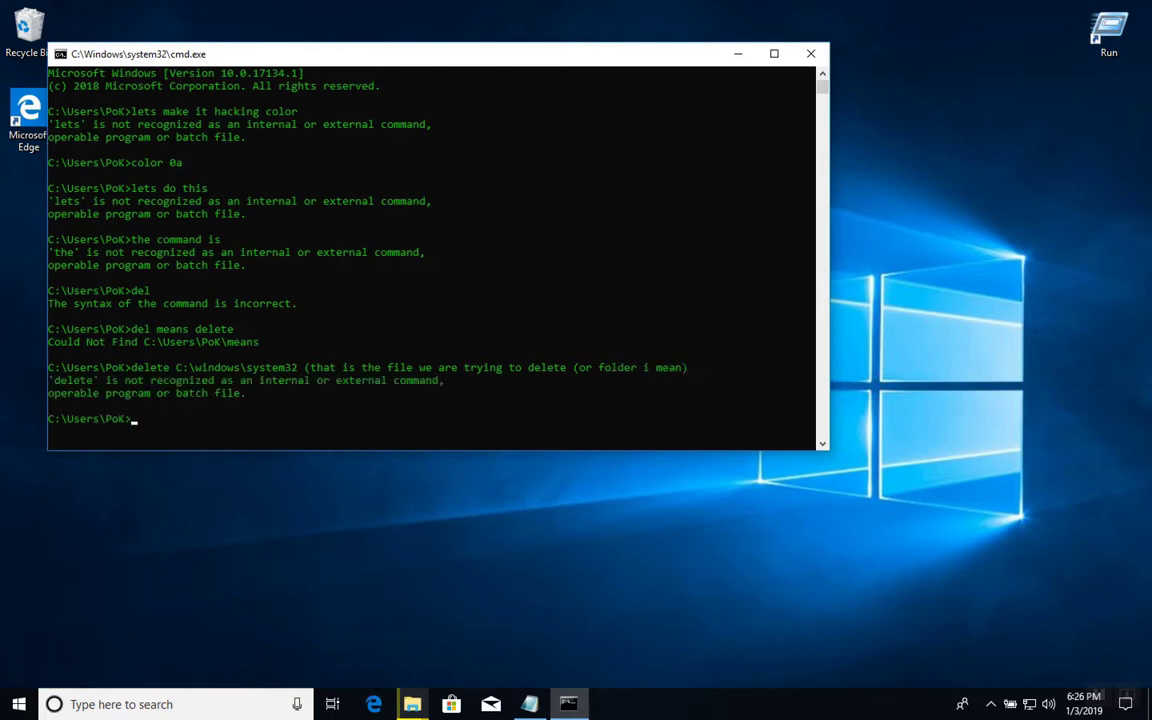
text(d)
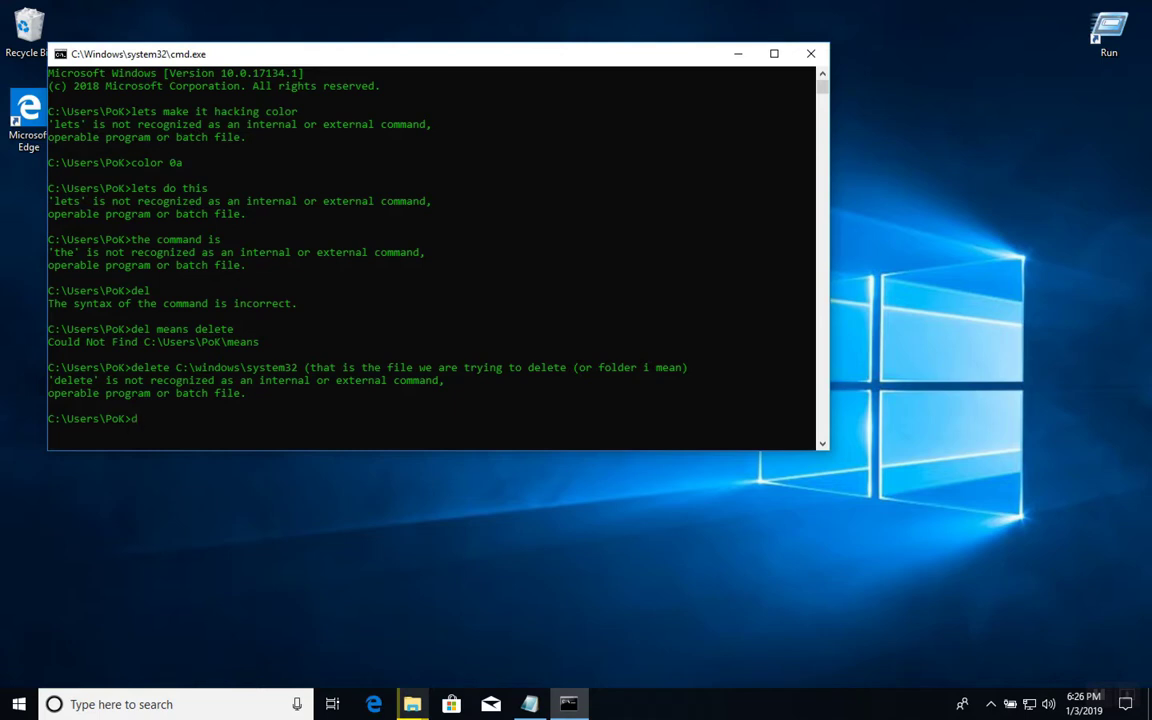
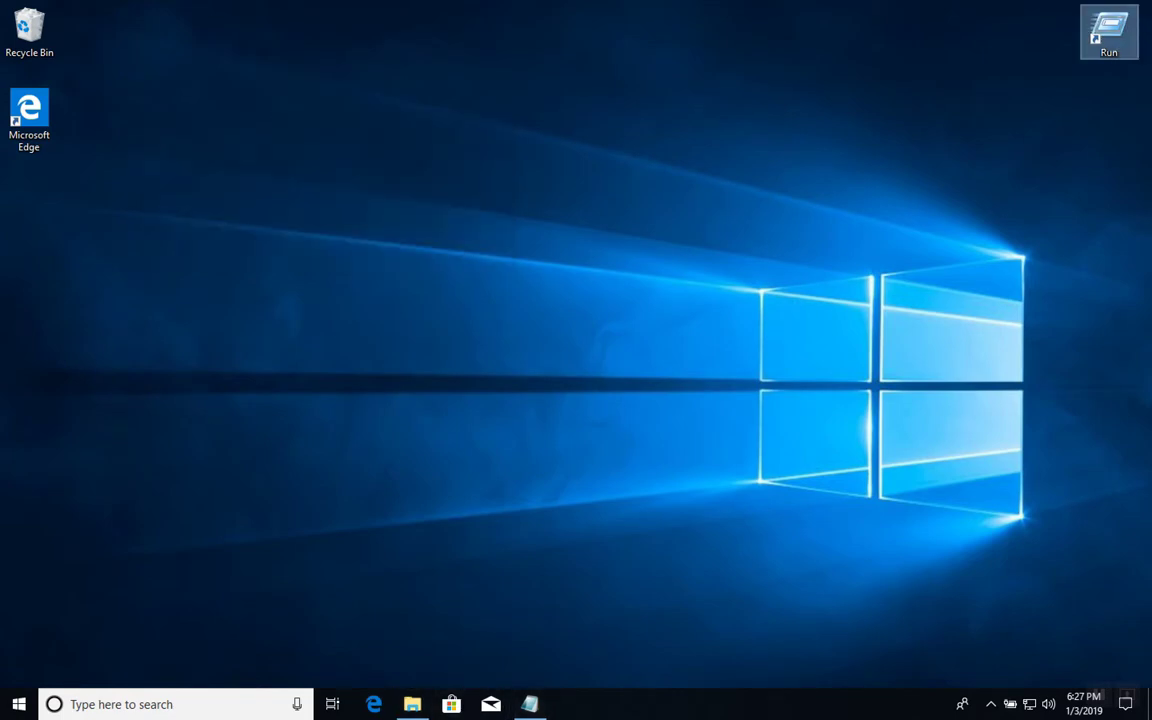
Look through the contents of the windows folder in File Explorer with all items deselected.
click(412, 704)
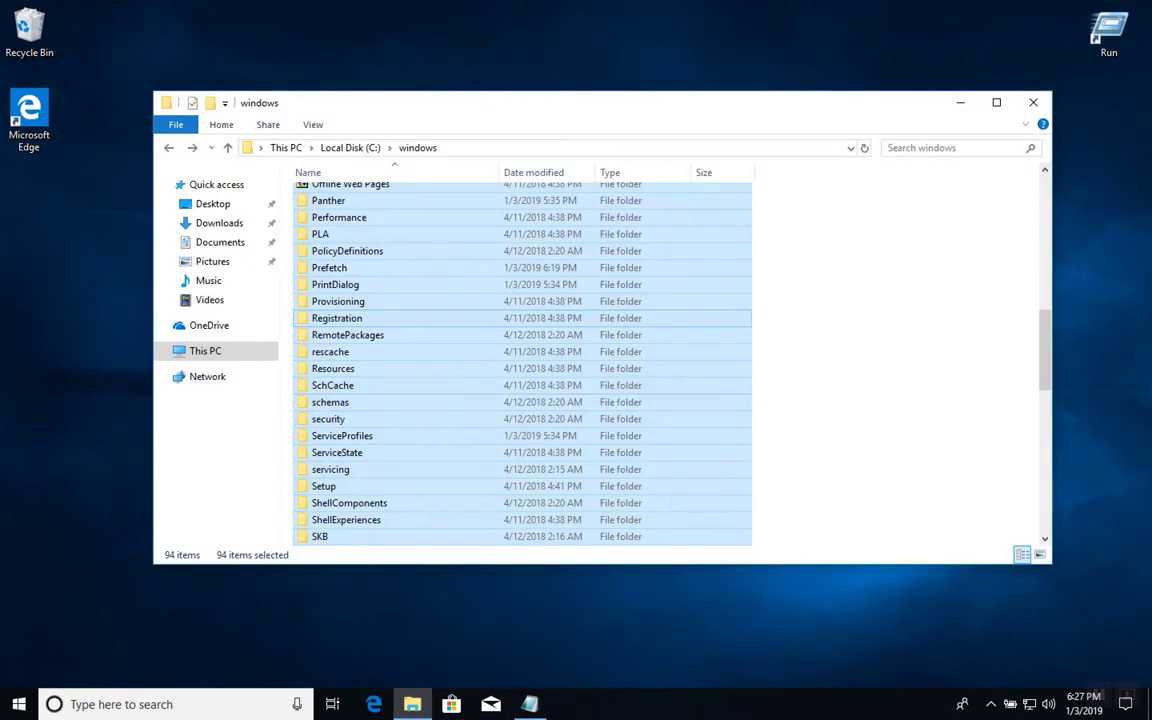
click(830, 400)
scroll(640, 402, down, 13)
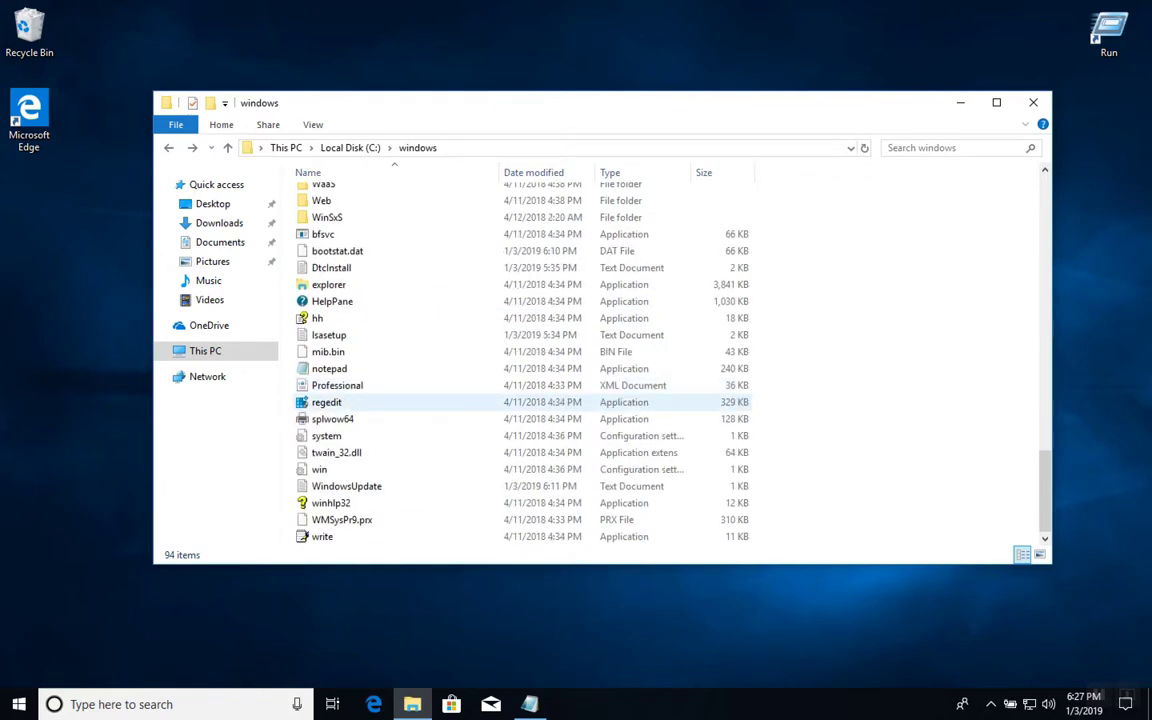
scroll(520, 400, up, 15)
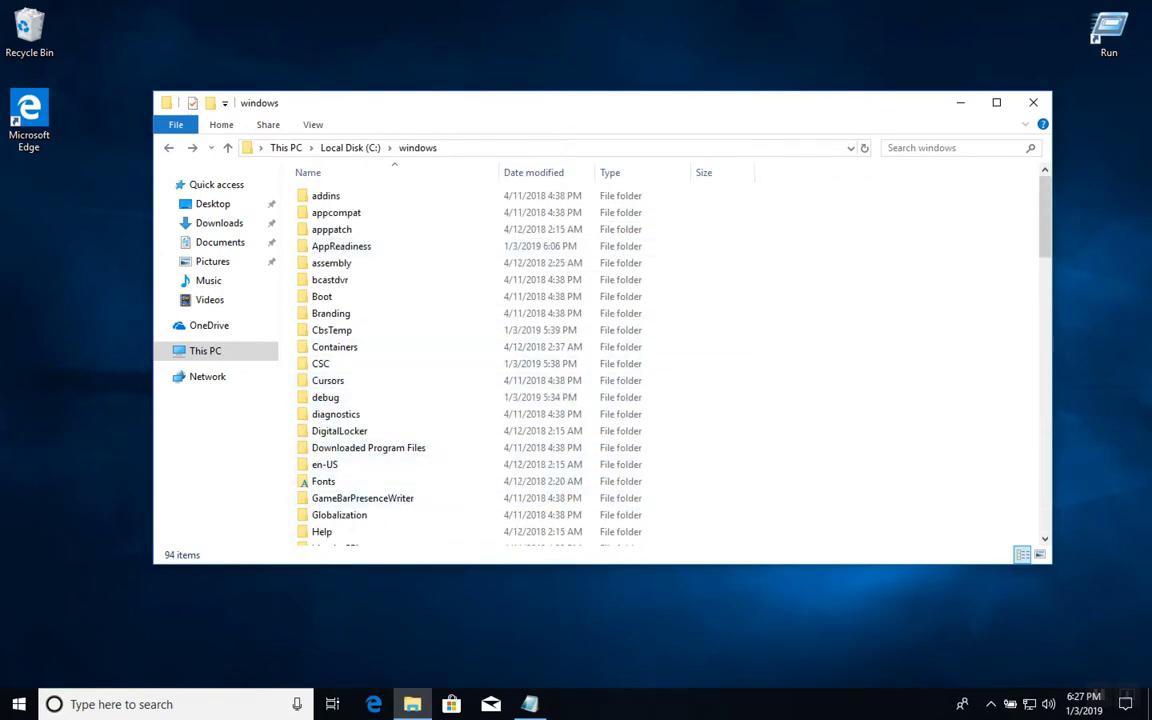
Add the lines "thats alot of stuff recycled lol" and "lets try opening some stuff !" to the Notepad note.
click(530, 704)
key(Return)
key(Return)
text(thats alot of stuff recycled lol)
key(Return)
text(lets try opening some stuff !)
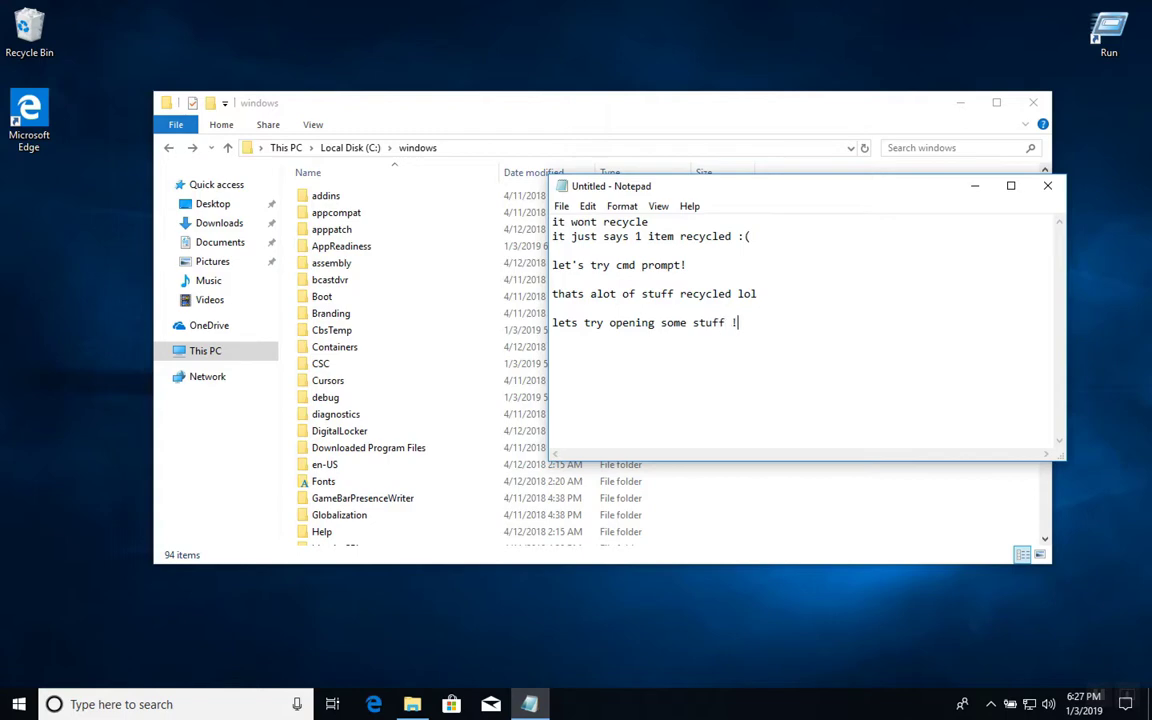
Close the Notepad note without saving and the windows folder, and test whether File Explorer still opens.
click(1047, 185)
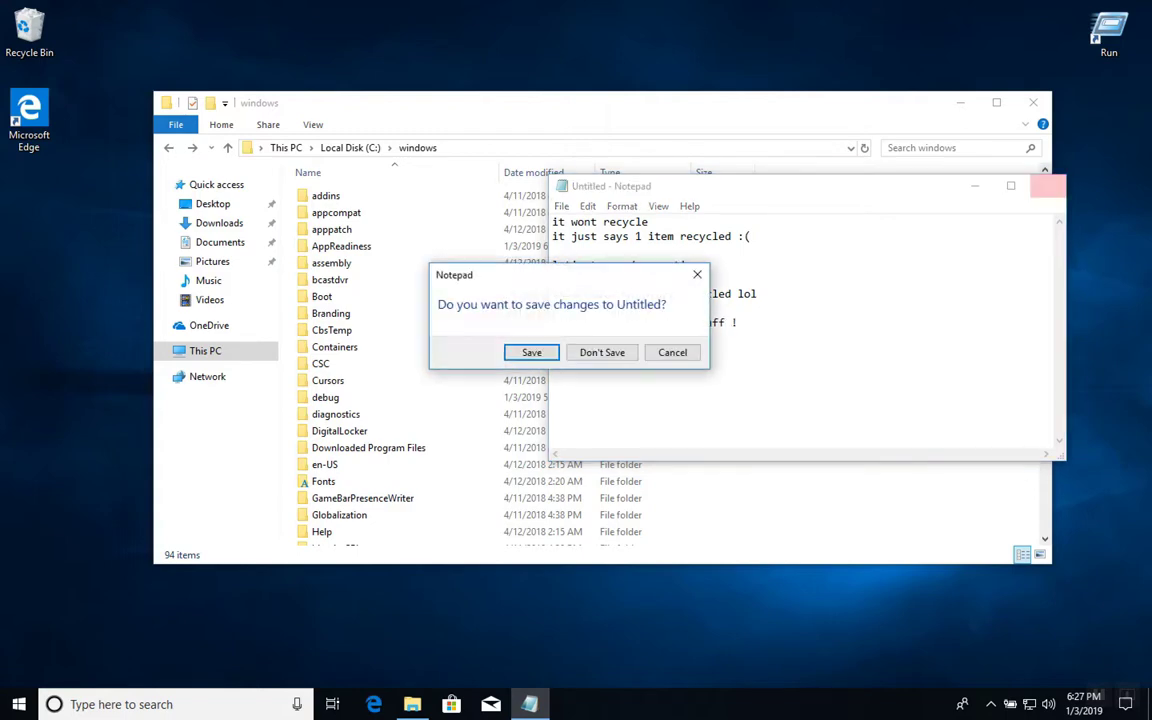
click(599, 350)
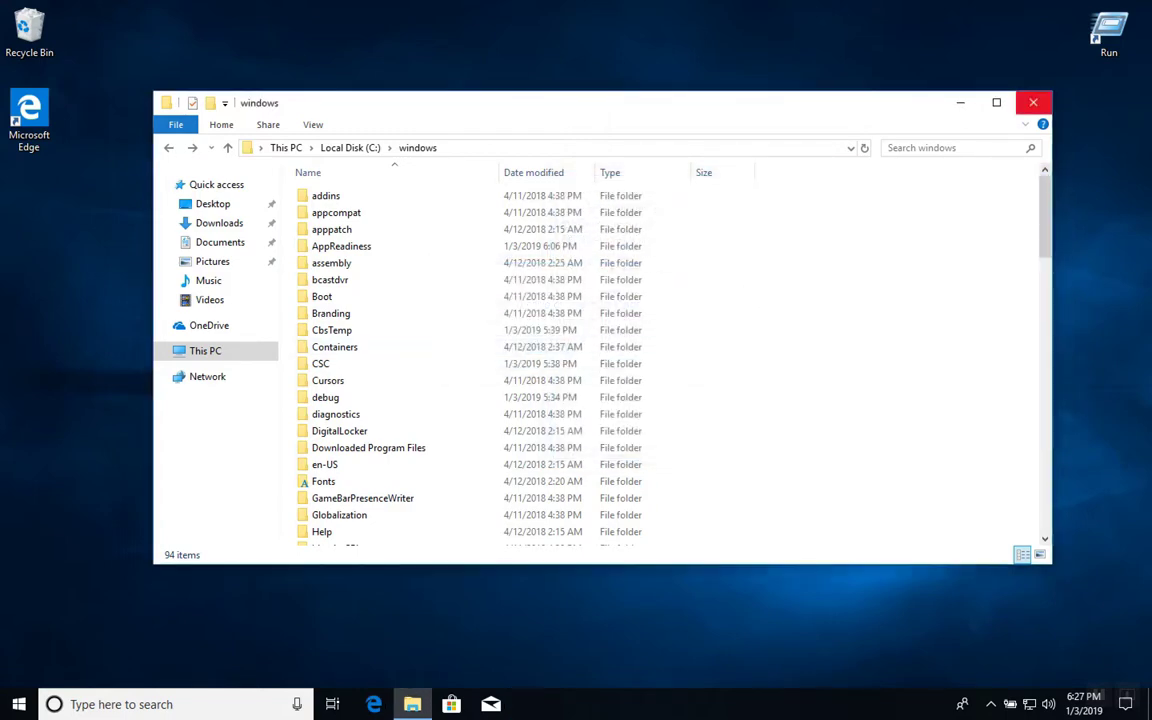
click(1033, 102)
click(412, 704)
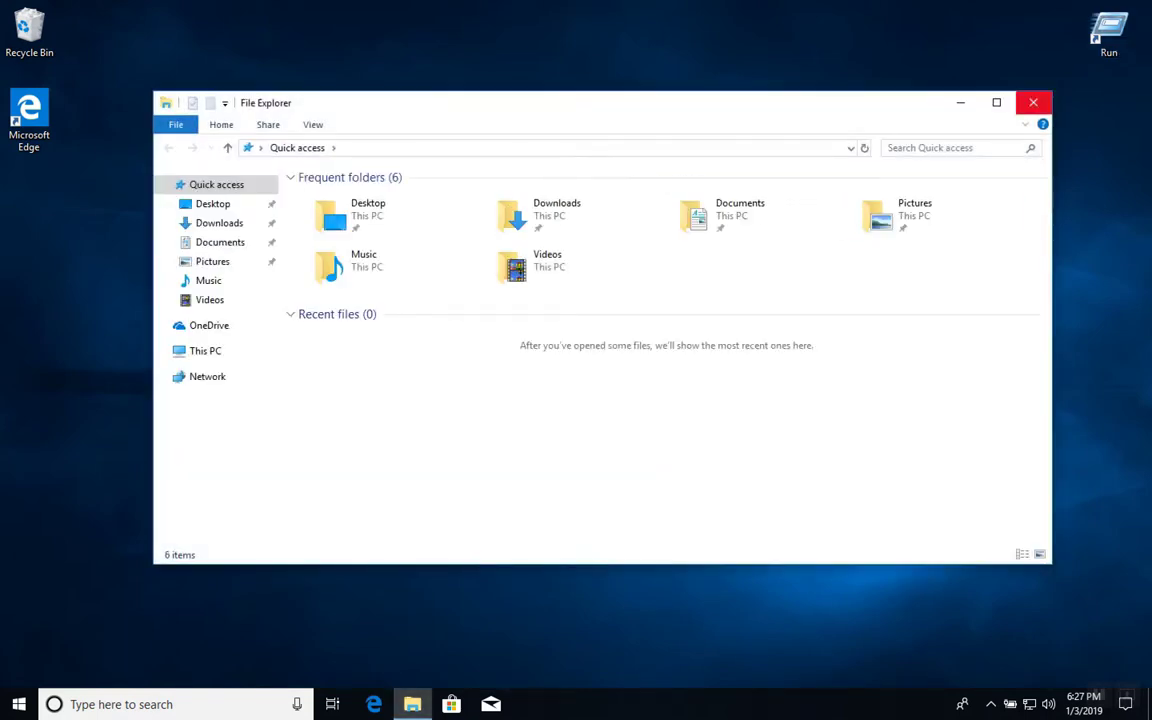
click(1033, 102)
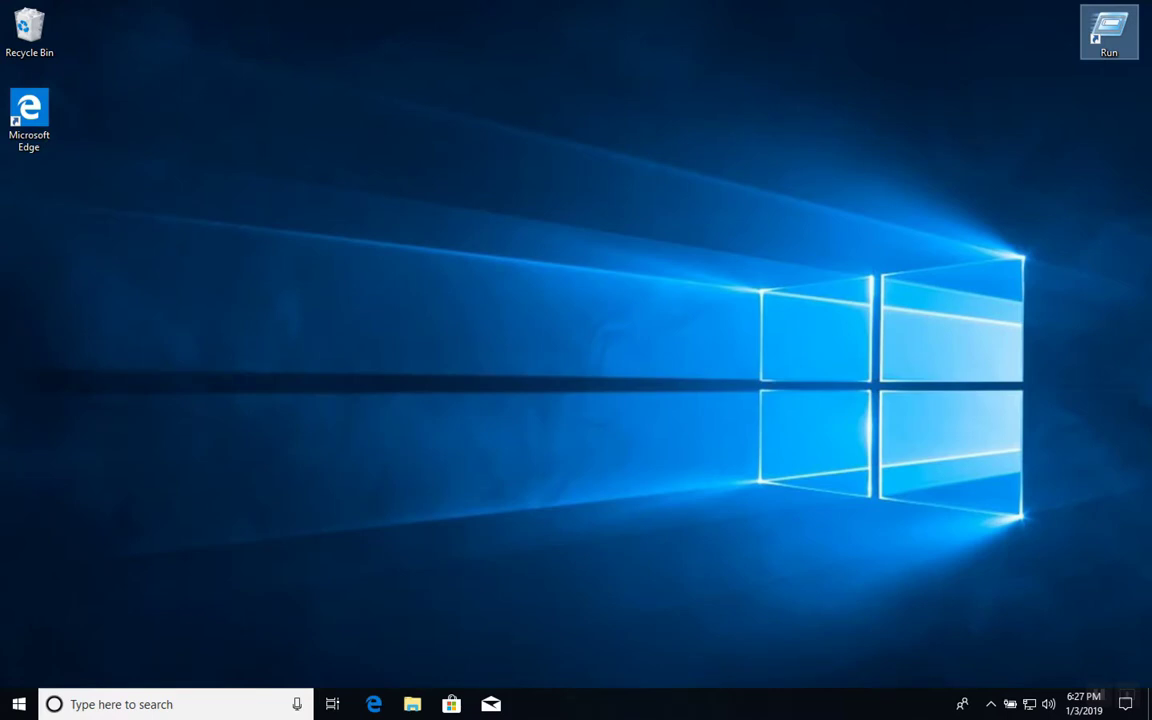
Test whether Windows search and the Start menu still open, dismissing each one.
click(160, 704)
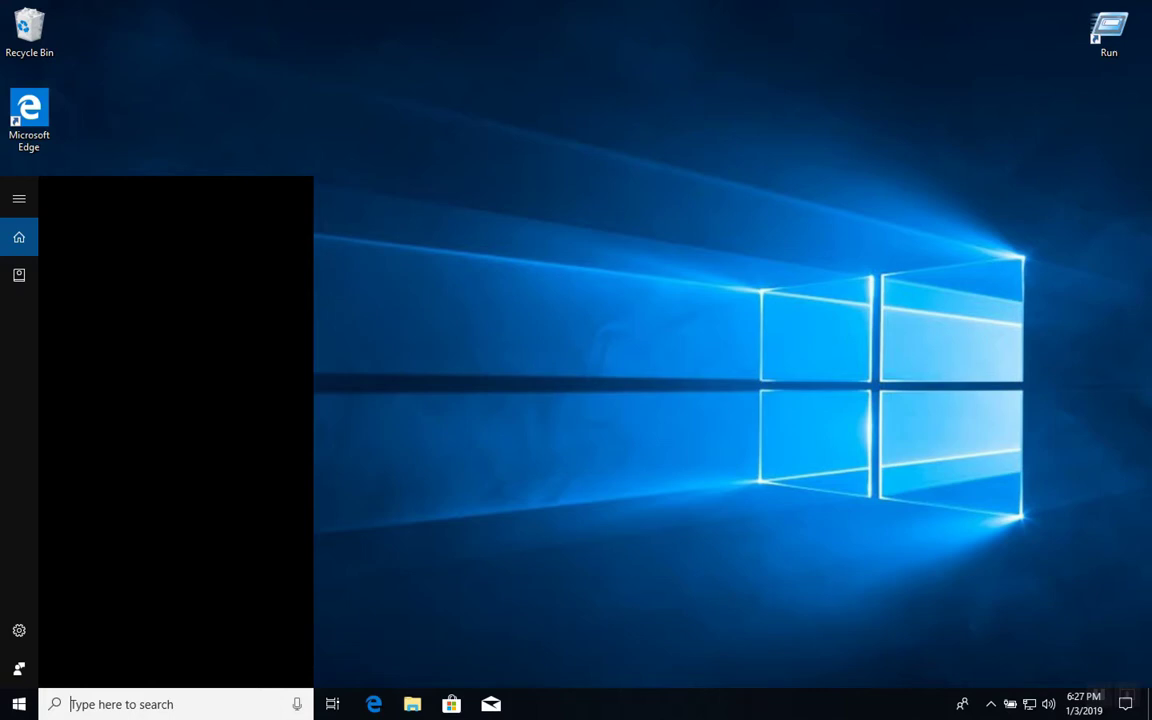
key(Escape)
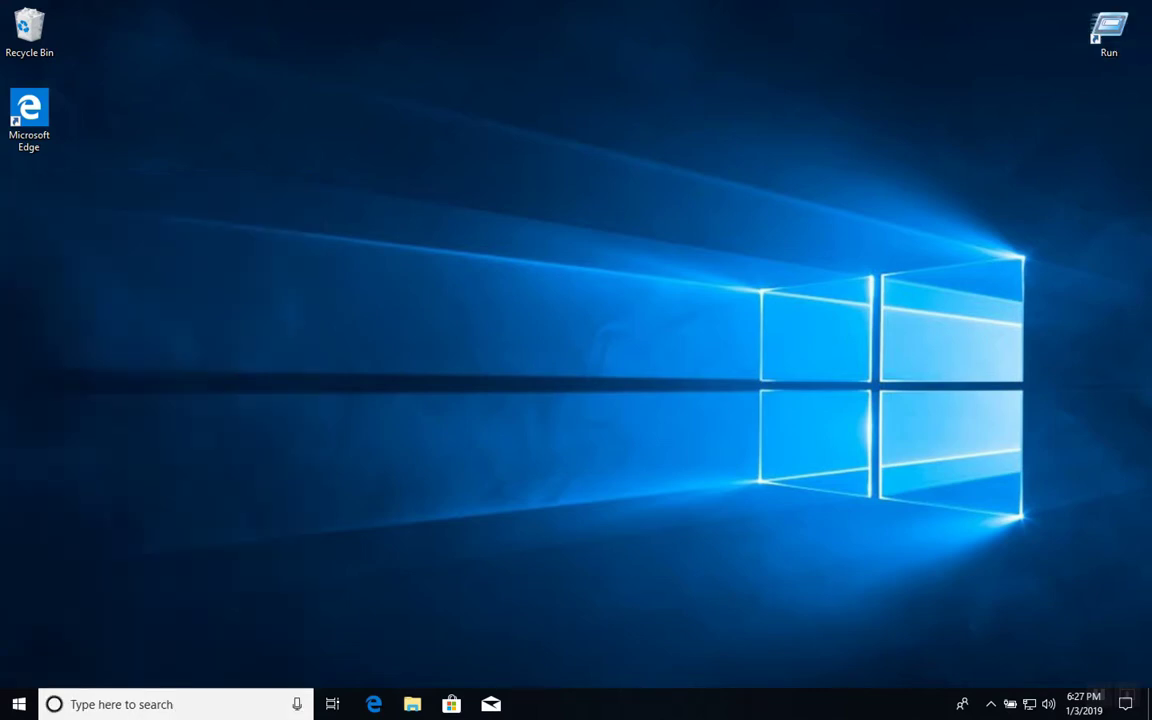
key(super+s)
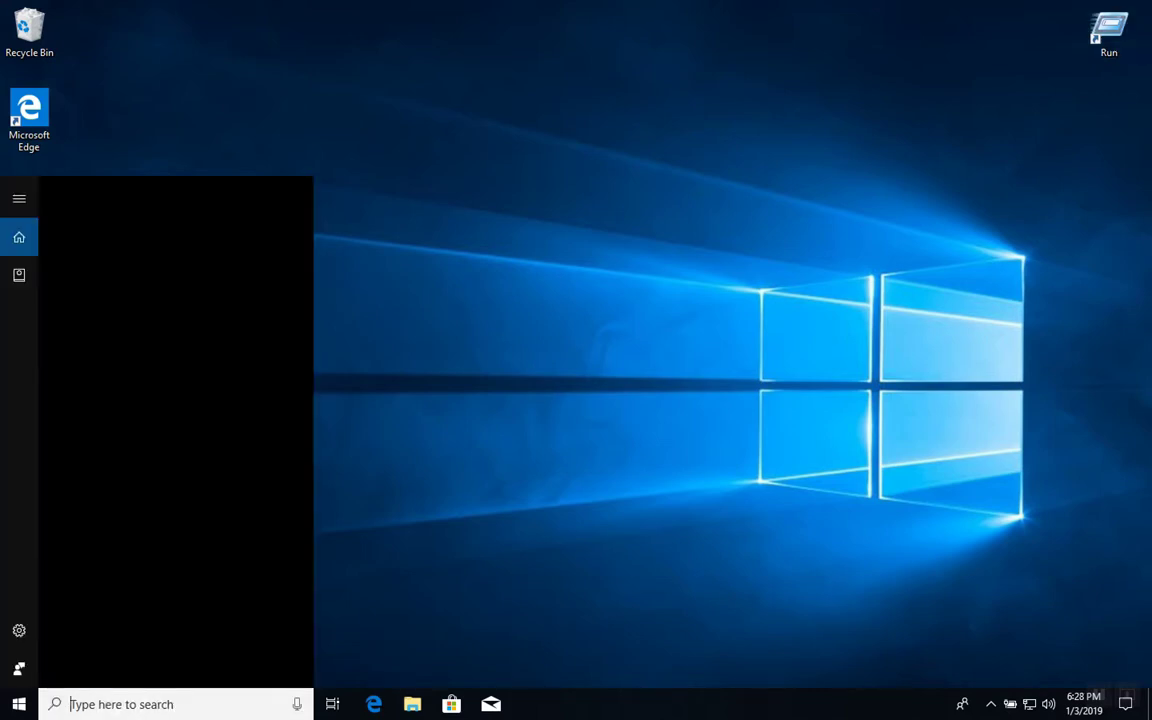
key(Escape)
key(super)
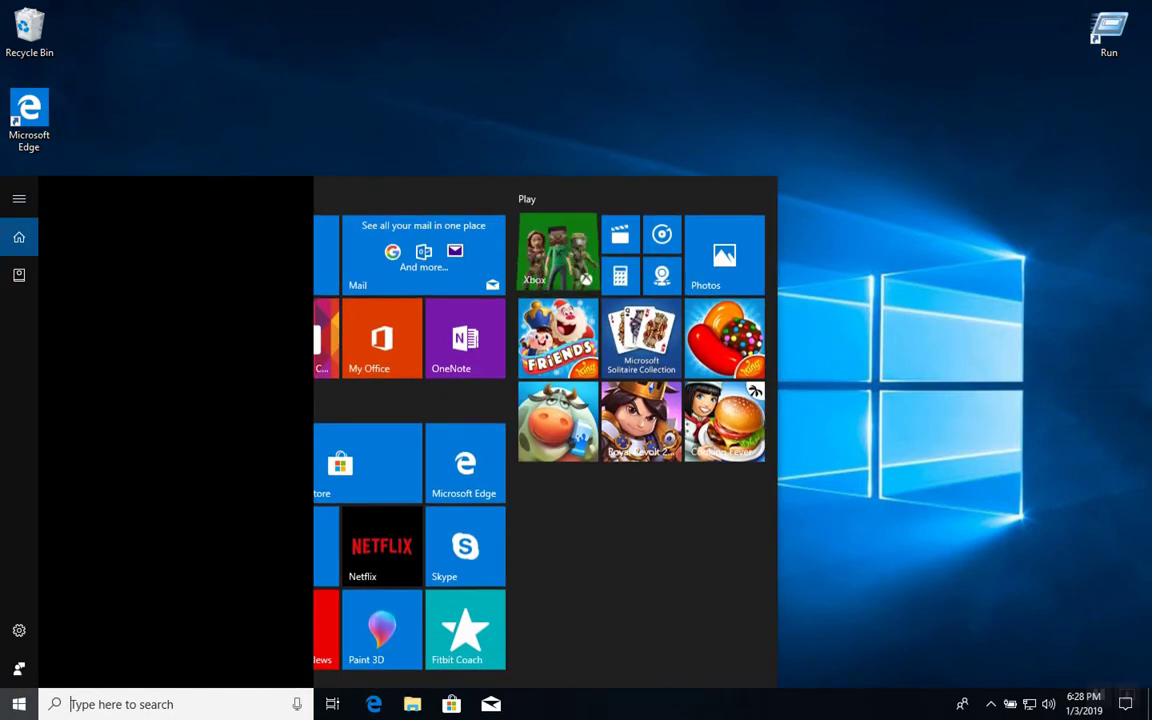
key(Escape)
Open Notepad by running "notepad" and write the remark "wow cortana dosent work :(".
double_click(1109, 32)
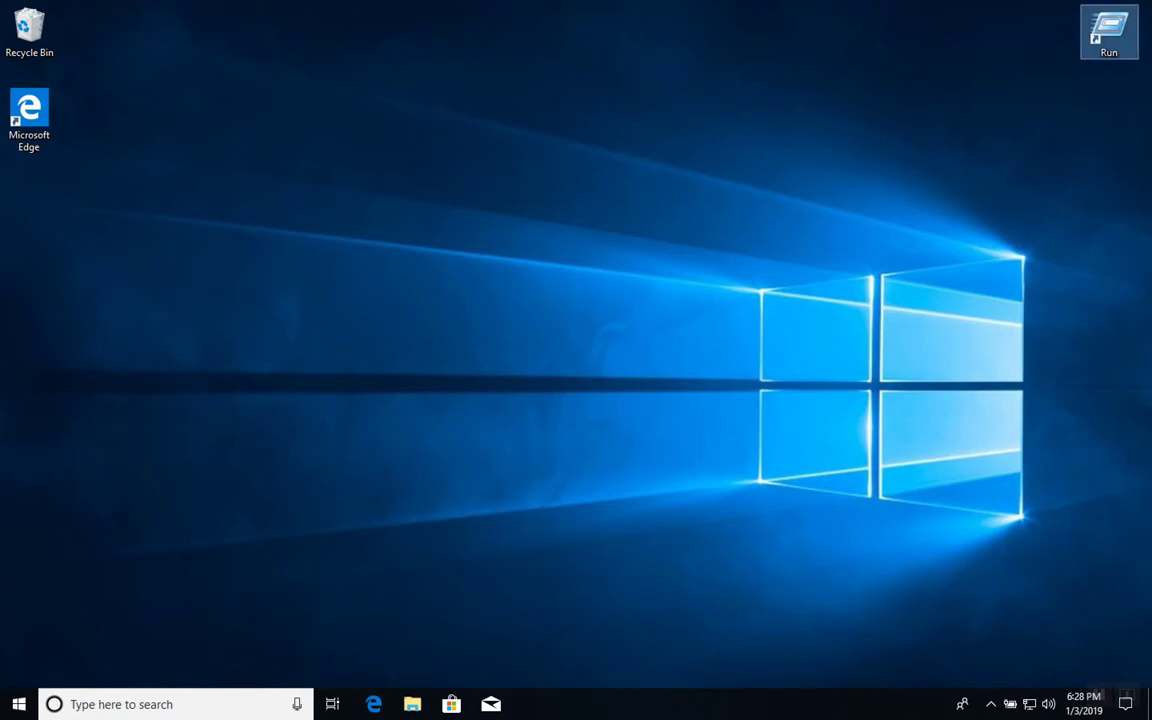
text(notepad)
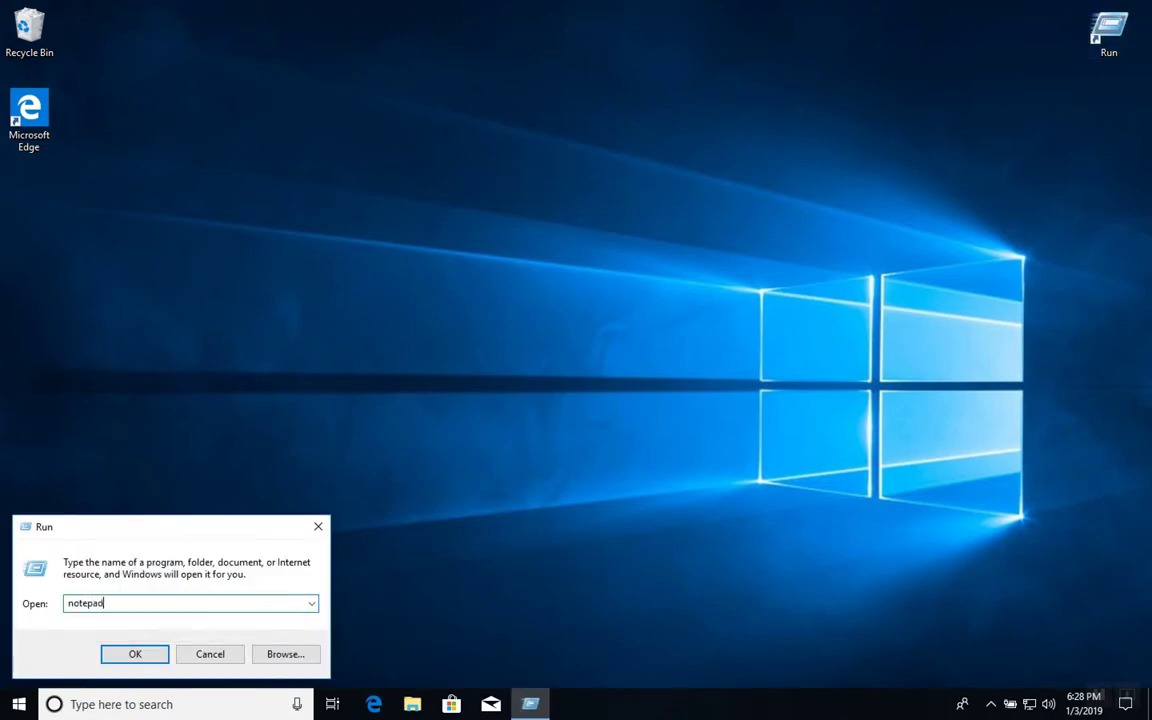
key(Return)
text(wow )
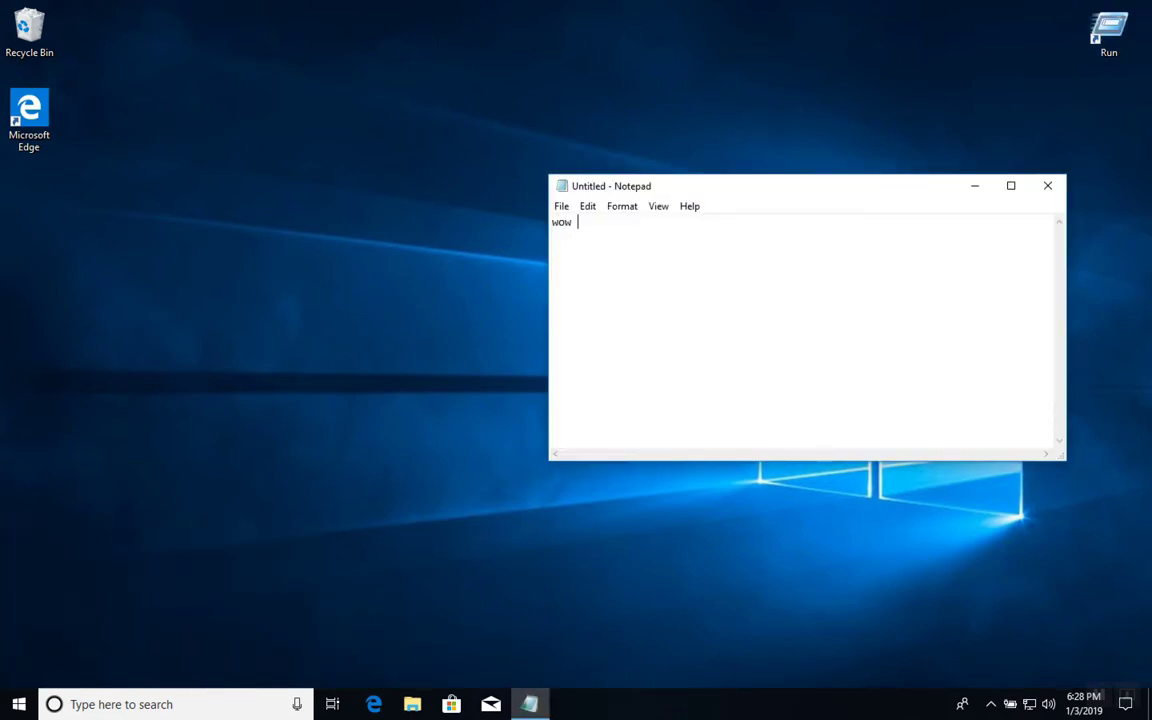
text(cortana dosent work :()
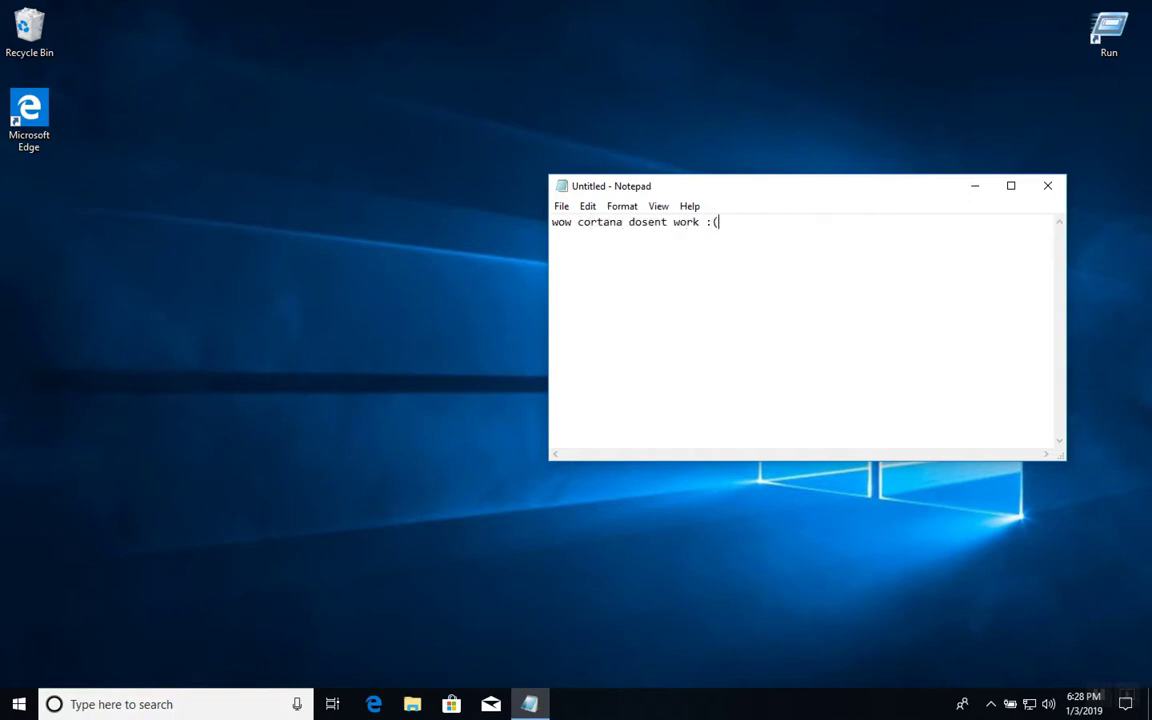
Erase the whole Cortana remark from the Notepad note.
key(BackSpace)
key(BackSpace)
key(BackSpace)
key(BackSpace)
key(BackSpace)
key(BackSpace)
key(BackSpace)
key(BackSpace)
key(BackSpace)
key(BackSpace)
key(BackSpace)
key(BackSpace)
key(BackSpace)
key(BackSpace)
key(BackSpace)
key(BackSpace)
key(BackSpace)
key(BackSpace)
key(BackSpace)
key(BackSpace)
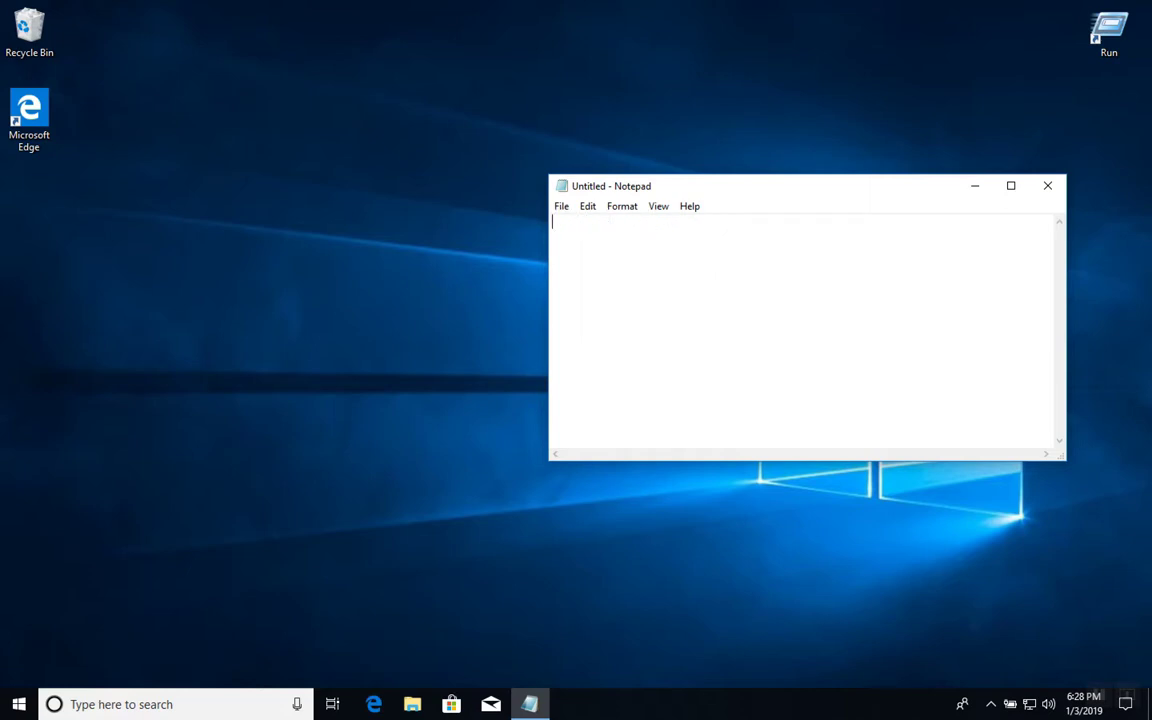
Test whether Microsoft Store and Mail still launch, dismissing each window.
key(super)
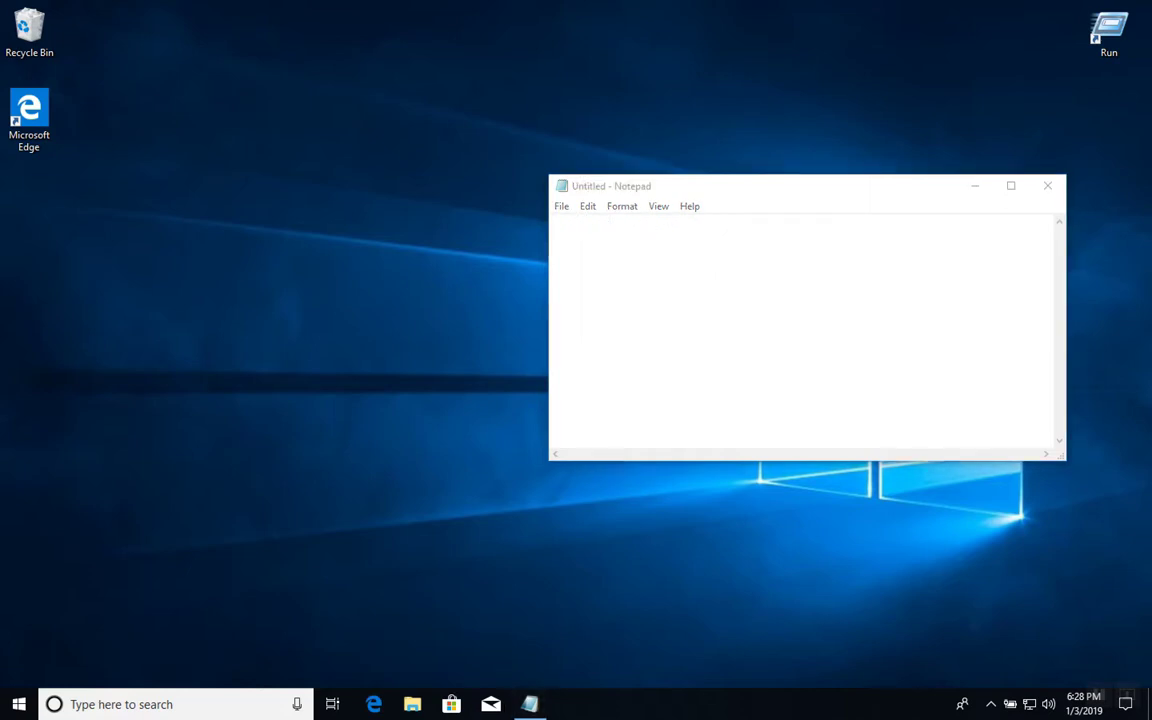
click(451, 704)
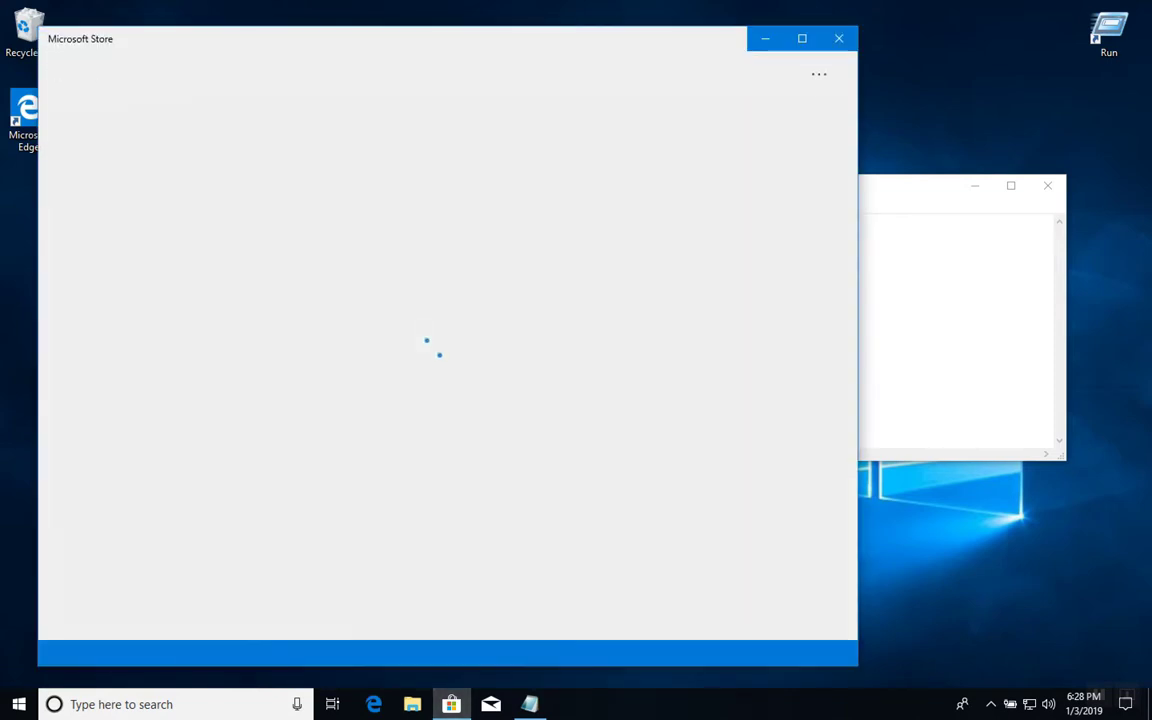
click(765, 38)
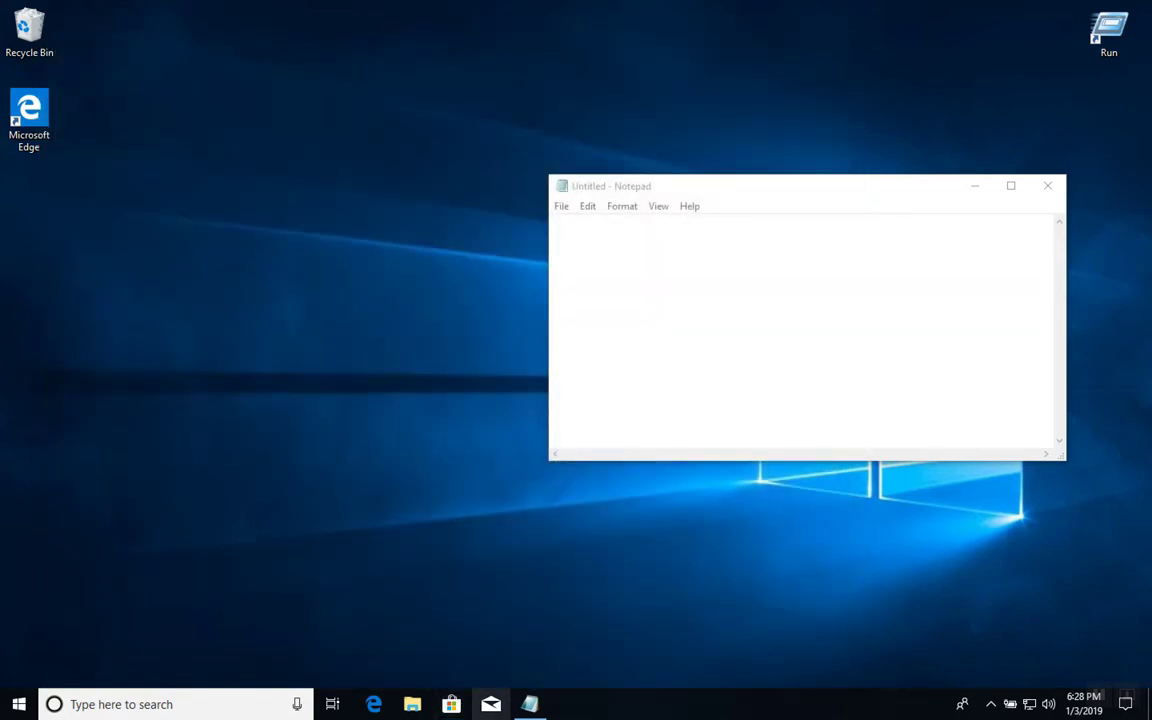
click(490, 704)
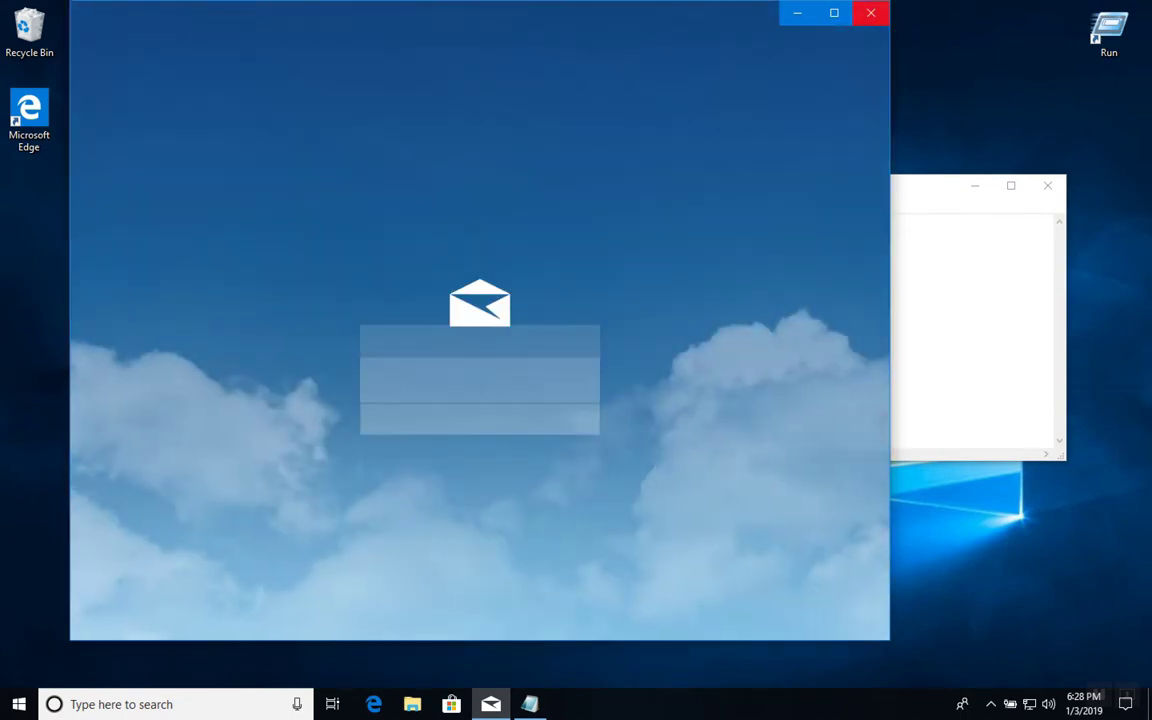
click(871, 12)
Write the remark "let's try deleting it one more time!" in the blank Notepad note.
text(let's try )
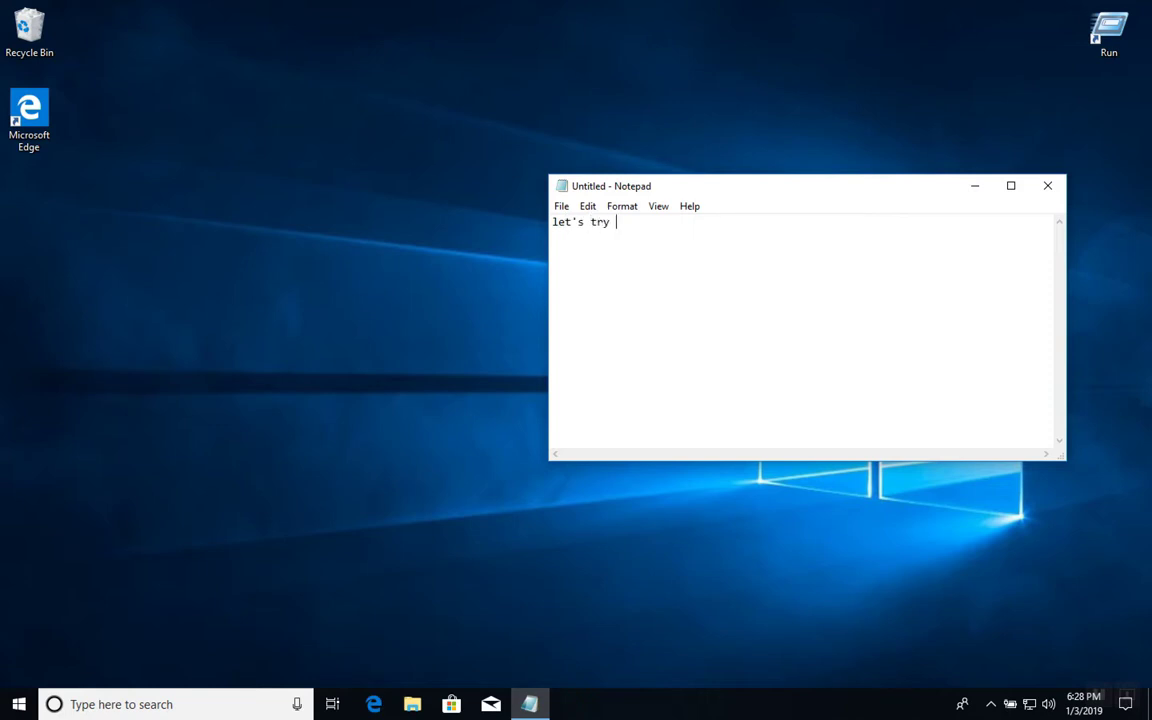
text(deleting it one more time!)
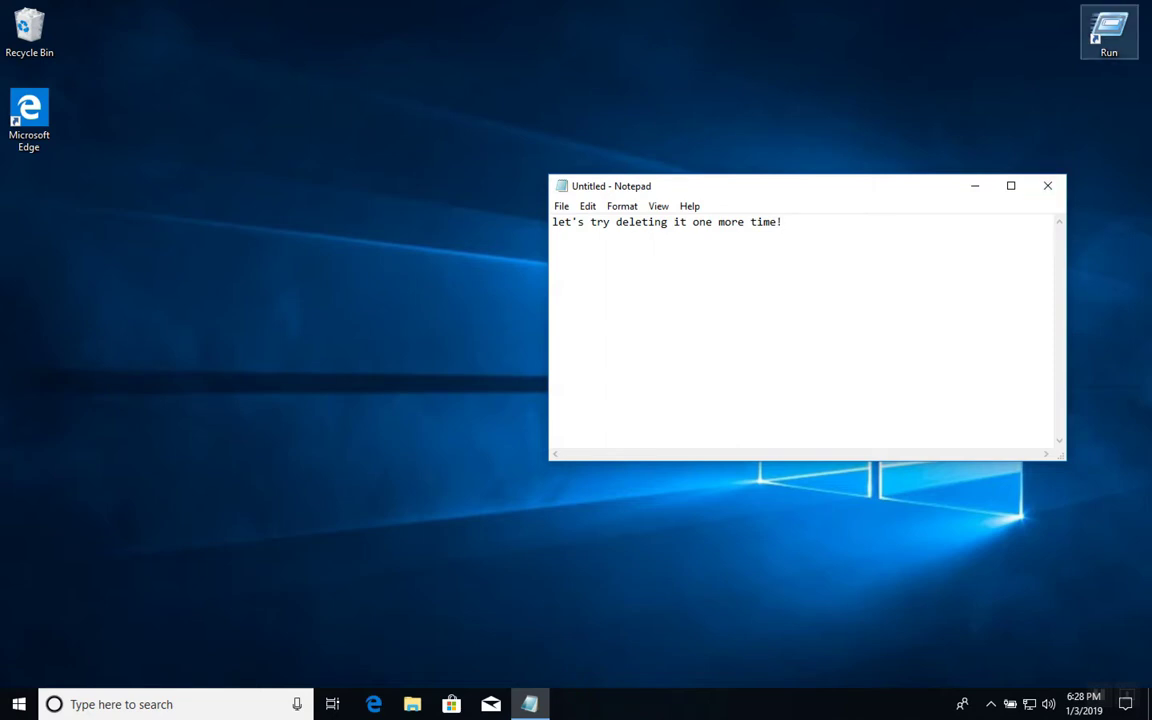
Open a Command Prompt by running "cmd" from the Run shortcut.
click(1109, 32)
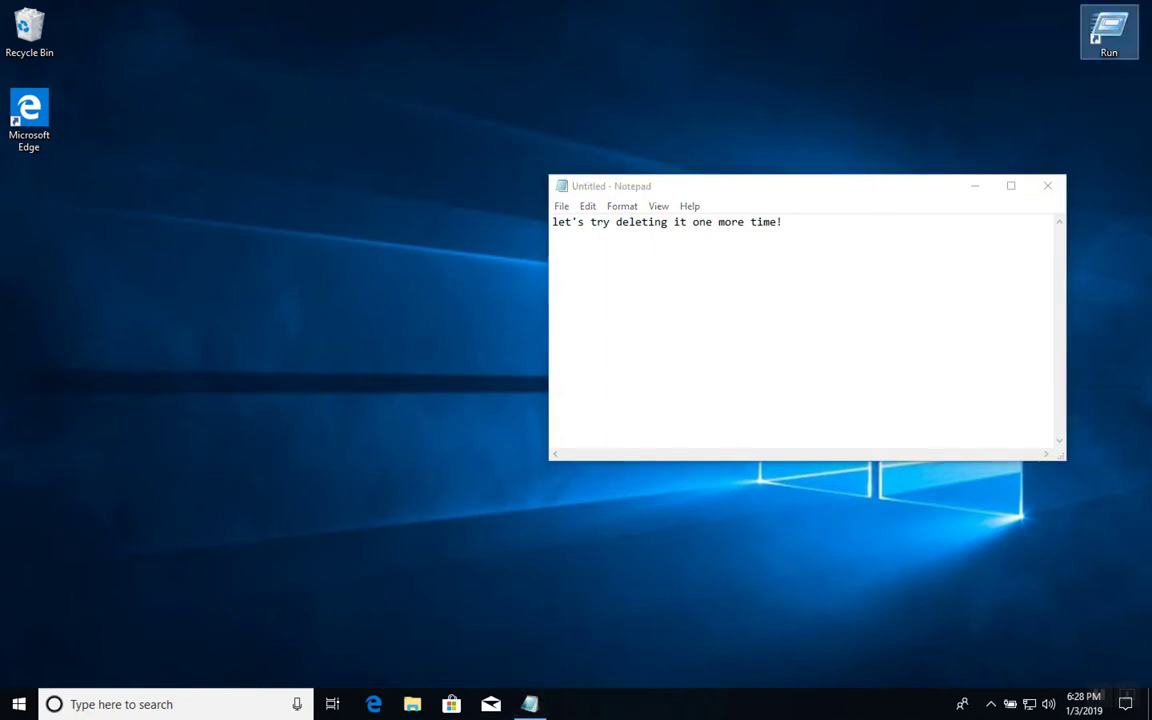
double_click(1109, 32)
text(cmd)
key(Return)
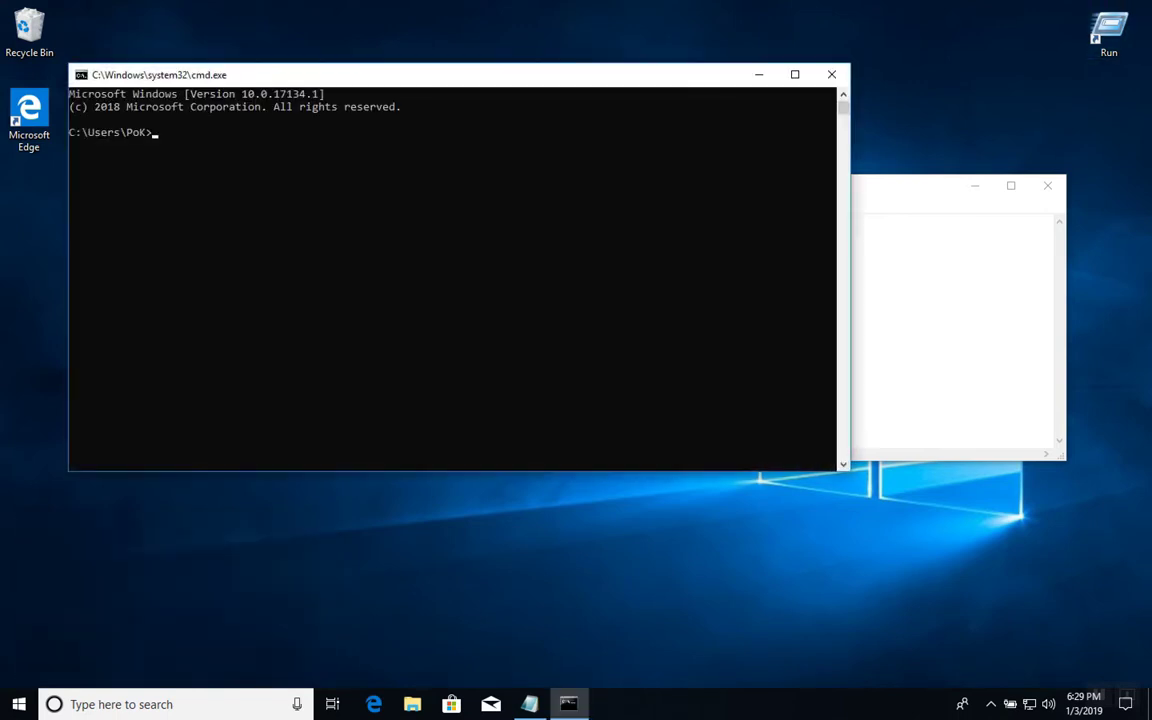
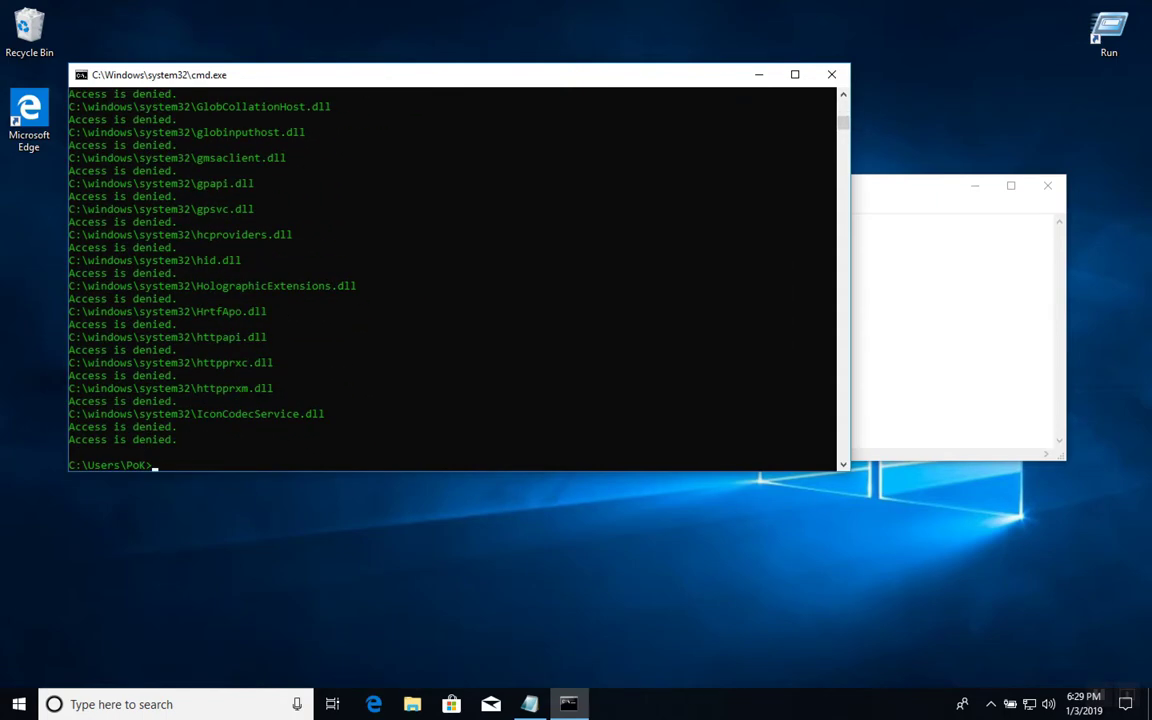
Enter a remark ending in "ENIED! Lol" at the prompt and close the Command Prompt.
text(ENIED! Lol)
click(832, 75)
Open File Explorer and search Quick access for "system32".
click(412, 704)
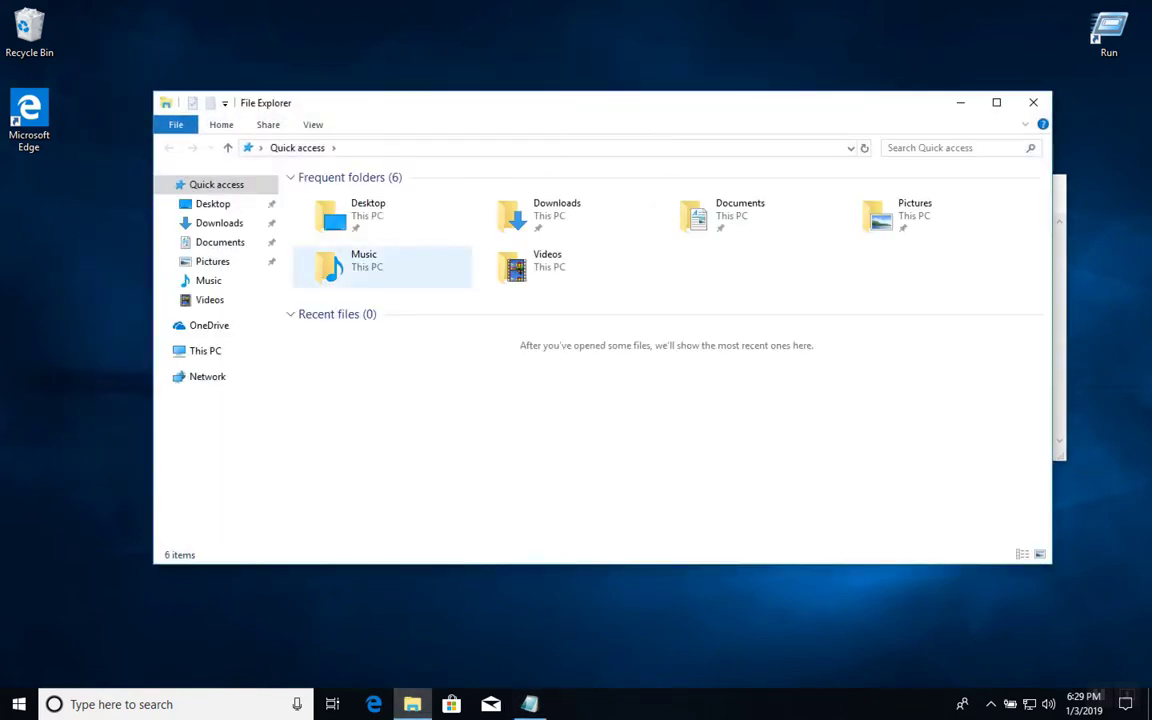
click(950, 148)
text(system32)
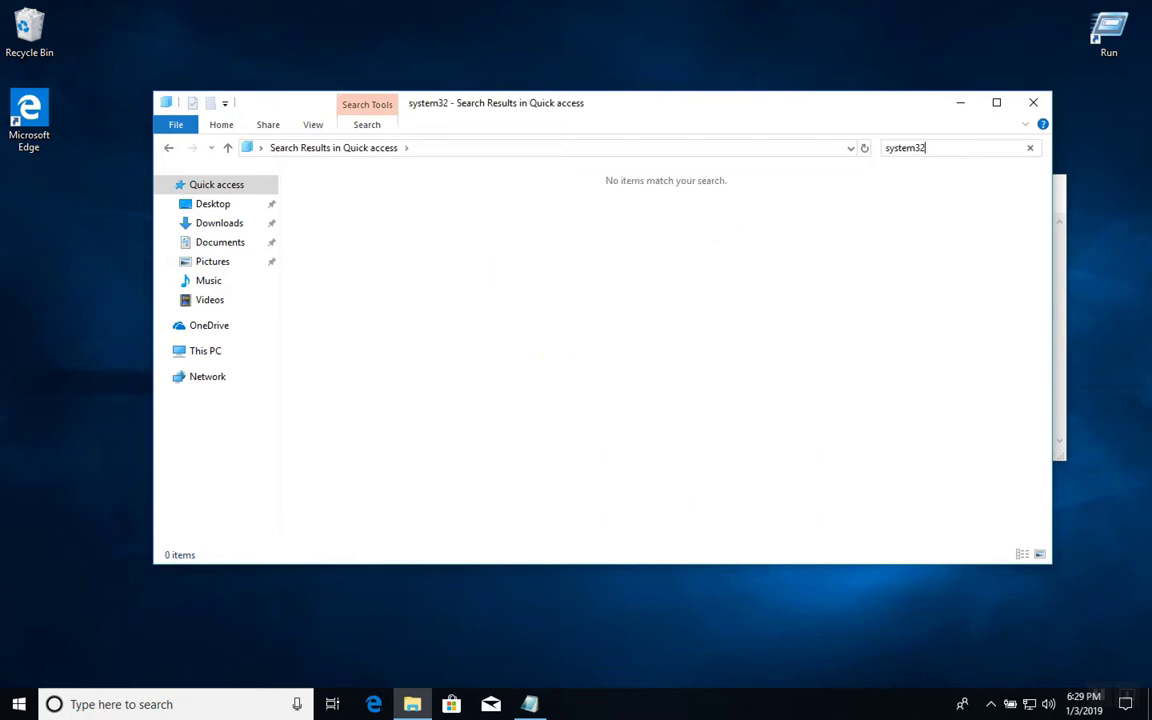
Search This PC for "system32" and open the System32 folder found in C:\Windows.
click(206, 351)
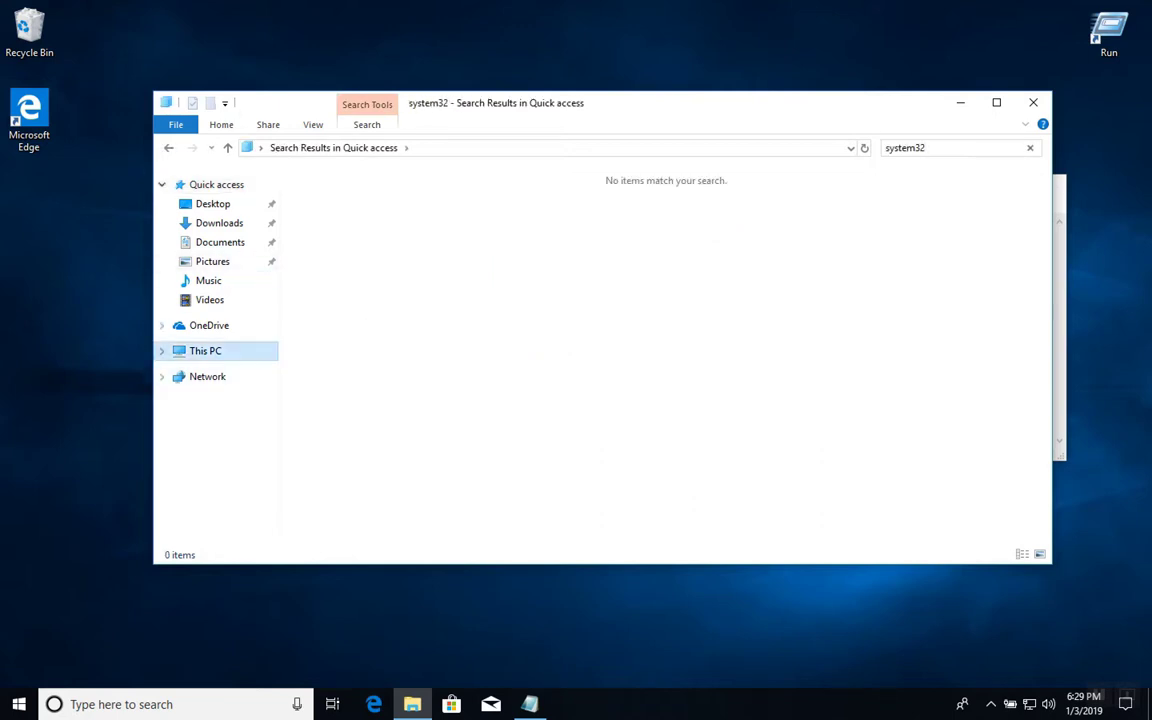
click(950, 148)
text(system32)
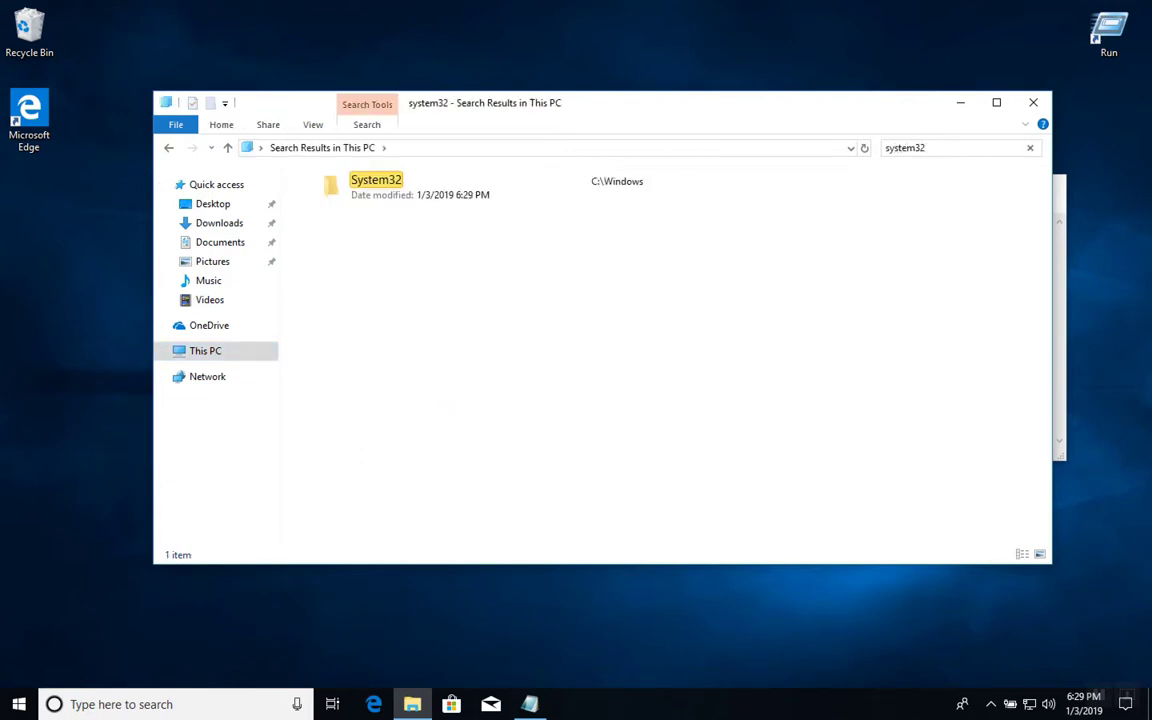
double_click(378, 178)
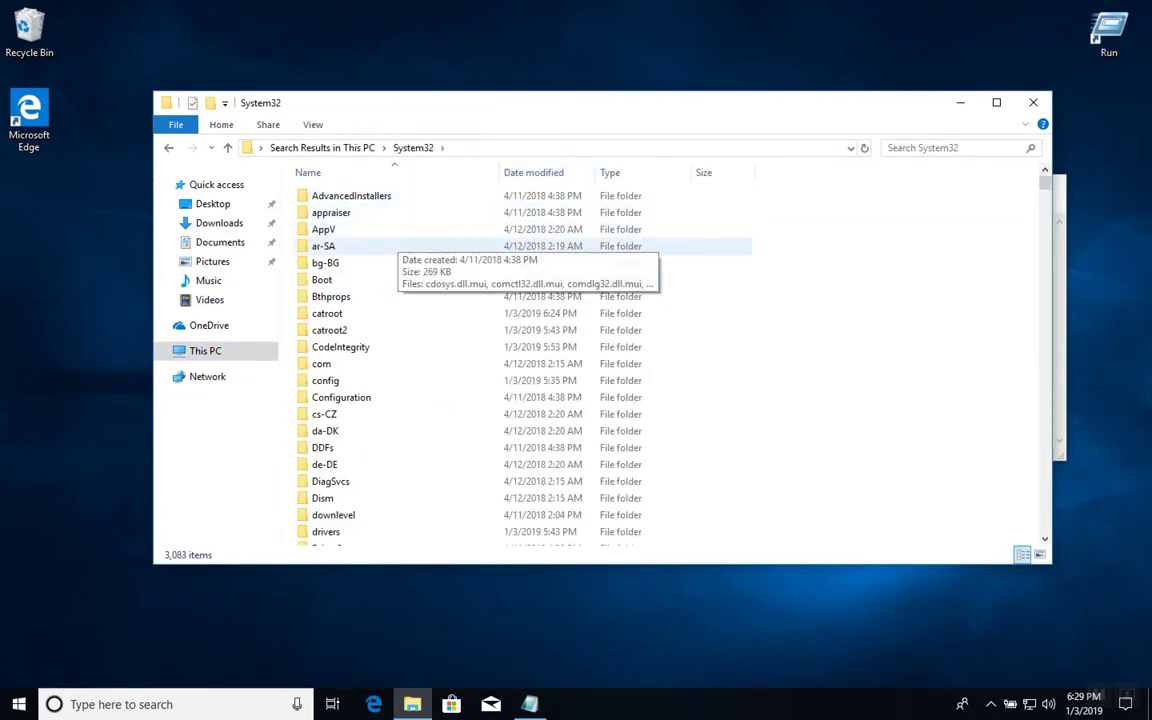
Examine the file list of the System32 folder, selecting a long run of items and clearing the selection.
drag(758, 195, 652, 552)
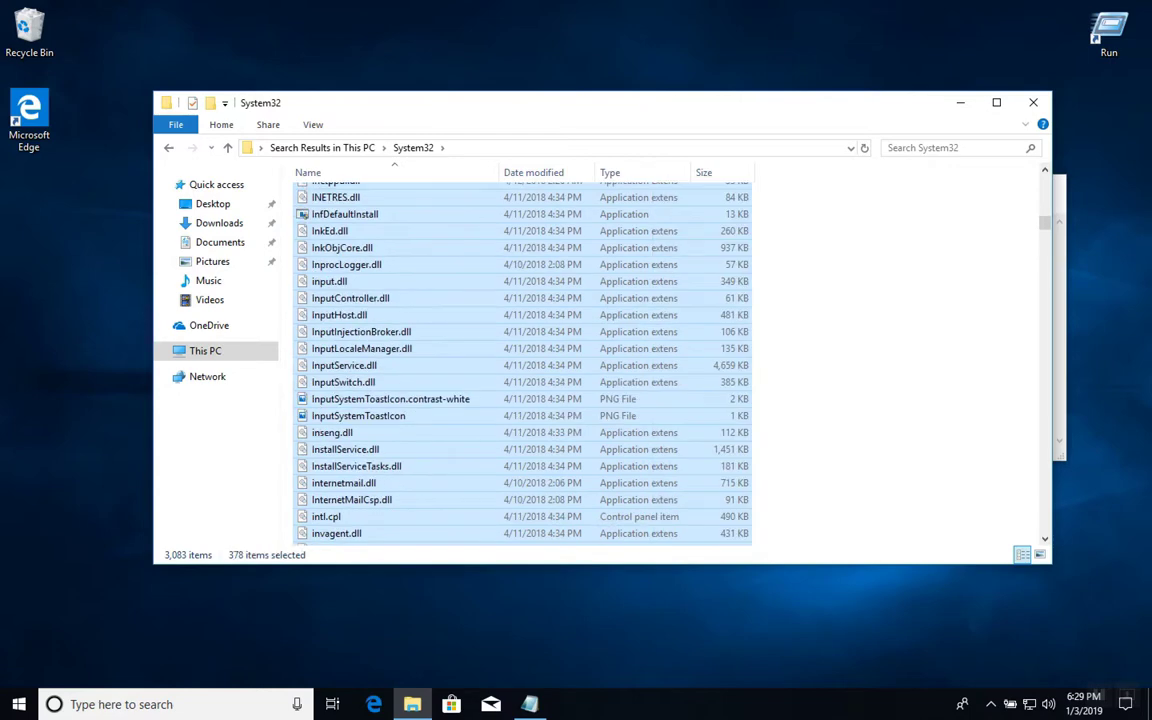
scroll(520, 418, down, 20)
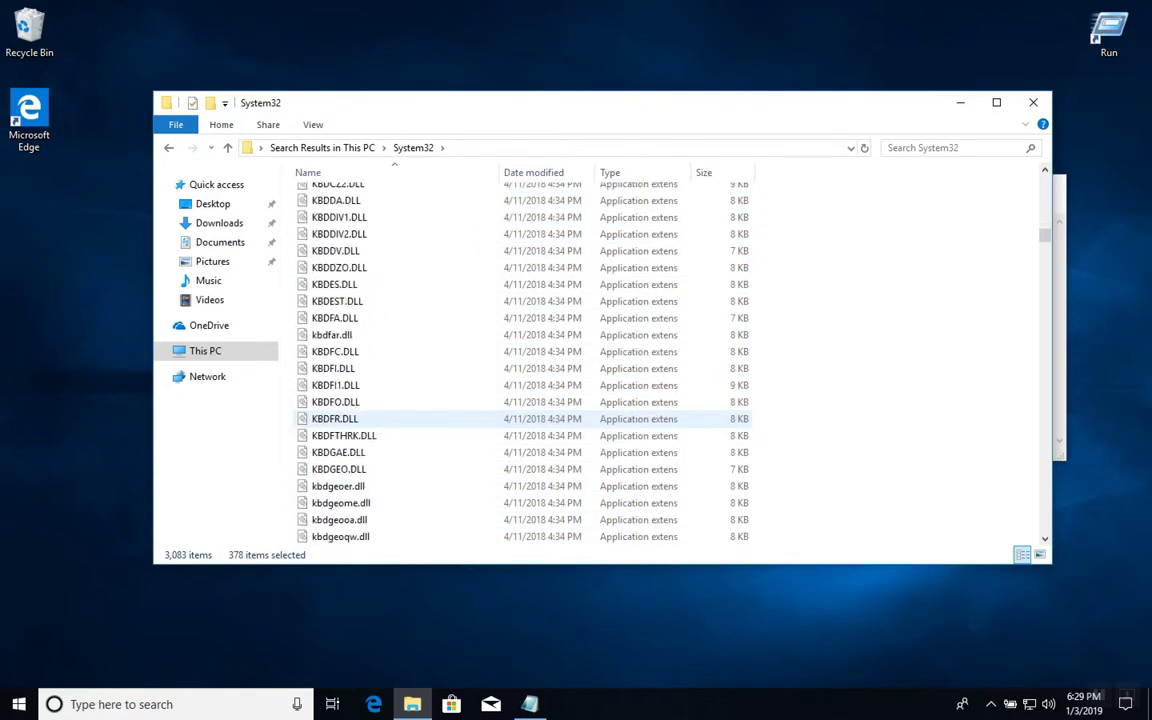
click(810, 410)
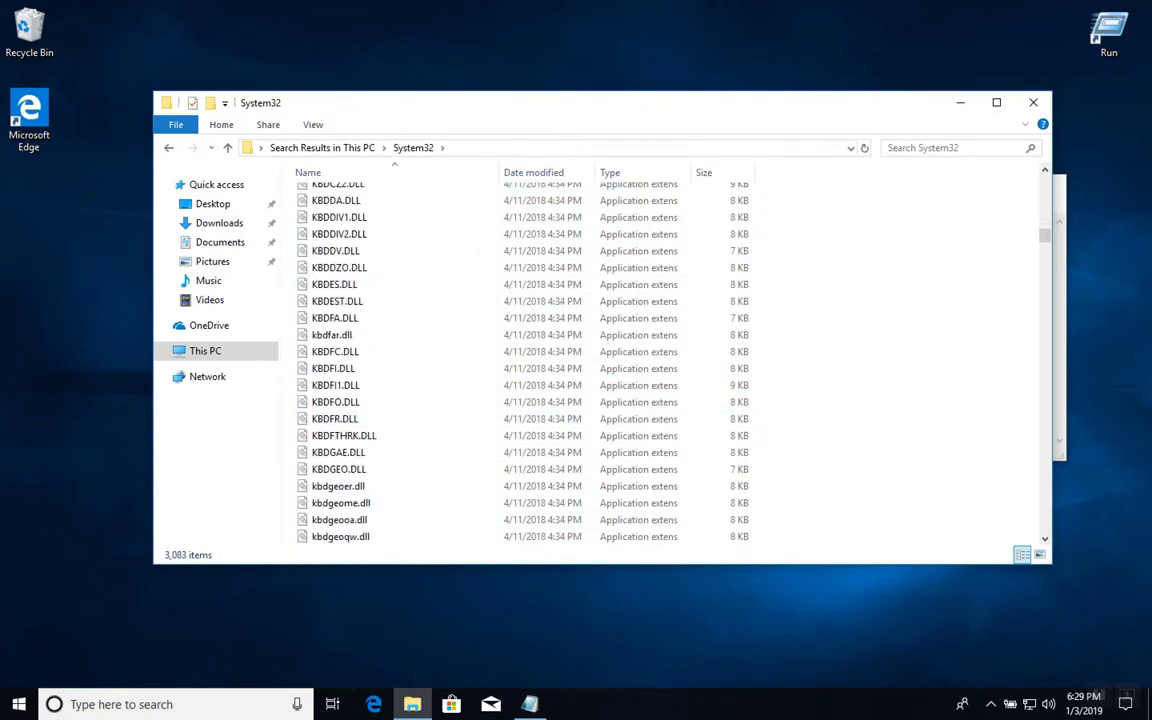
Add the lines "THEY ALL JUST APPEARED OUT OF NO WHERE" and "thats it im deleting C:" to the Notepad note.
click(530, 704)
key(Return)
key(Return)
text(THEY ALL JUST APPEARED OUT OF NO WHERE)
key(Return)
text(thats it im deleting C:)
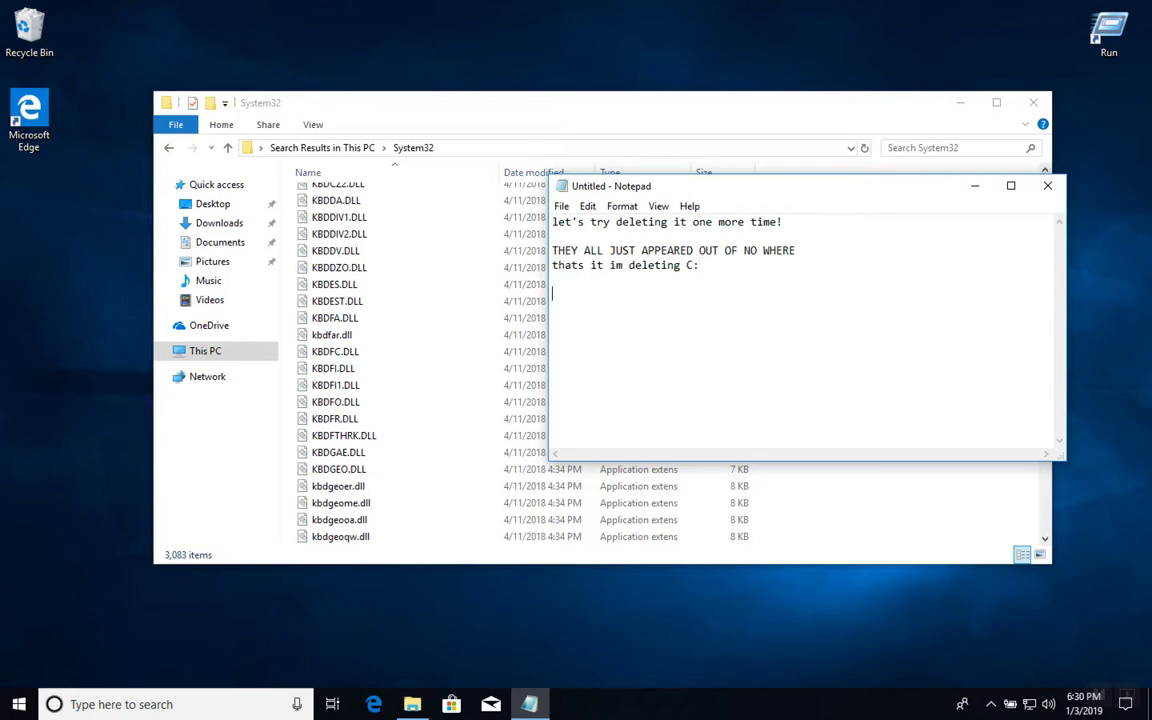
Return from the System32 folder to This PC and open the properties of Local Disk (C:).
click(480, 252)
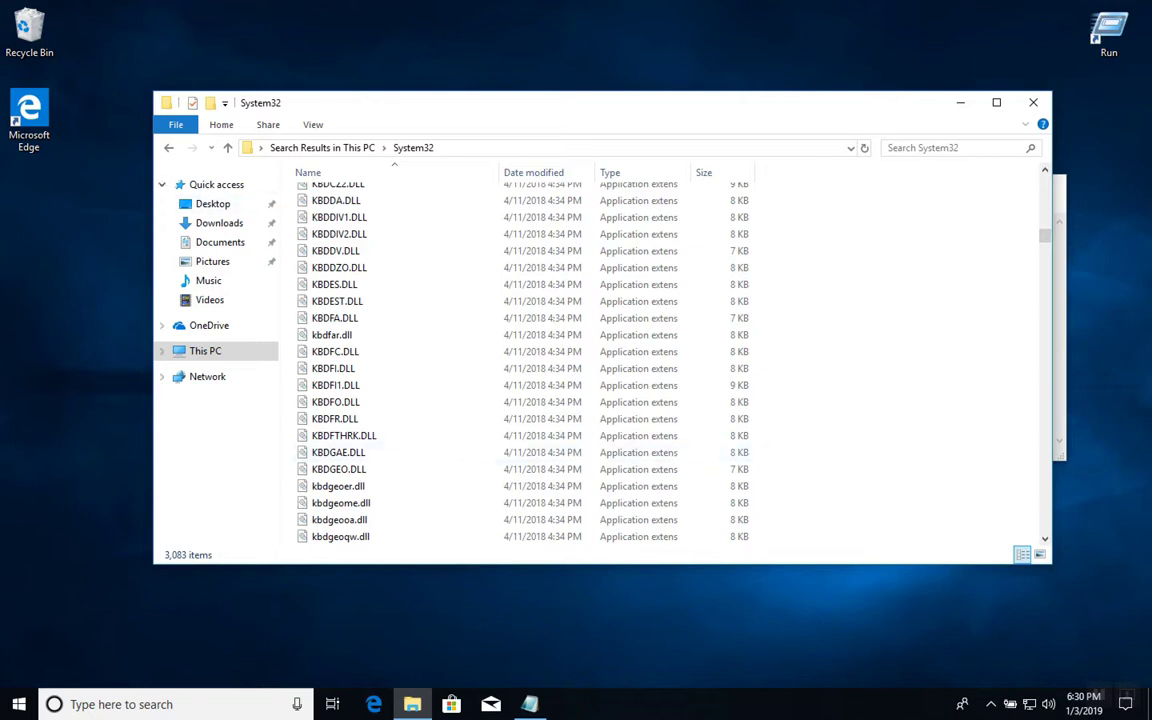
click(168, 148)
click(168, 148)
double_click(425, 377)
click(168, 147)
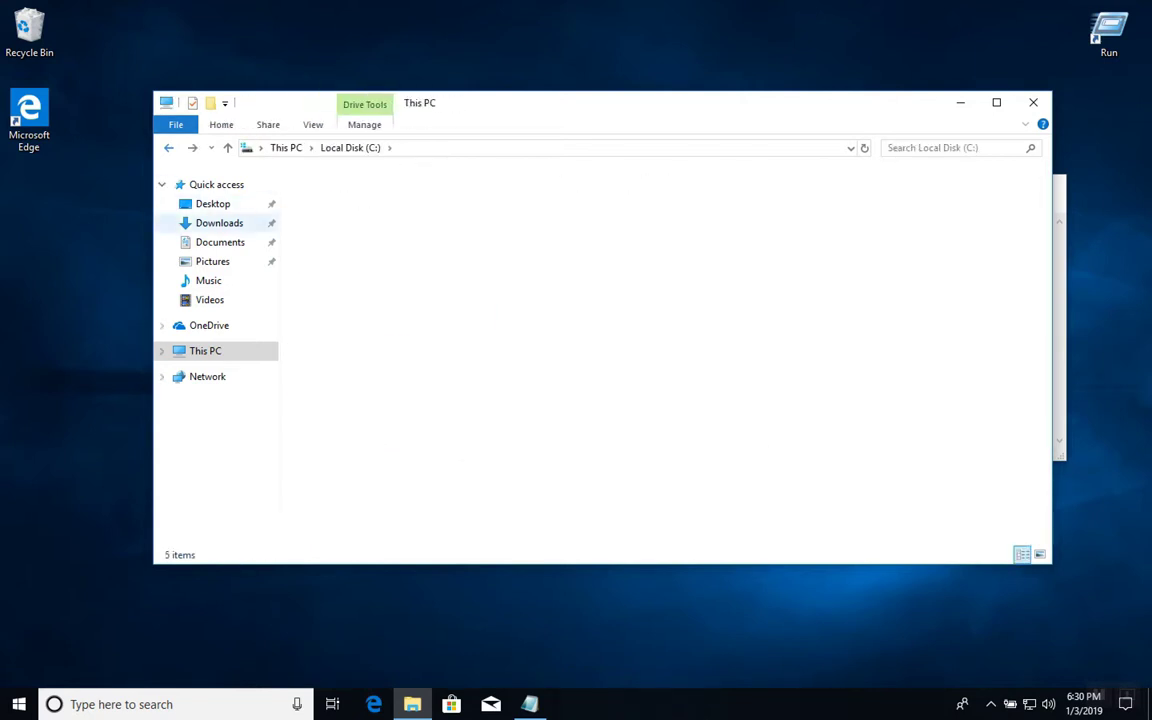
right_click(372, 388)
click(421, 638)
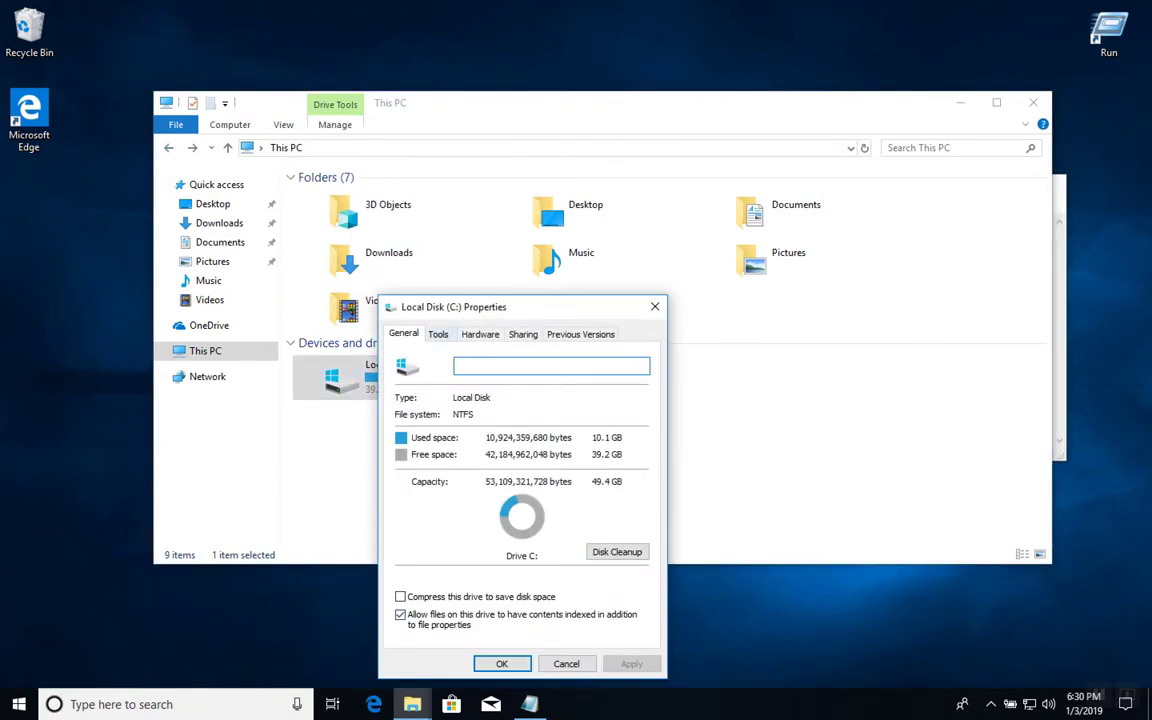
Examine the drive's general, tools, sharing and previous-versions settings, and close its properties.
click(438, 334)
click(523, 334)
click(480, 334)
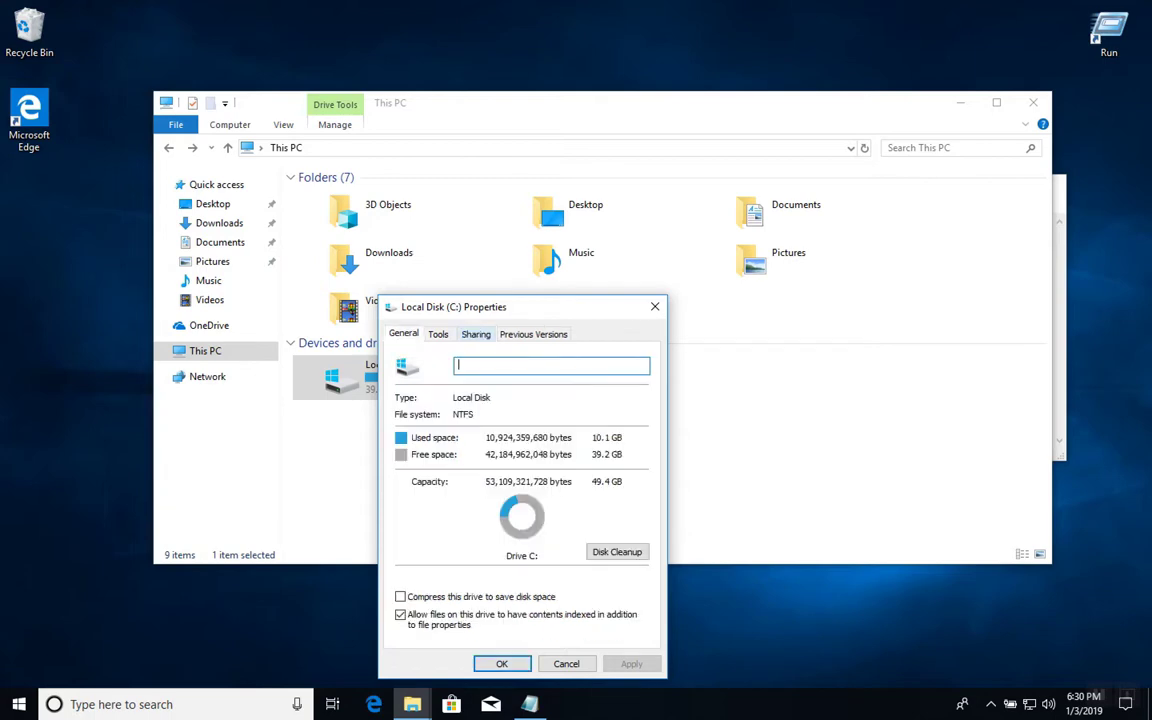
key(ctrl+Tab)
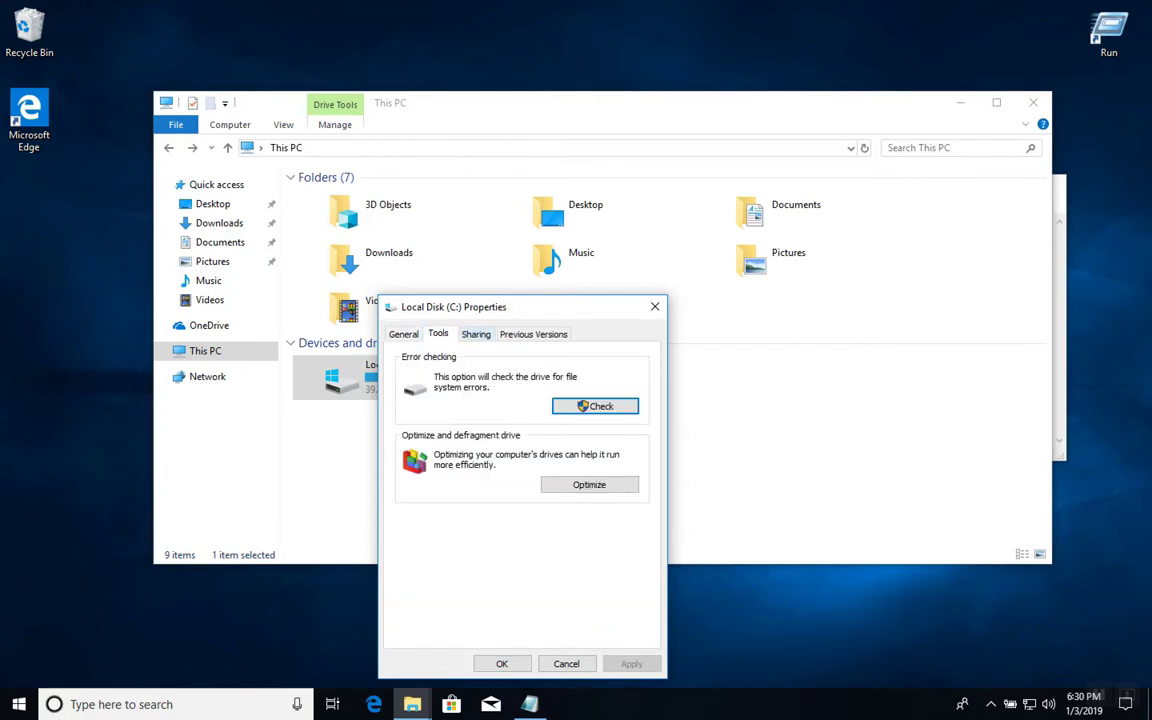
key(ctrl+Tab)
key(ctrl+Tab)
key(ctrl+Tab)
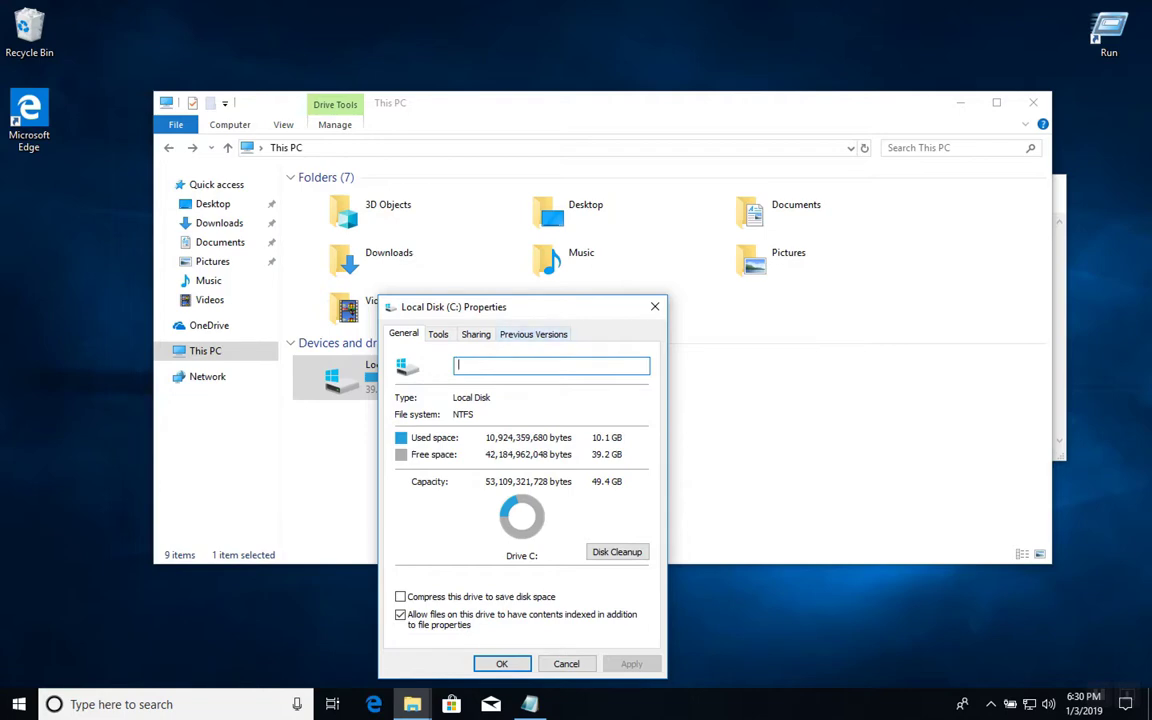
key(ctrl+Tab)
key(ctrl+Tab)
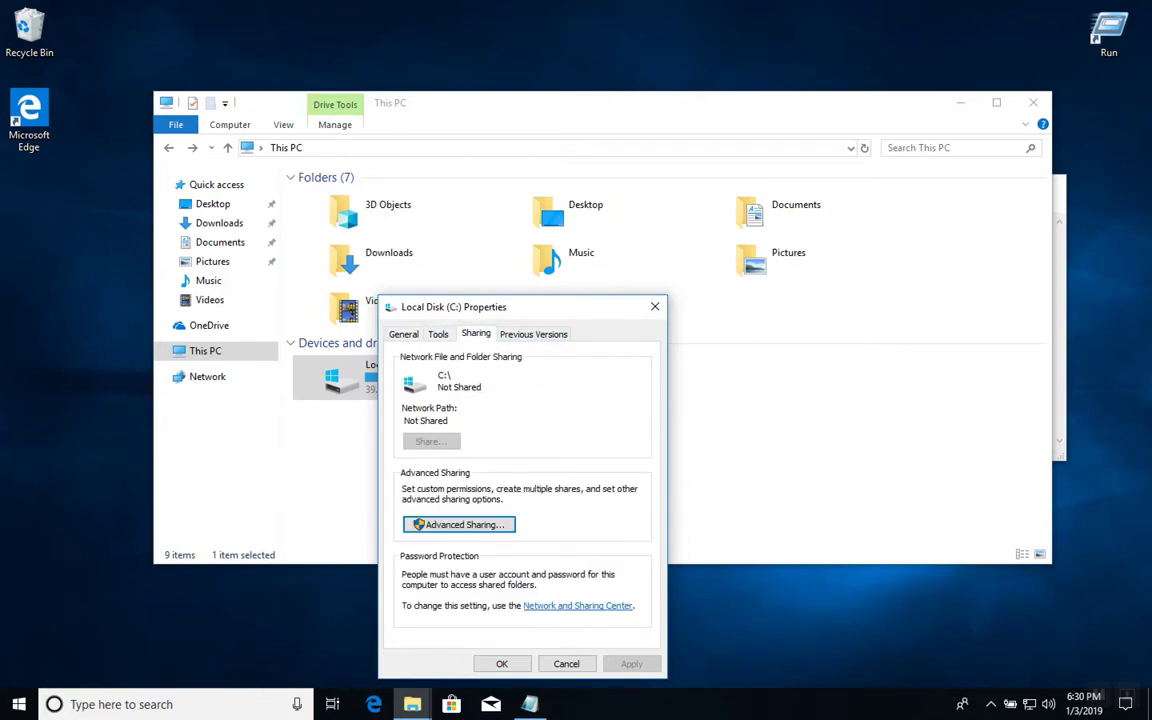
click(533, 334)
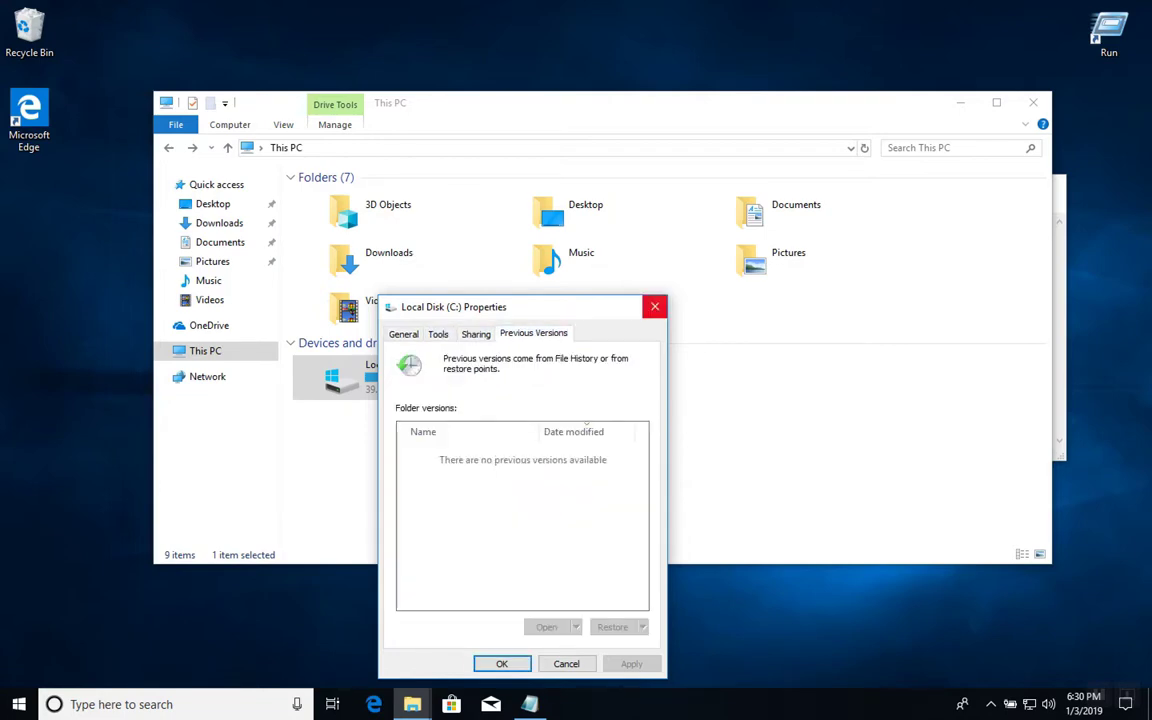
click(655, 307)
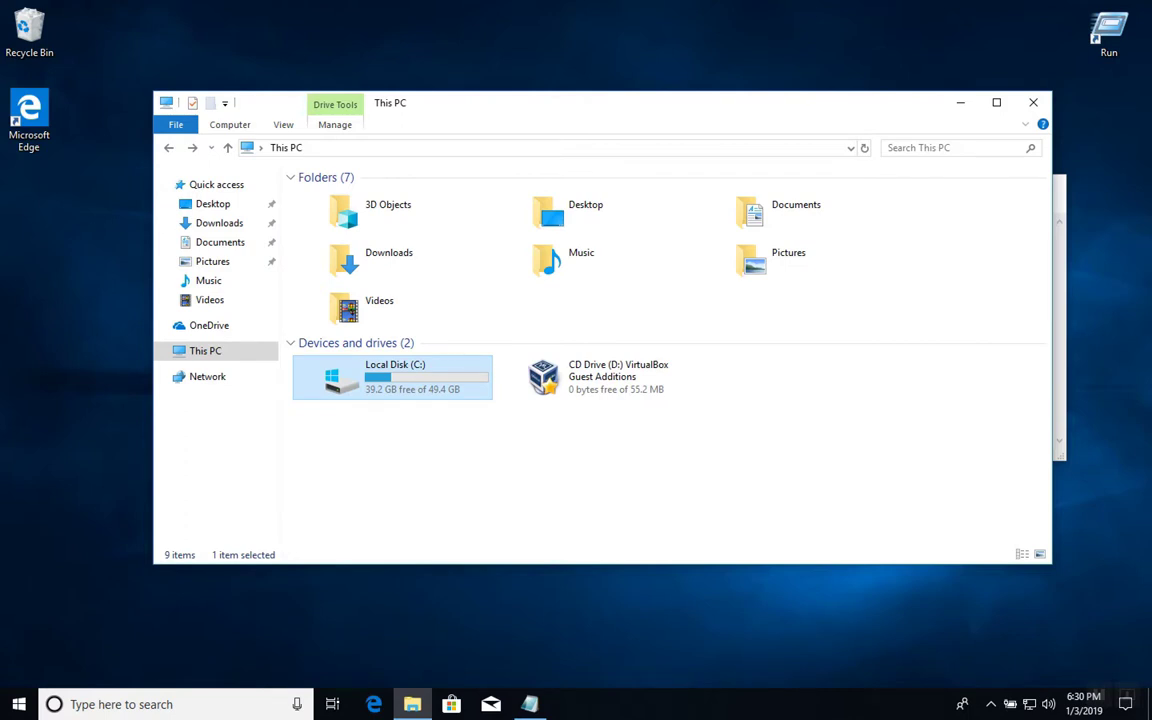
Open a Command Prompt by running "cmd" and try the "format" command in it.
double_click(1109, 32)
text(cmd)
key(Return)
text(forma)
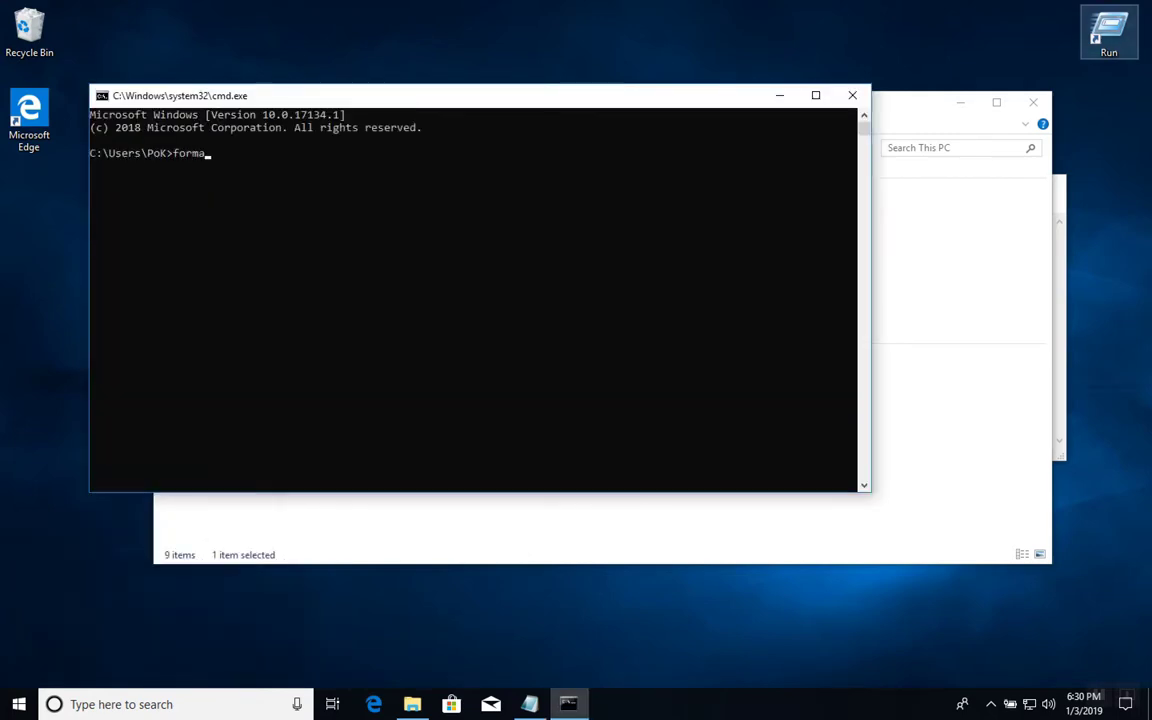
text(t)
key(Return)
Try the commands "for" and "cmds" in the Command Prompt.
text(f)
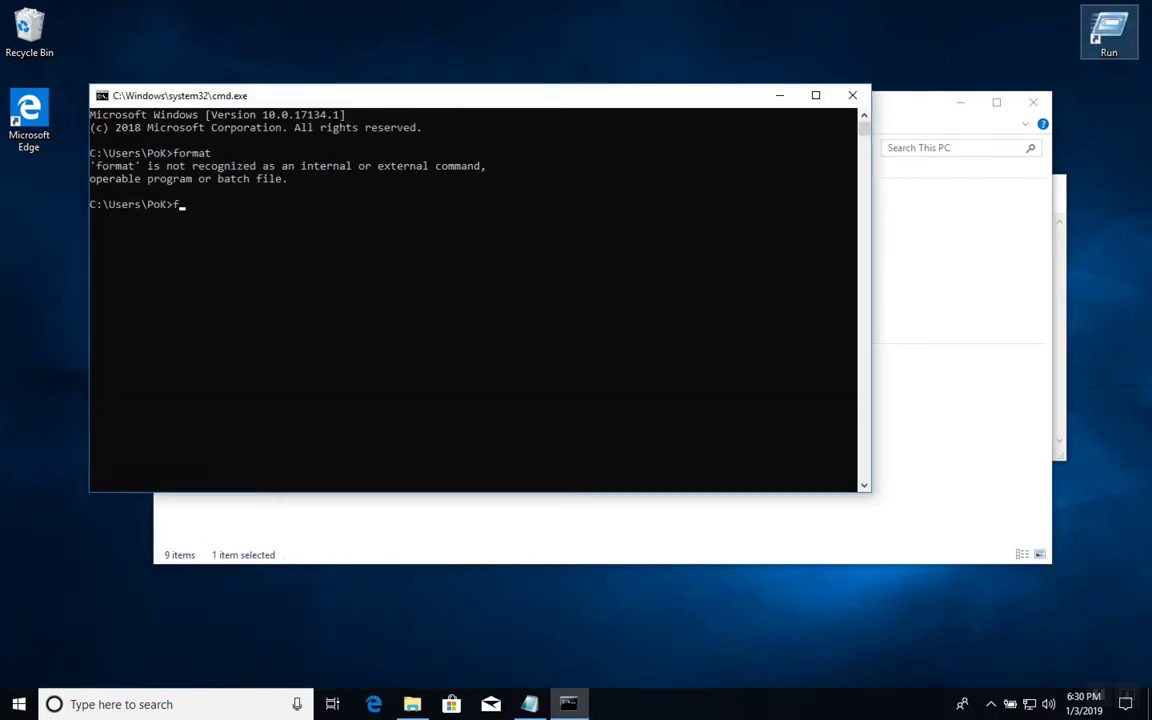
text(or)
key(Return)
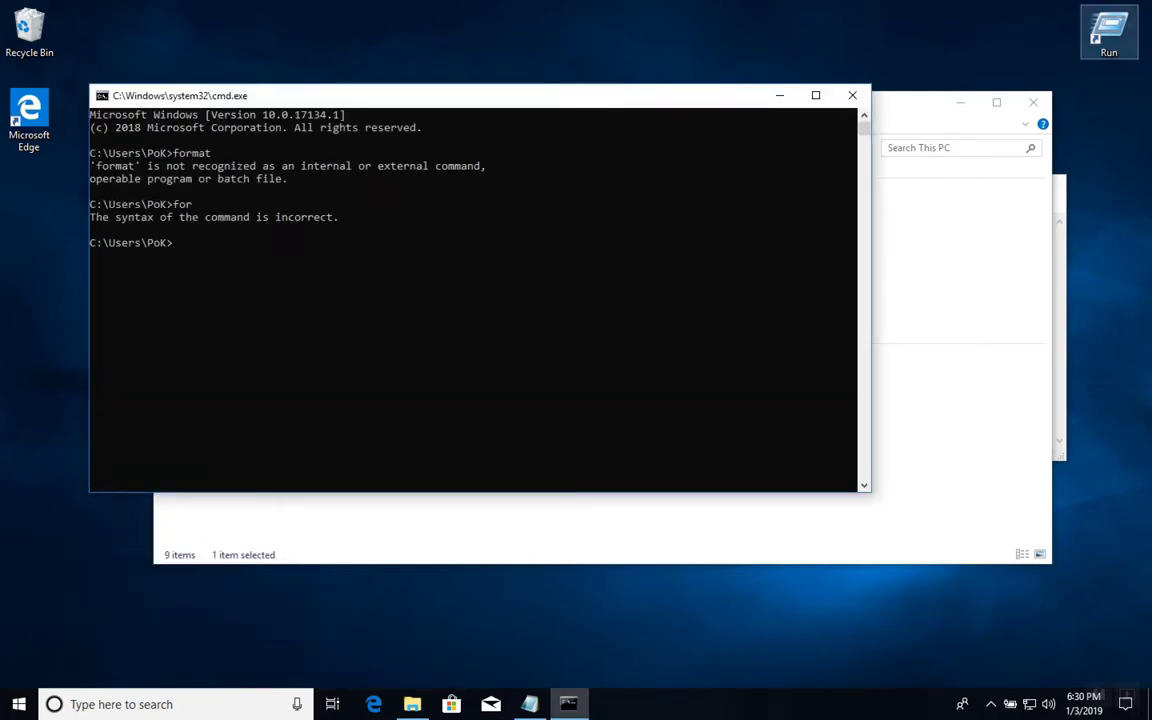
text(cmds)
key(Return)
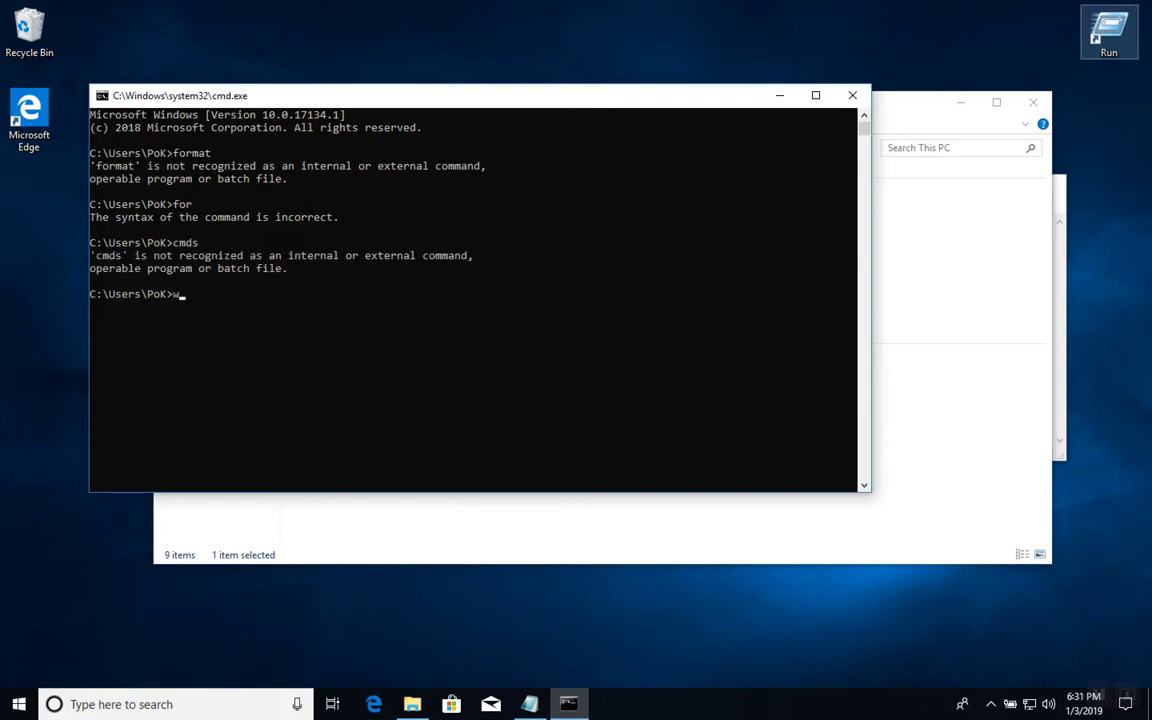
key(BackSpace)
key(BackSpace)
key(BackSpace)
text(whats the command for the list of cmds)
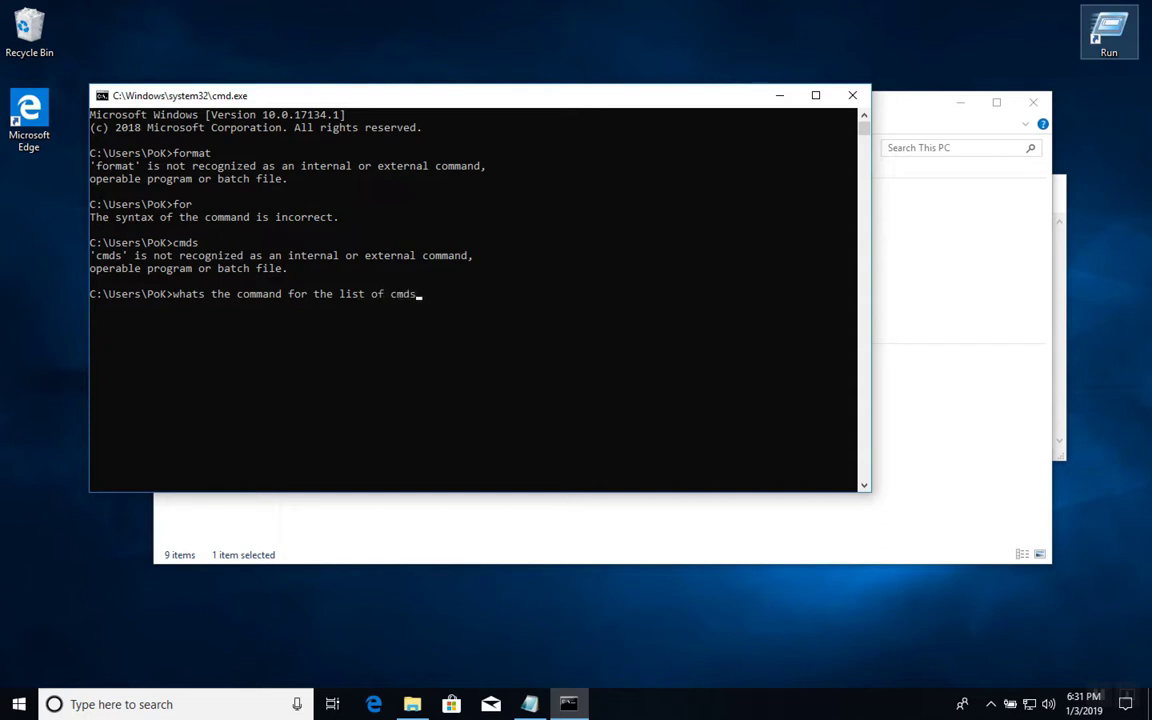
key(BackSpace)
key(BackSpace)
key(BackSpace)
key(BackSpace)
key(BackSpace)
key(BackSpace)
key(BackSpace)
key(BackSpace)
key(BackSpace)
key(BackSpace)
key(BackSpace)
key(BackSpace)
key(BackSpace)
key(BackSpace)
key(BackSpace)
key(BackSpace)
key(BackSpace)
key(BackSpace)
key(BackSpace)
key(BackSpace)
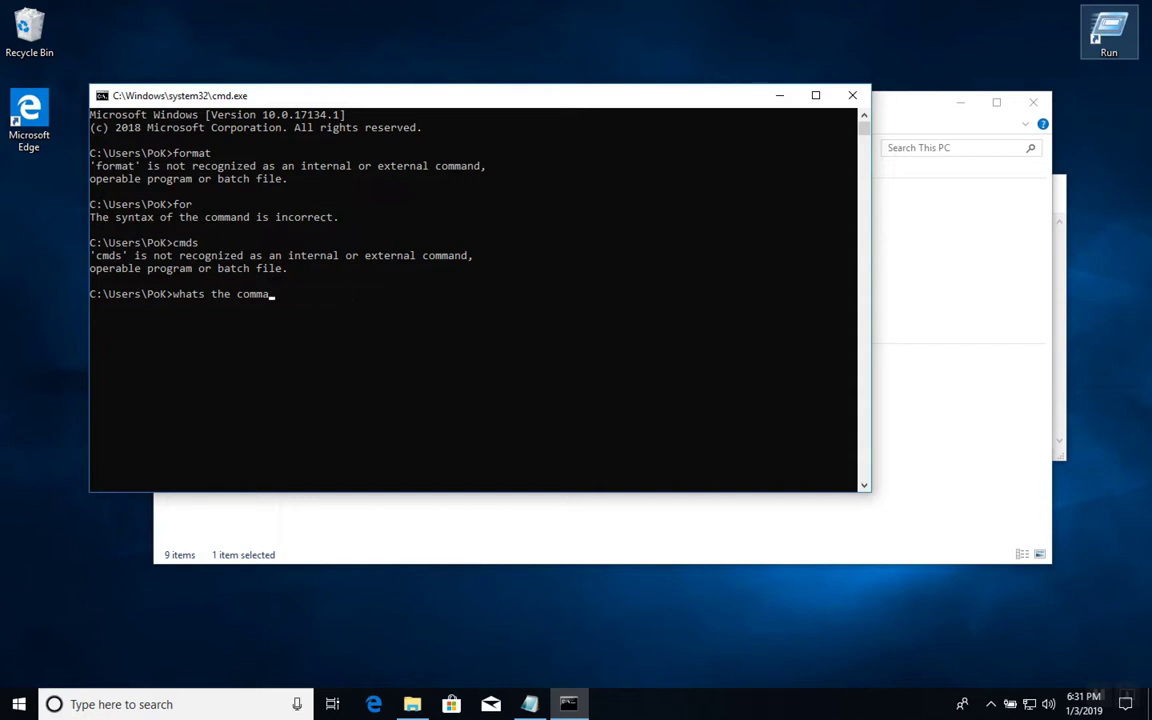
Start a nested session with "cmd" and try the command "for C:" in it.
text(cmd)
key(Return)
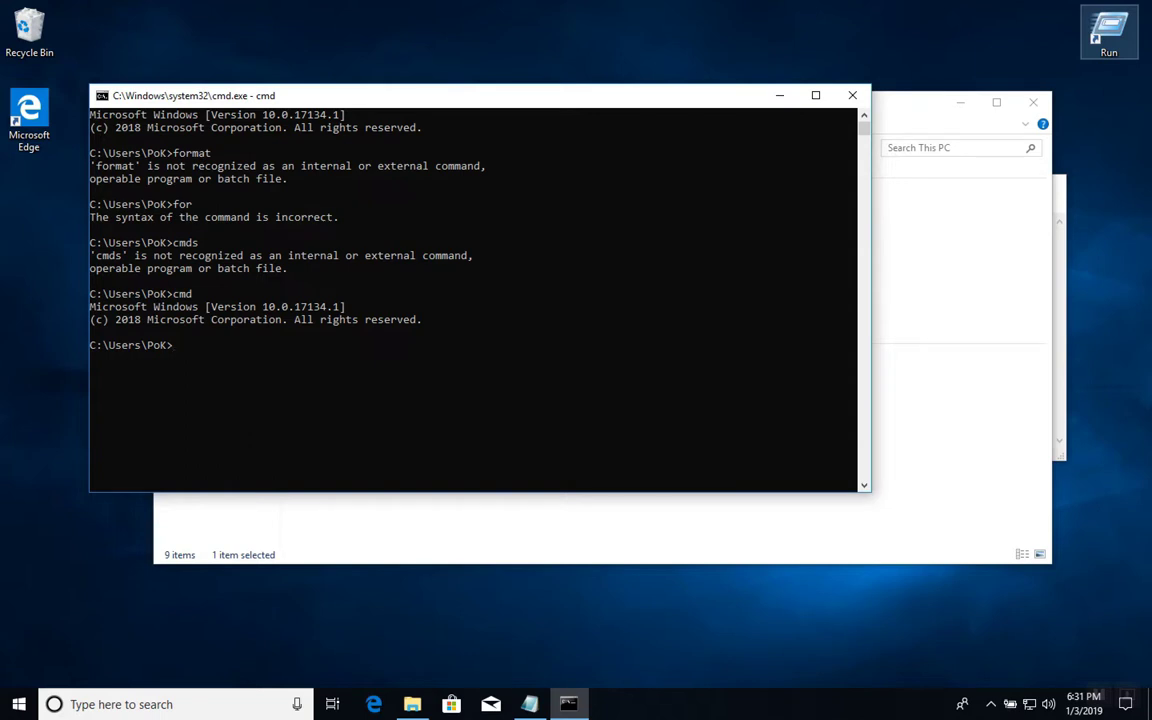
key(BackSpace)
text(for C:)
key(Return)
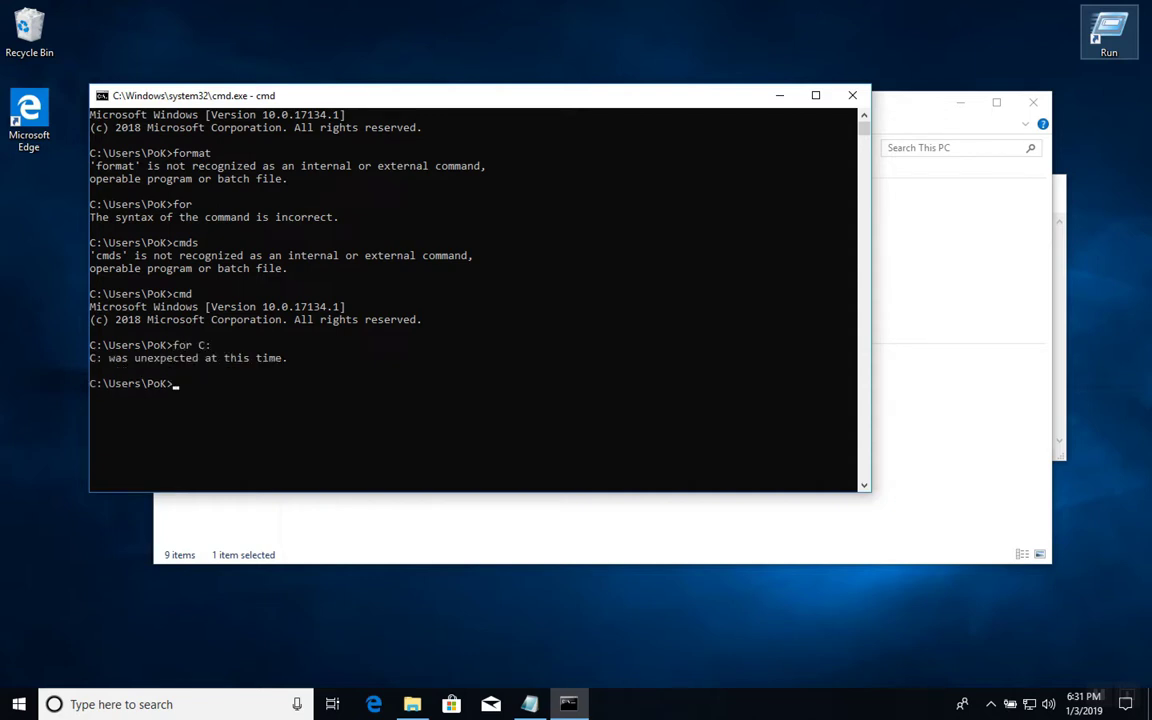
Try the commands "for hey", "for System32 for deletion" and "for System32-for-deletion".
text(LOL)
key(BackSpace)
key(BackSpace)
text(for hey)
key(Return)
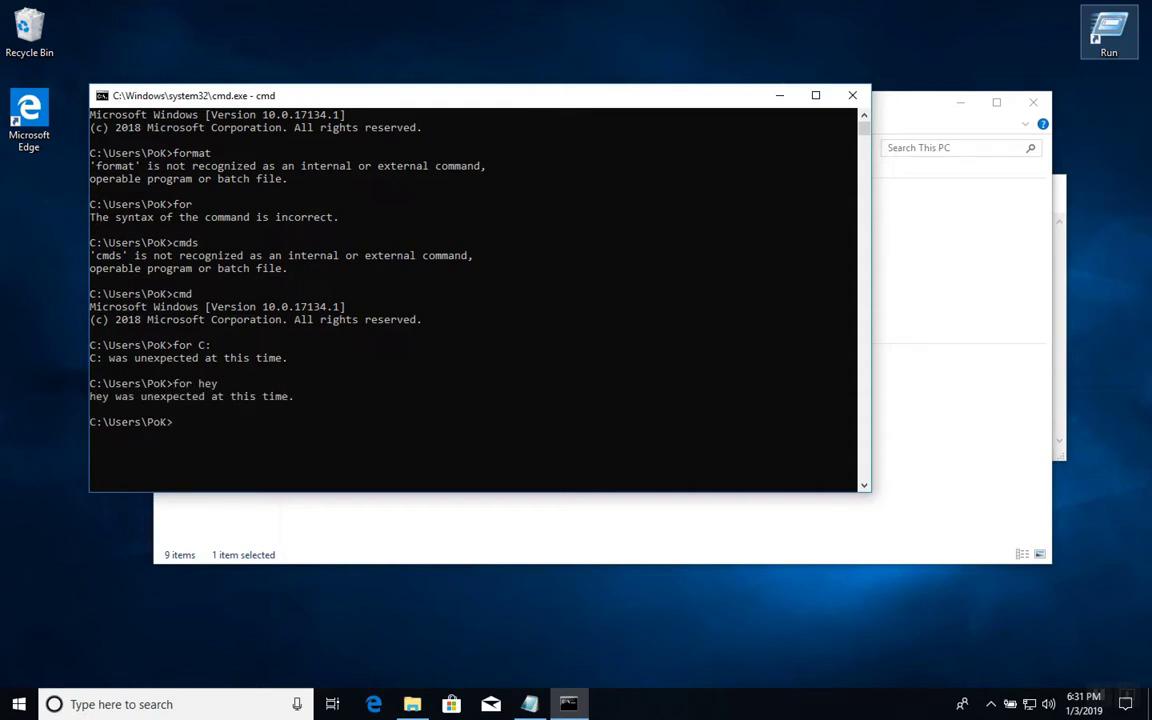
text(for System32 for deletion)
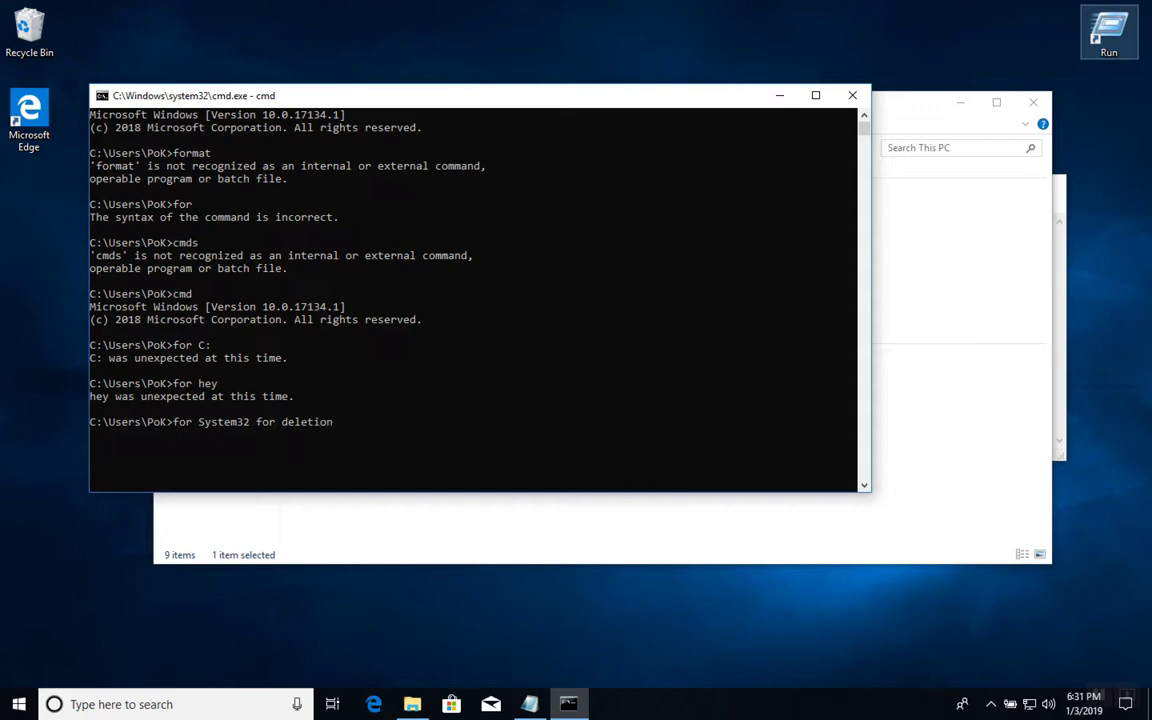
key(Return)
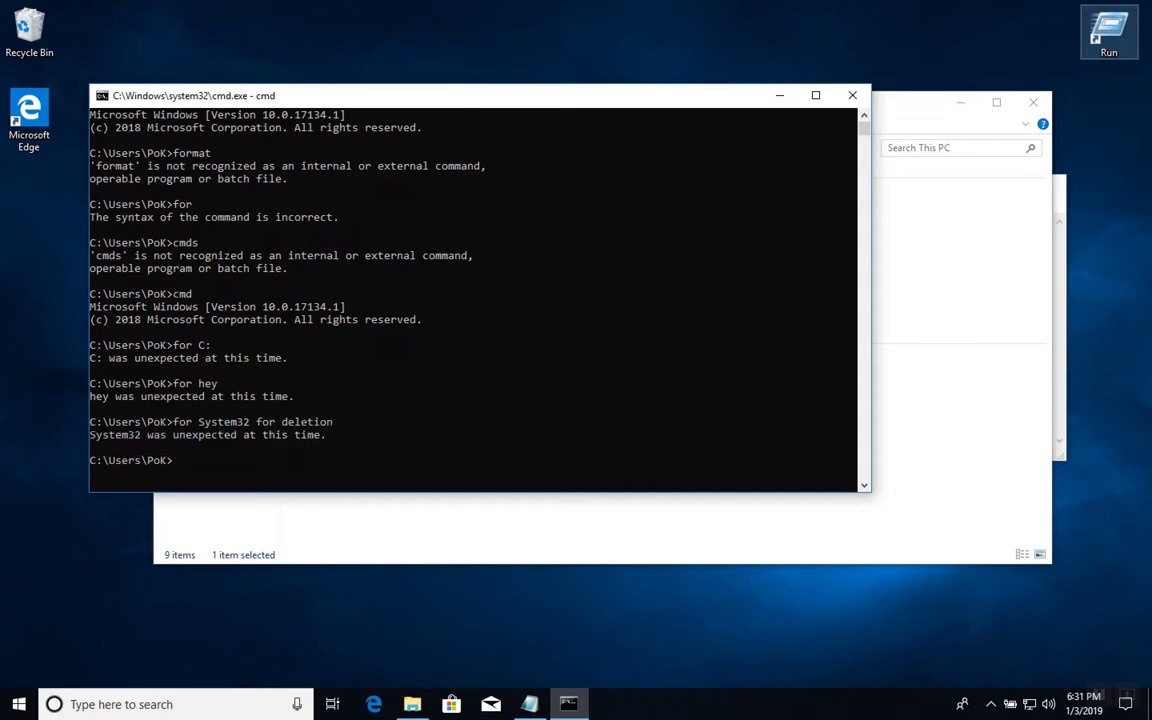
text(for System32-for-deletion)
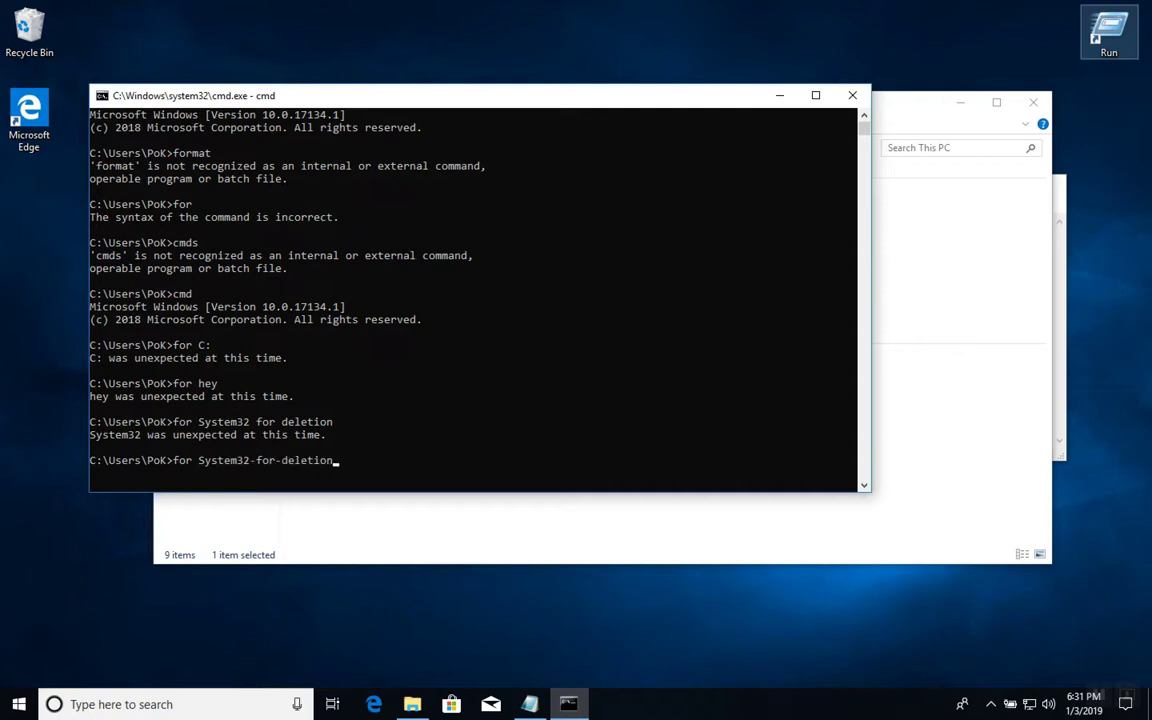
key(Return)
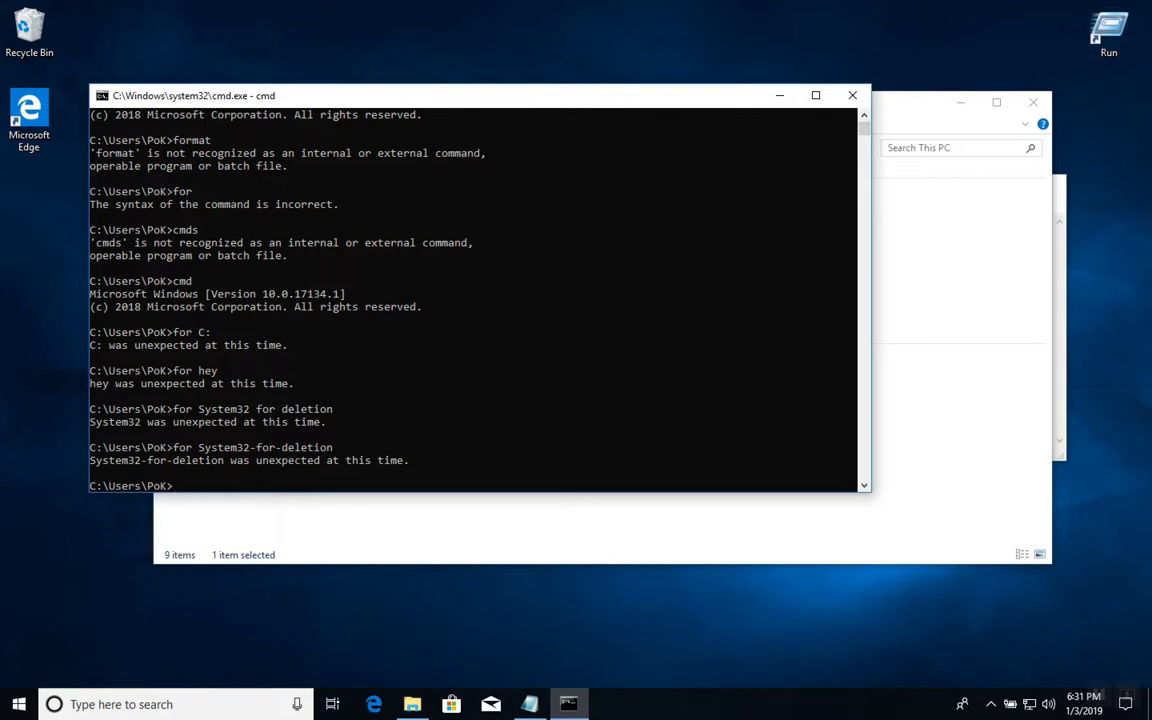
text(O)
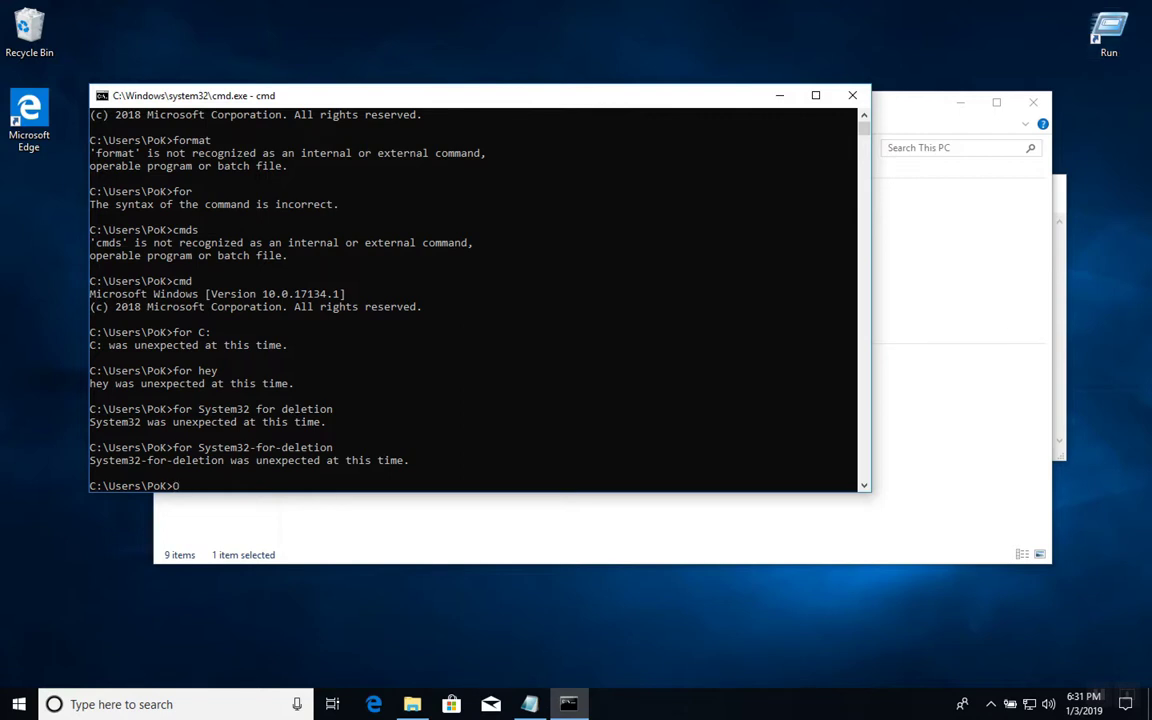
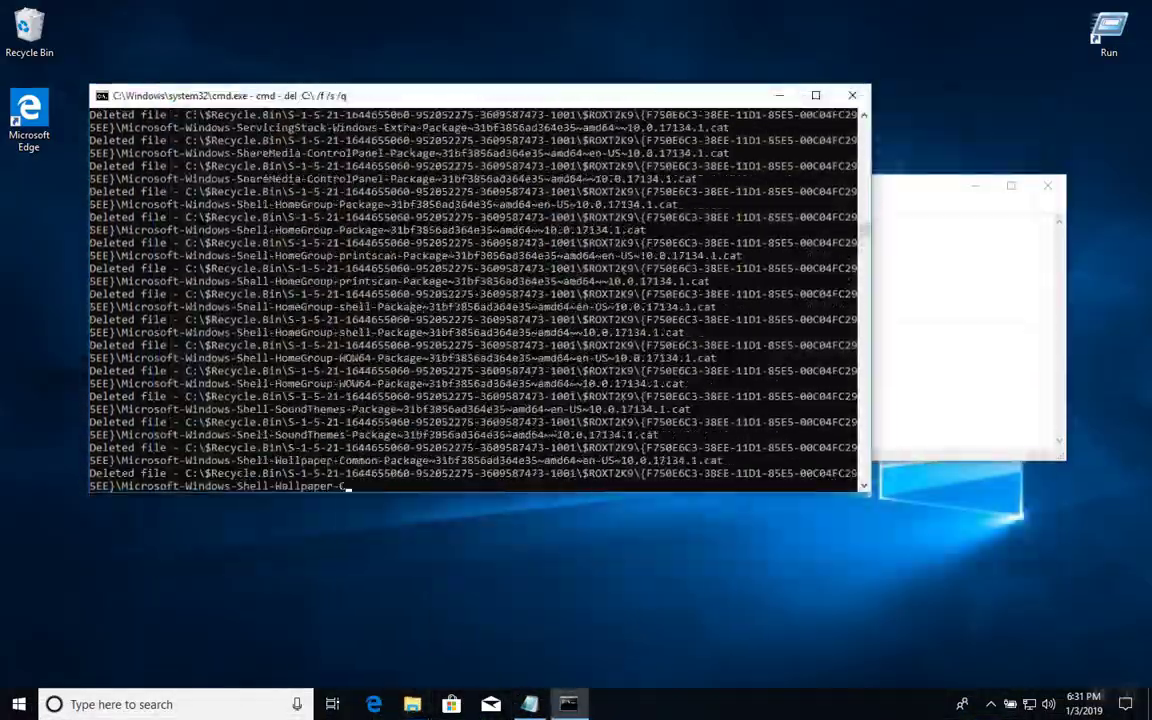
Add the line "THIS WILL DEFENITLY WORK" to the Notepad note and open two File Explorer windows.
key(alt+Tab)
text(THIS WILL DEFENITLY WORK)
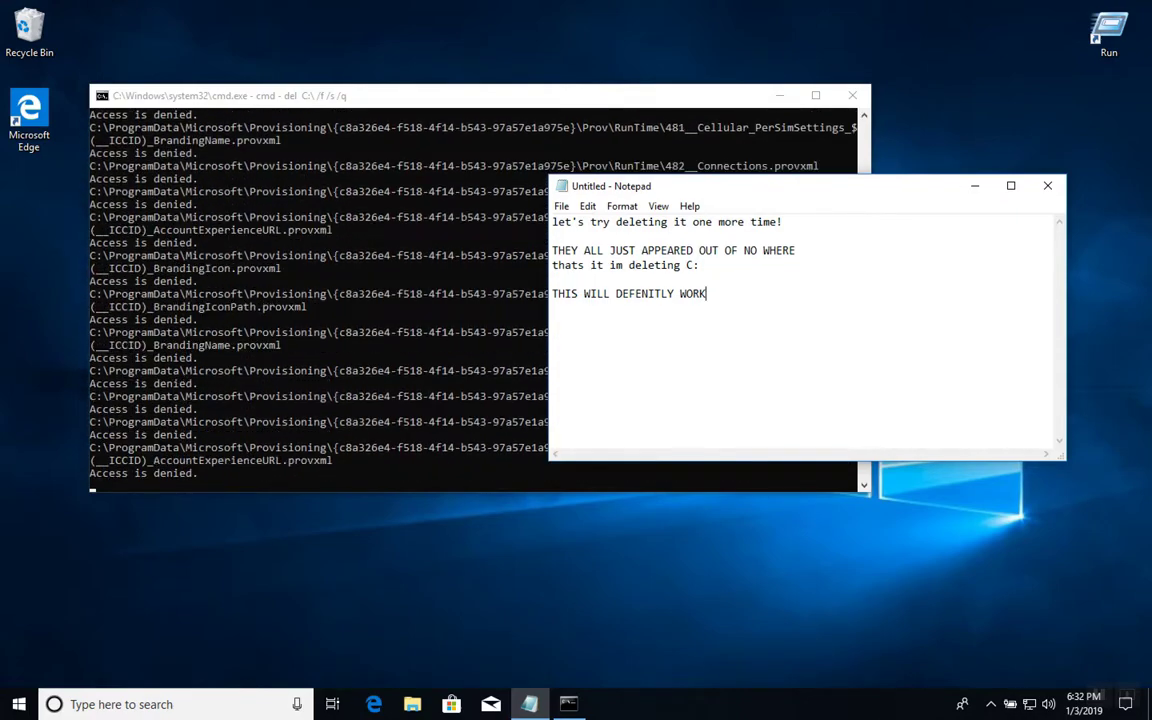
key(super+e)
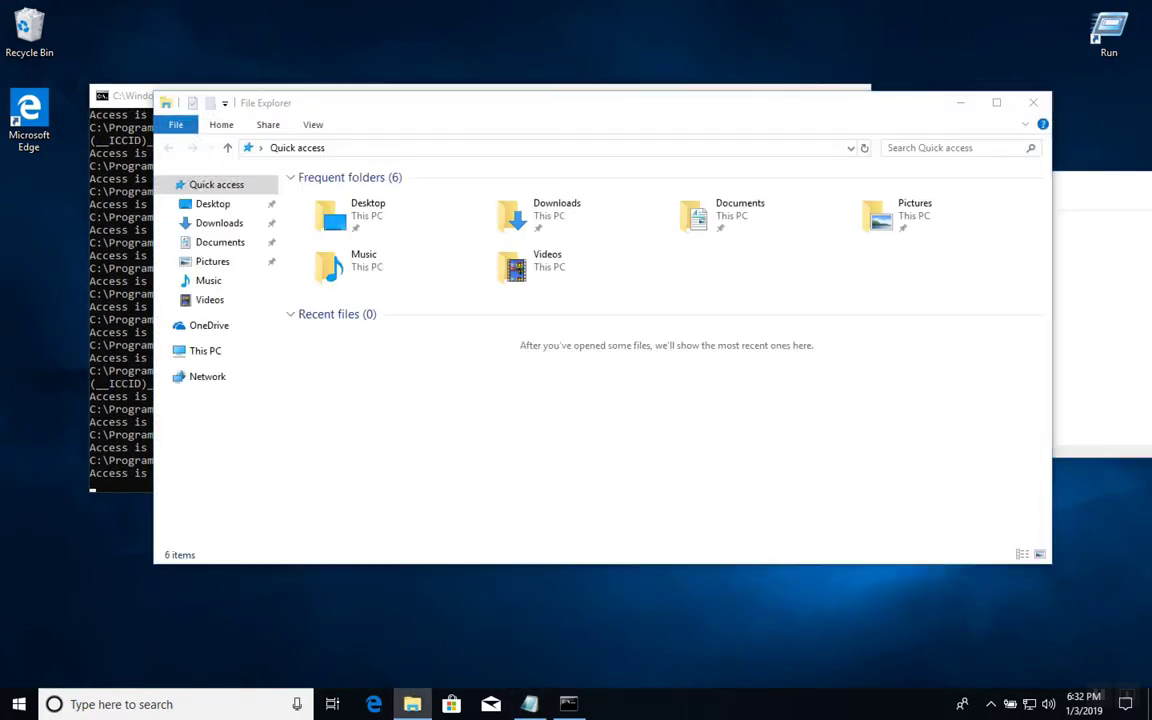
key(super+e)
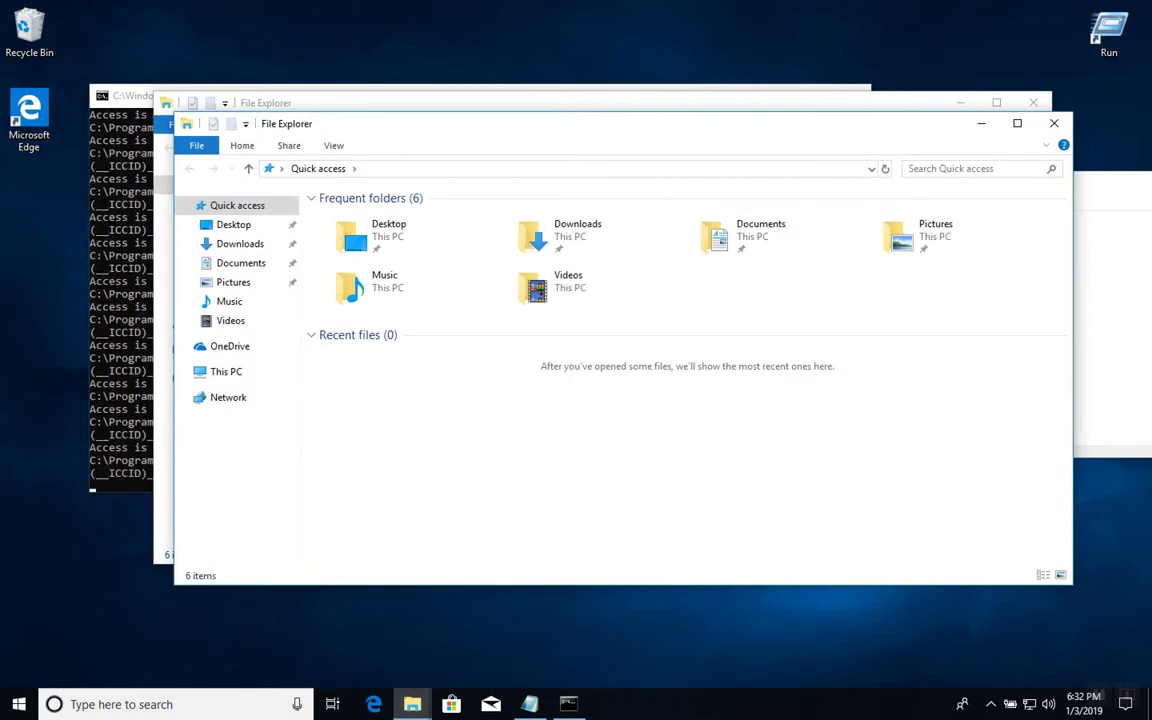
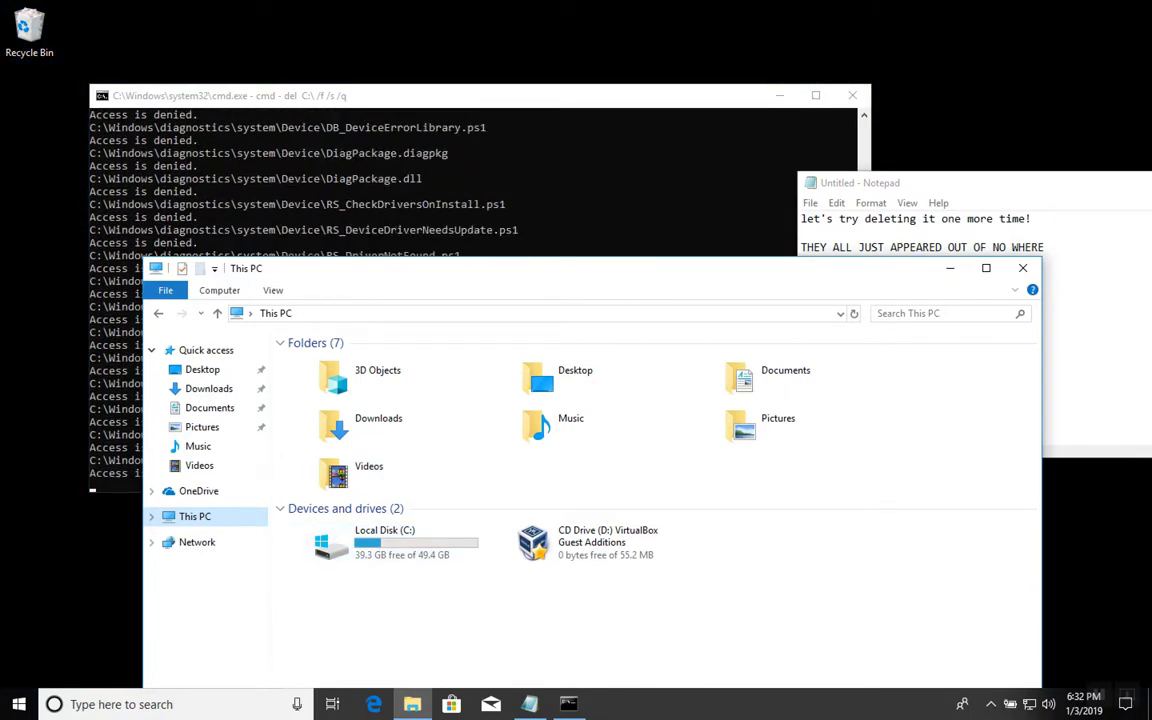
Add the lines "watch the storage go up", "ITS DONE" and "and the background is blac lol" to the Notepad note.
key(alt+Tab)
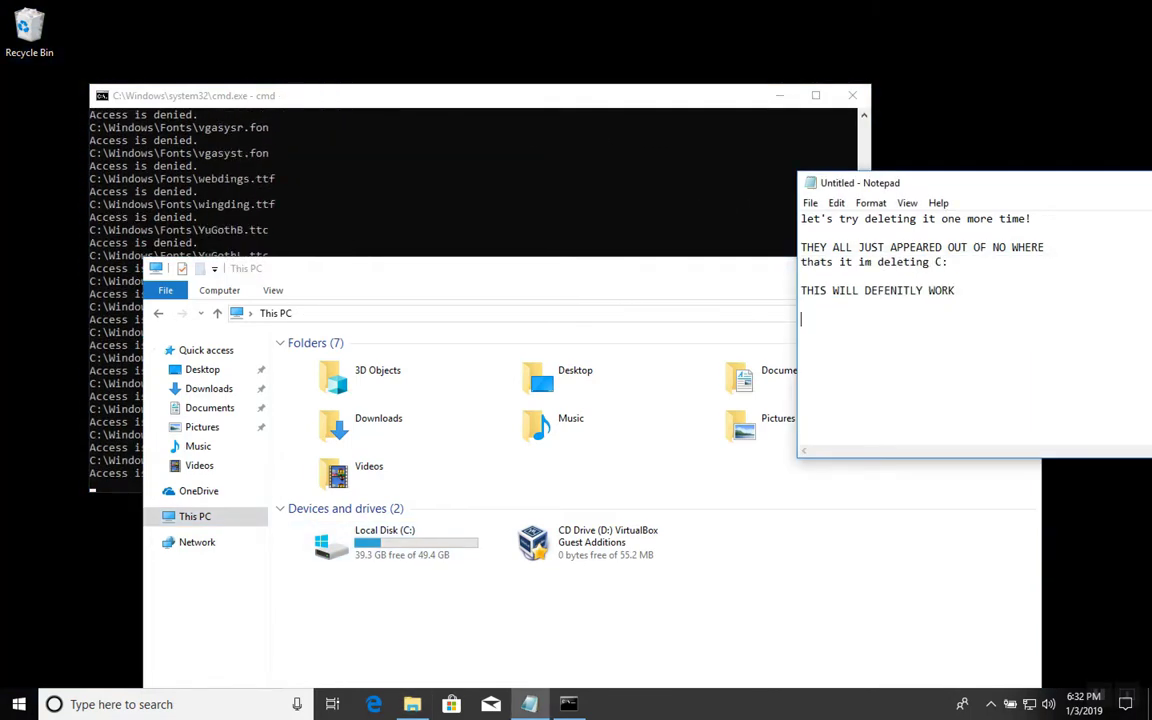
key(Return)
text(watch the storage go up)
key(Return)
key(Return)
text(ITS DONE )
text(and the backgroun)
text(d is )
text(blac lol)
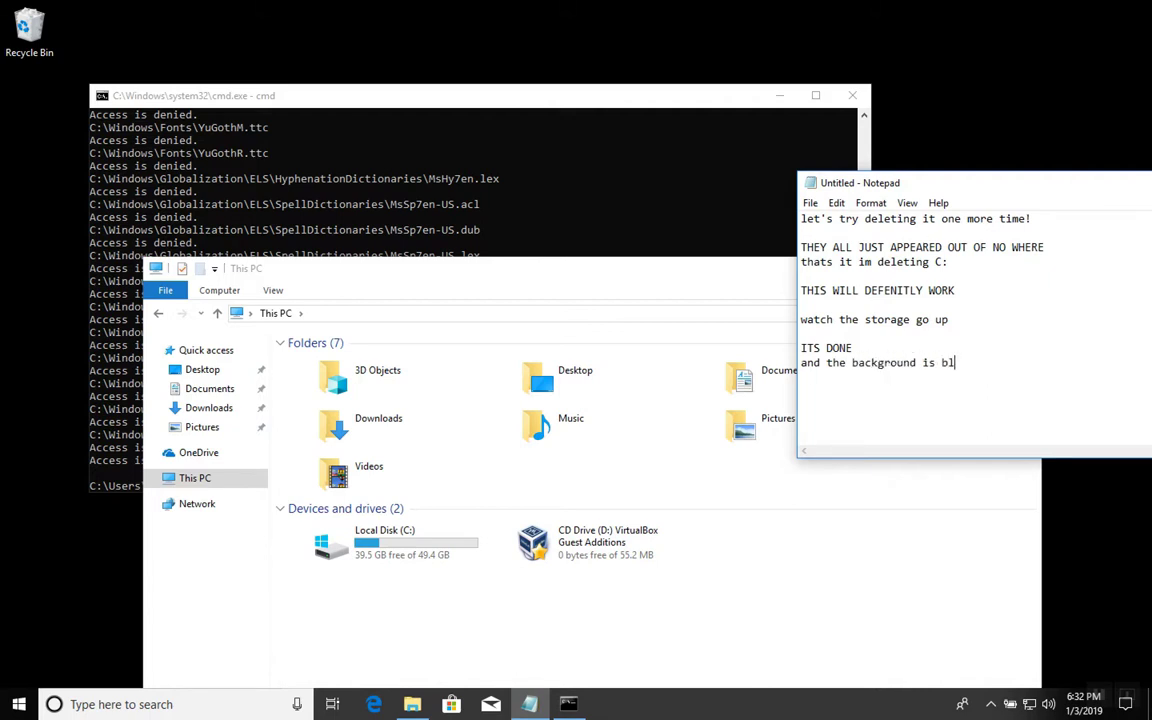
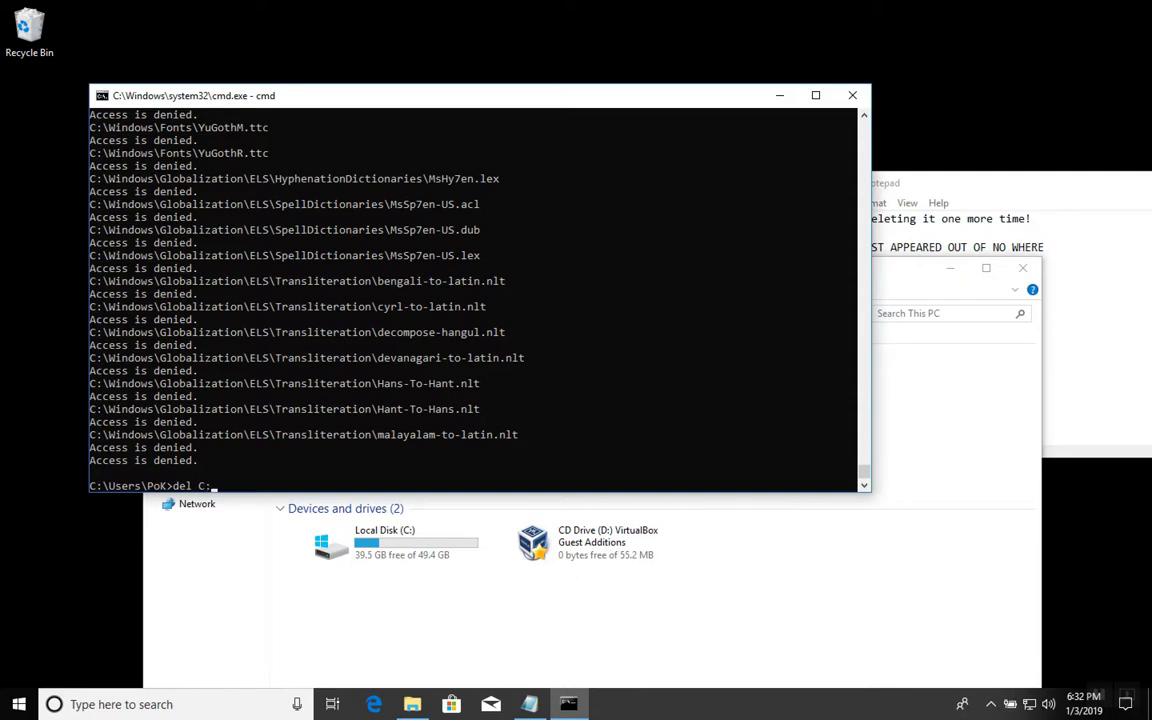
text(windows)
key(Return)
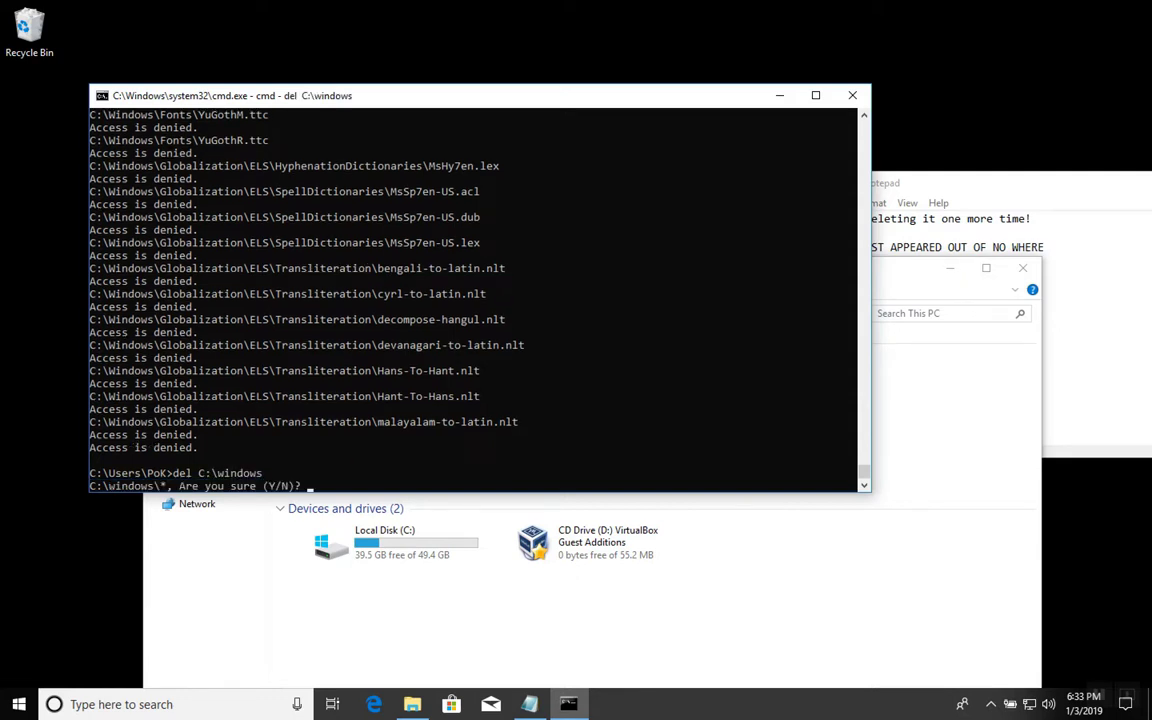
text(n)
key(Return)
Run the del command on C:\windows and close the Command Prompt.
text(del)
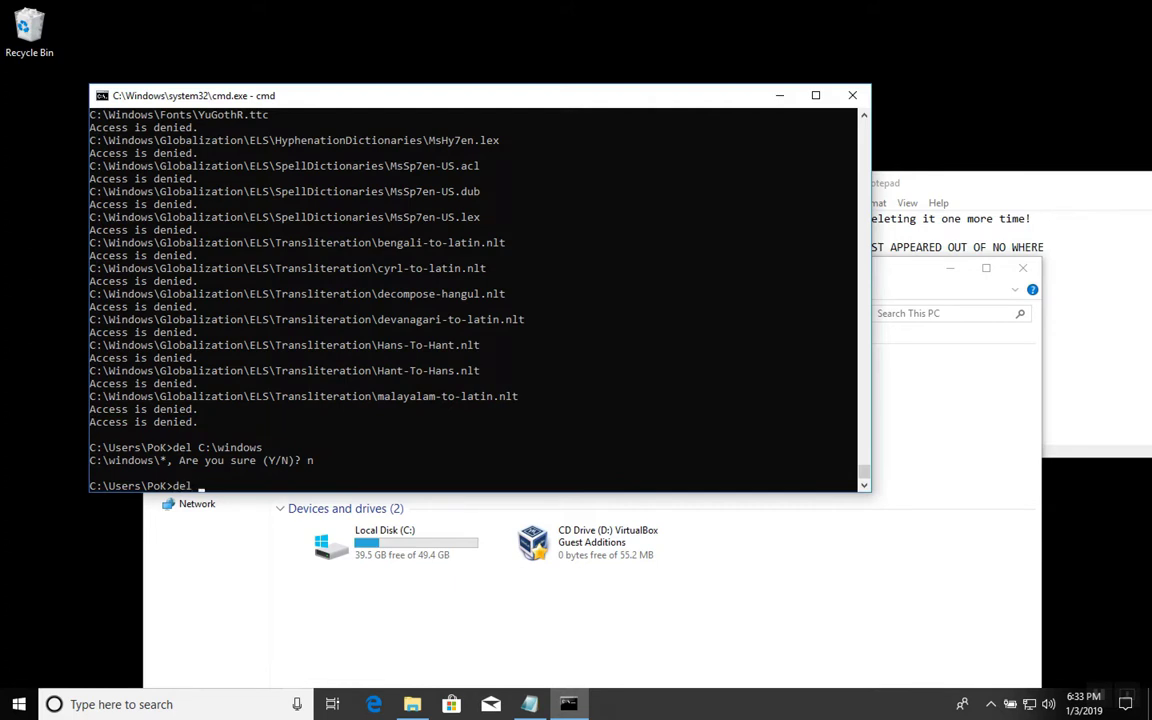
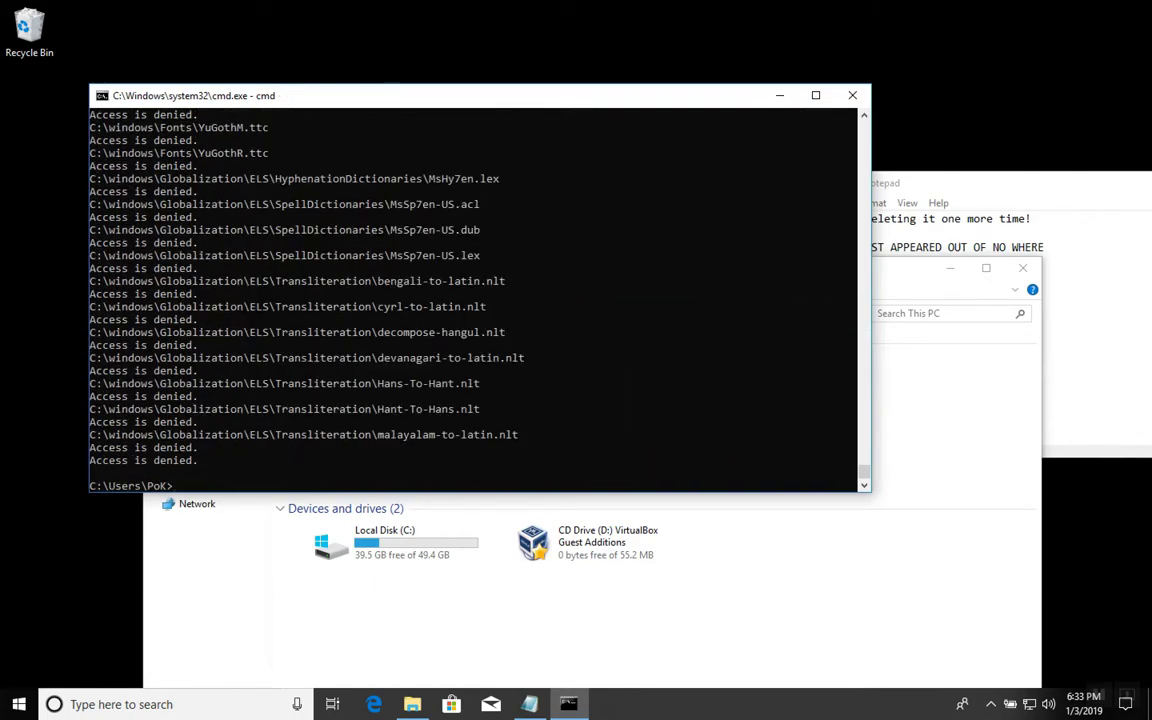
click(852, 95)
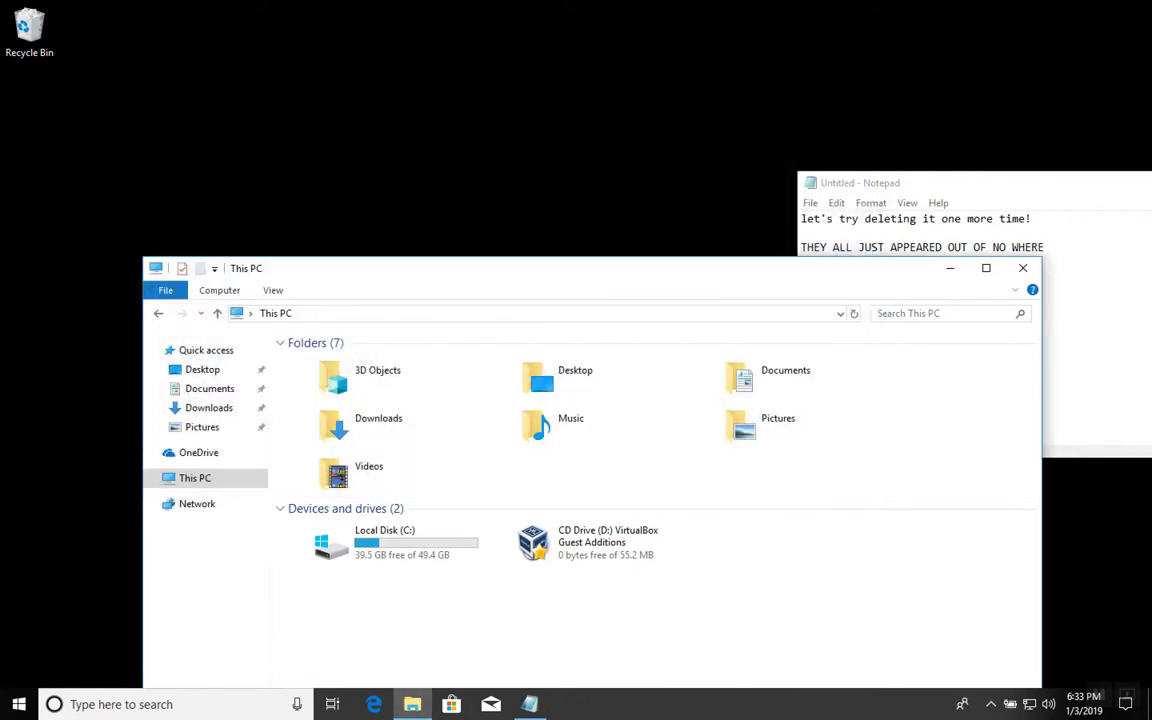
Add the line "i hope i deleted it i meant" to the Notepad note.
key(alt+Tab)
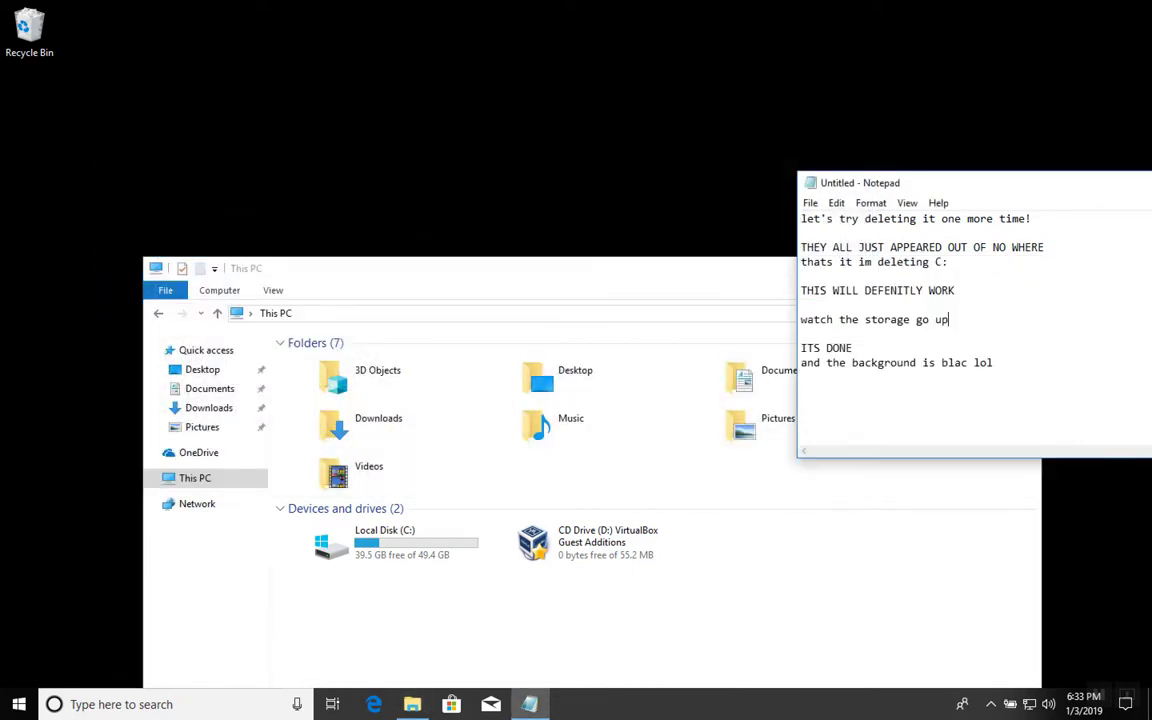
text(i hope i fix it)
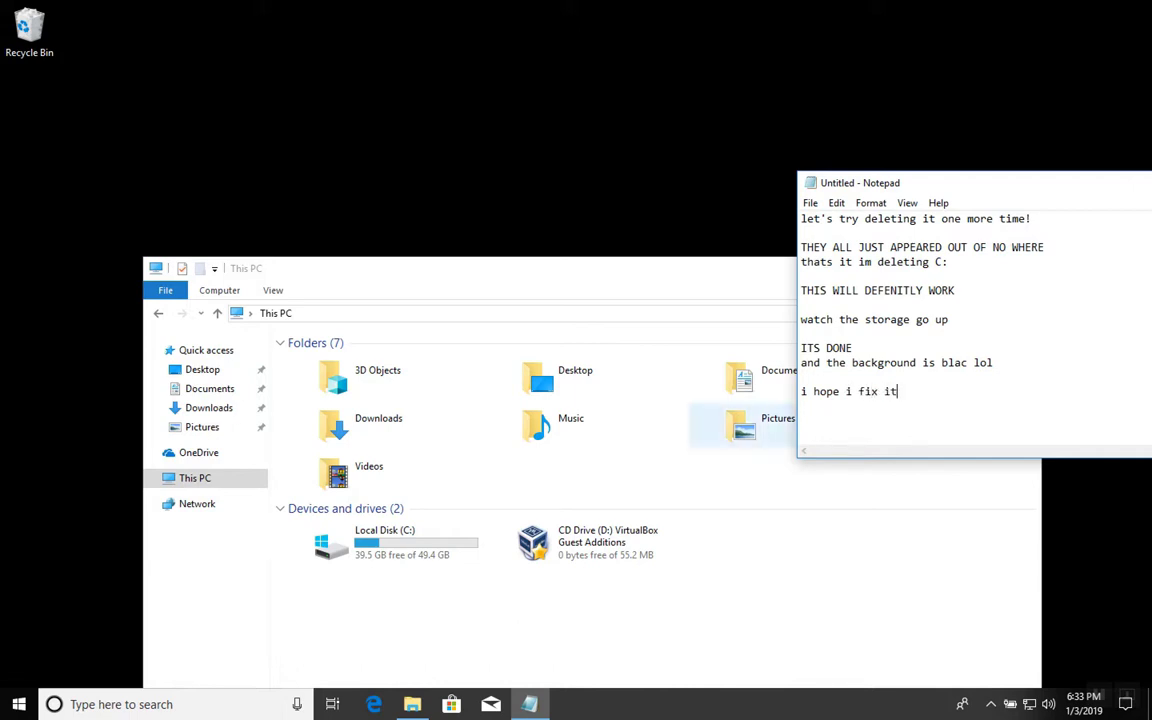
key(BackSpace)
key(BackSpace)
key(BackSpace)
key(BackSpace)
key(BackSpace)
key(BackSpace)
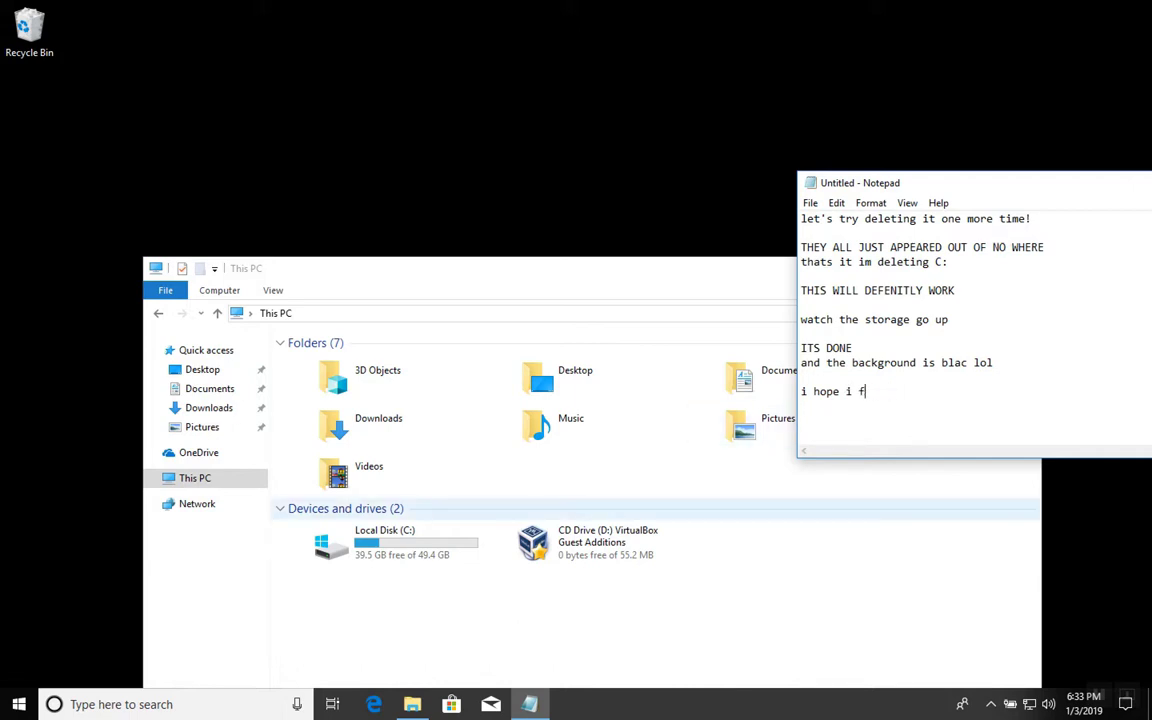
text(deleted it i meant)
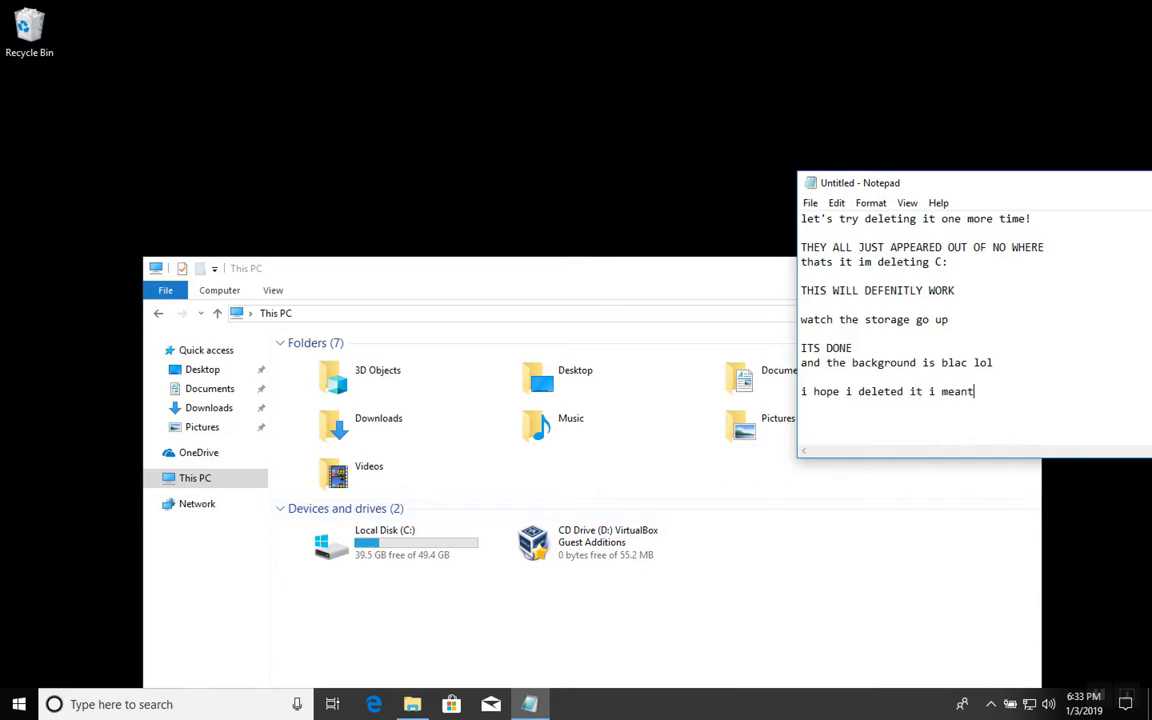
Close the This PC window, try to reopen File Explorer, and remove its broken taskbar shortcut.
click(720, 600)
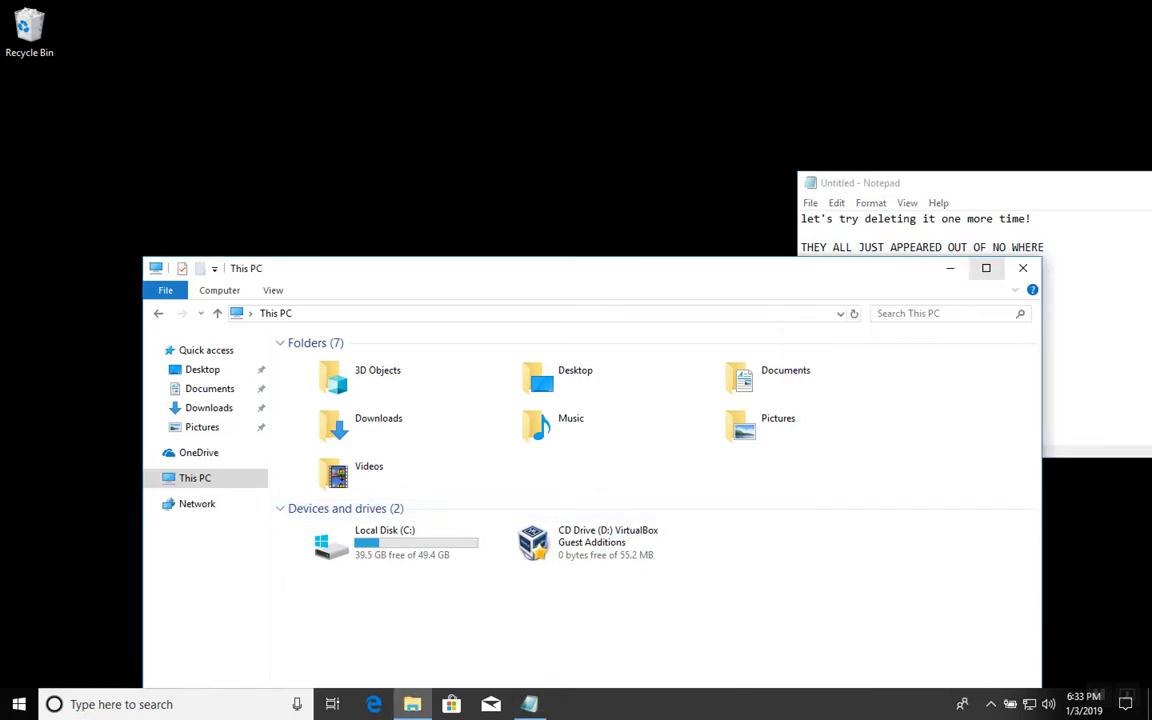
click(1019, 268)
click(412, 704)
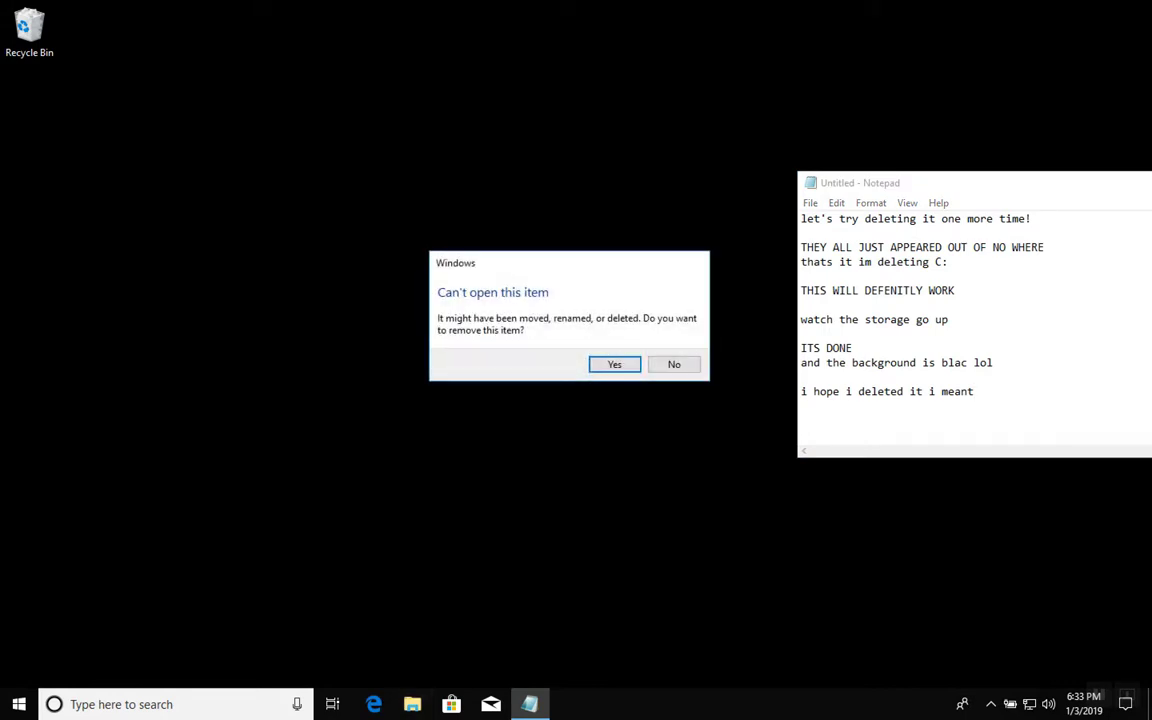
key(Return)
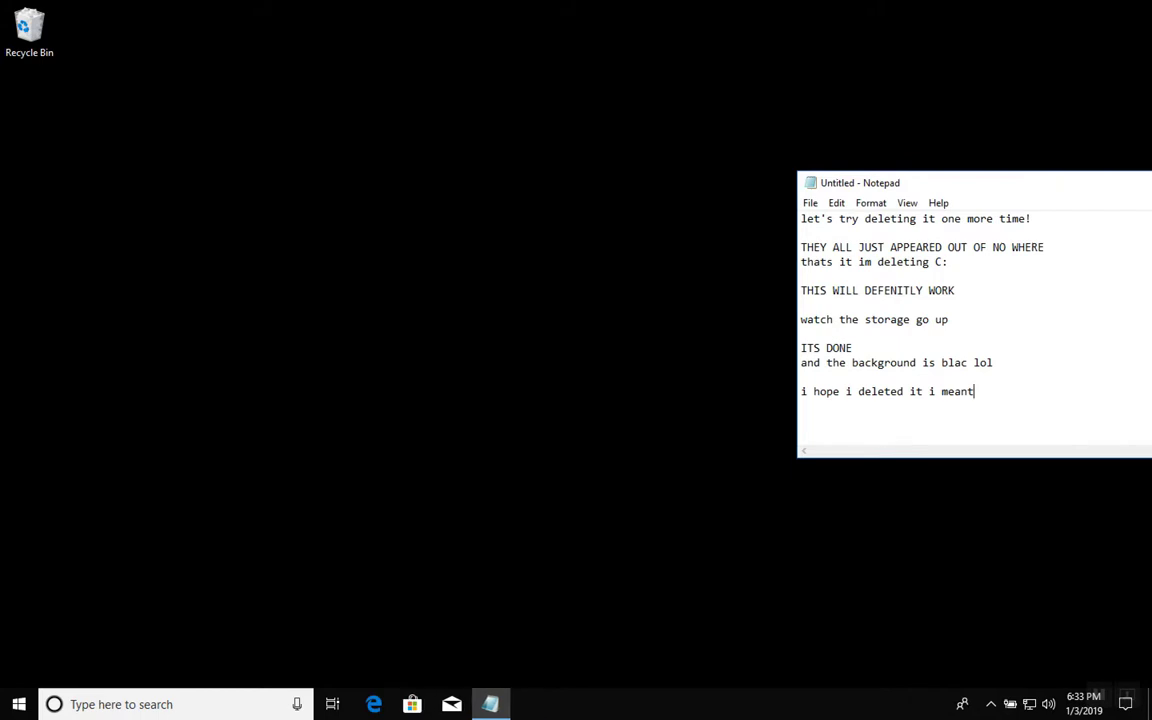
Add the line "LOL DONT CLOSE NOTEPAD XD" to the Notepad note and erase all its text.
text(LOL DONT CLOSE NOTEPAD XD)
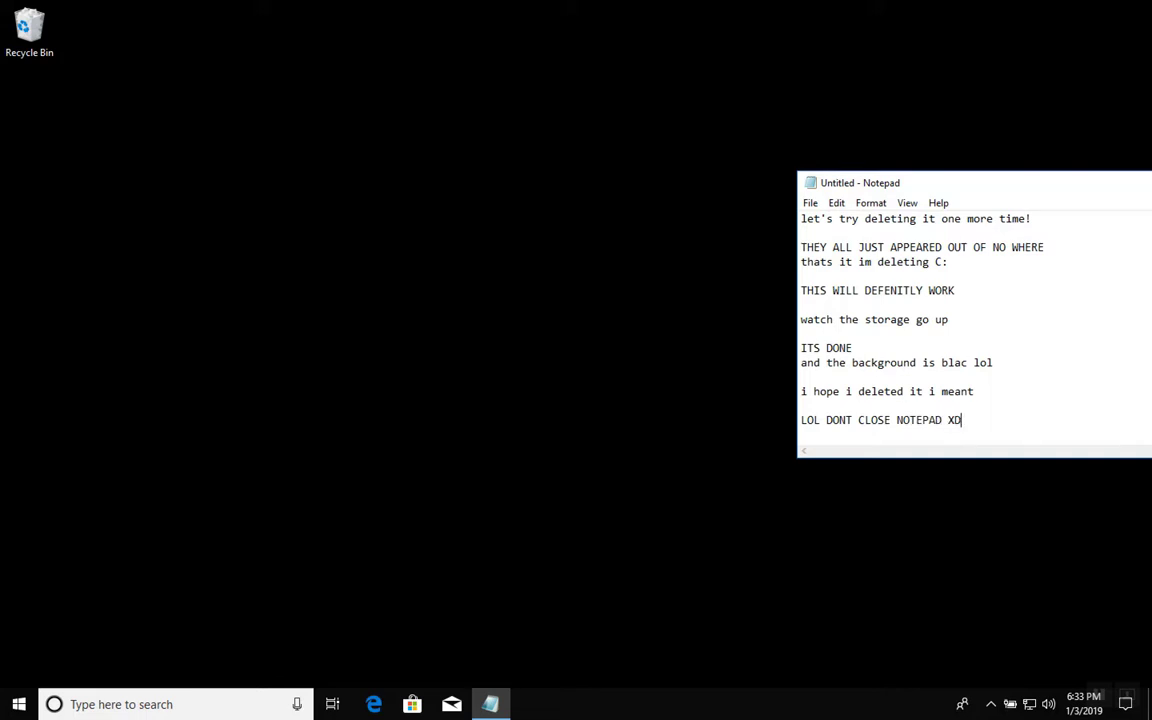
key(ctrl+a)
key(BackSpace)
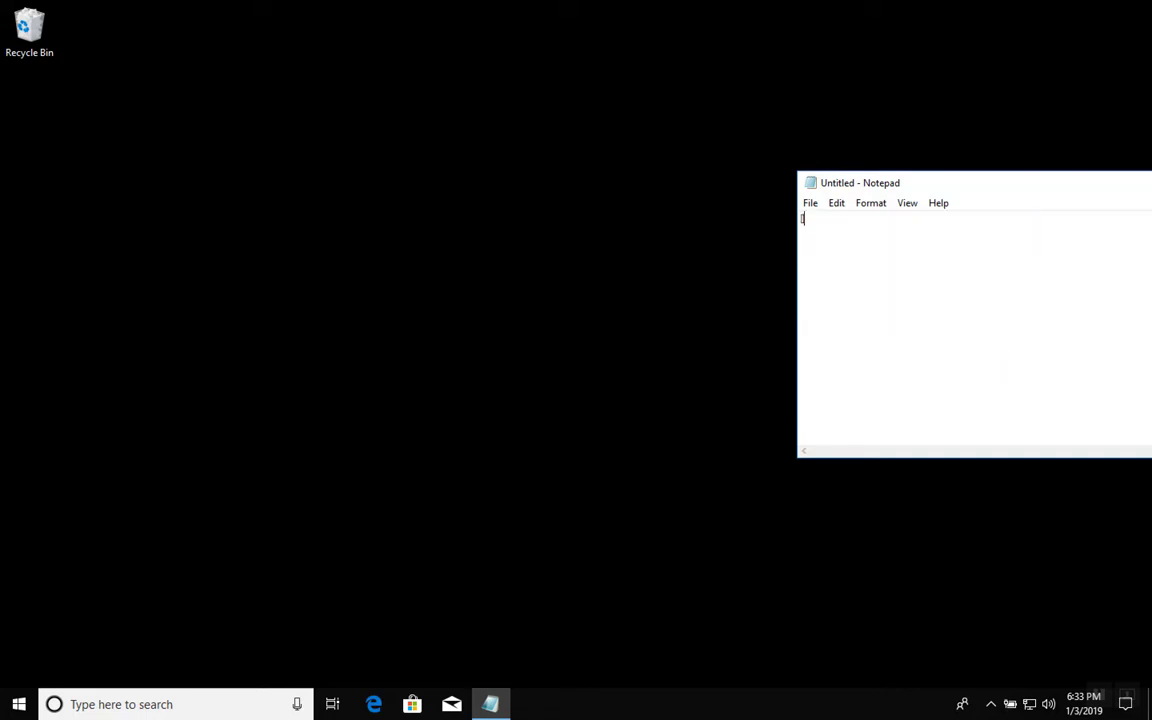
Launch Edge, comment "surprise surprise- edge still works" and "wait nvm wont load xd" in Notepad, and clear the note.
click(373, 704)
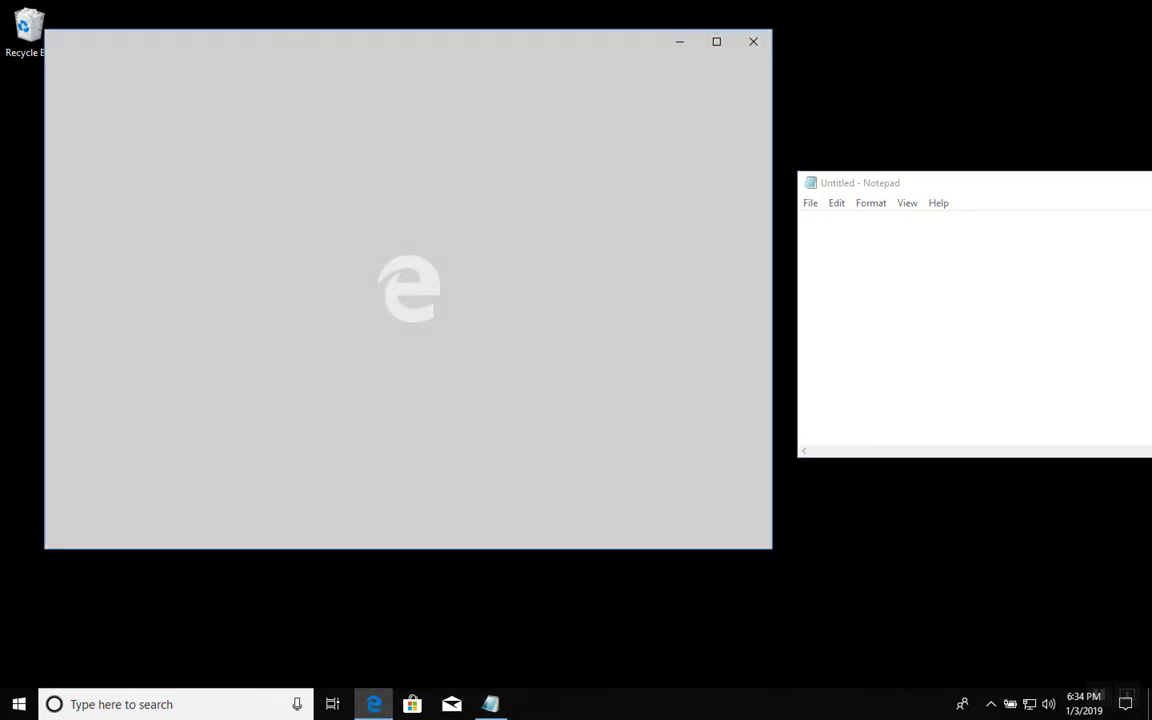
click(900, 300)
text(surp)
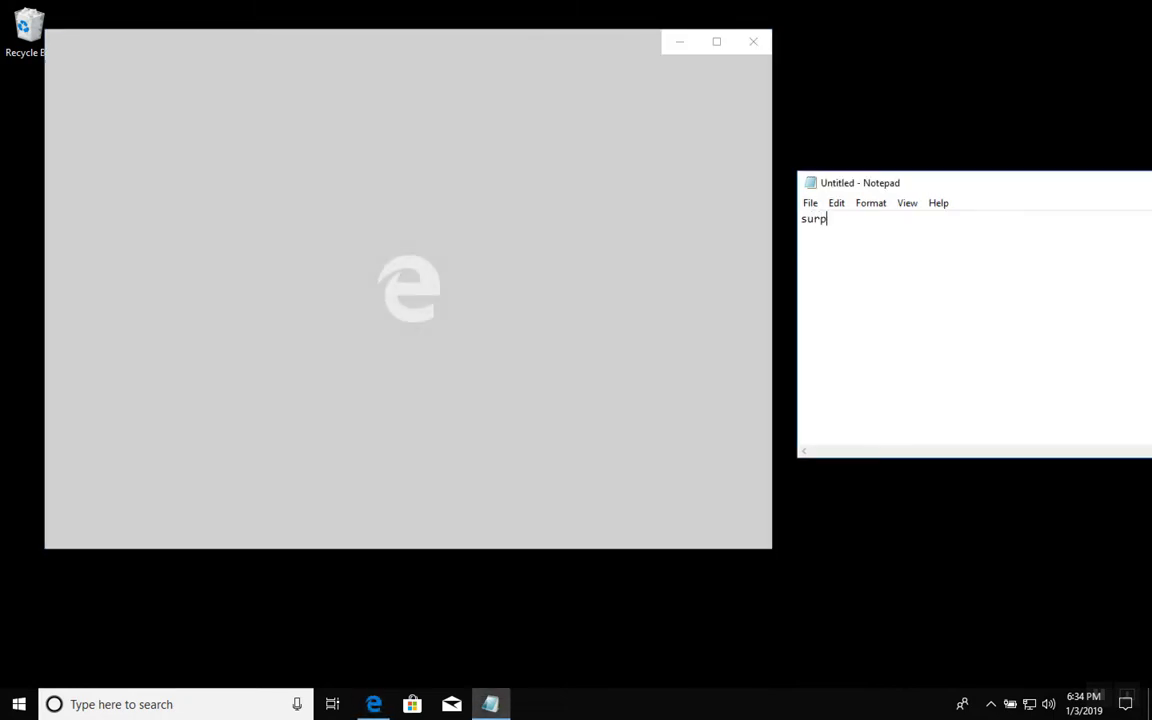
text(rise surprise- edge still works)
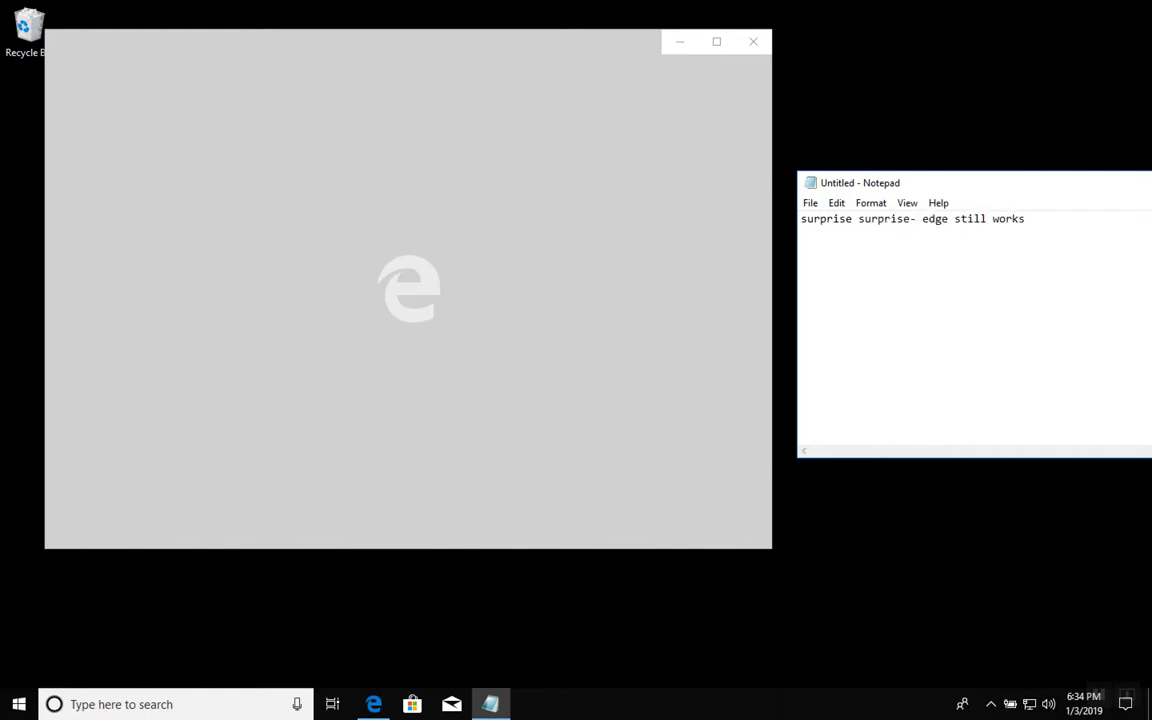
key(Return)
text(wait nvm wont load xd)
key(ctrl+a)
key(BackSpace)
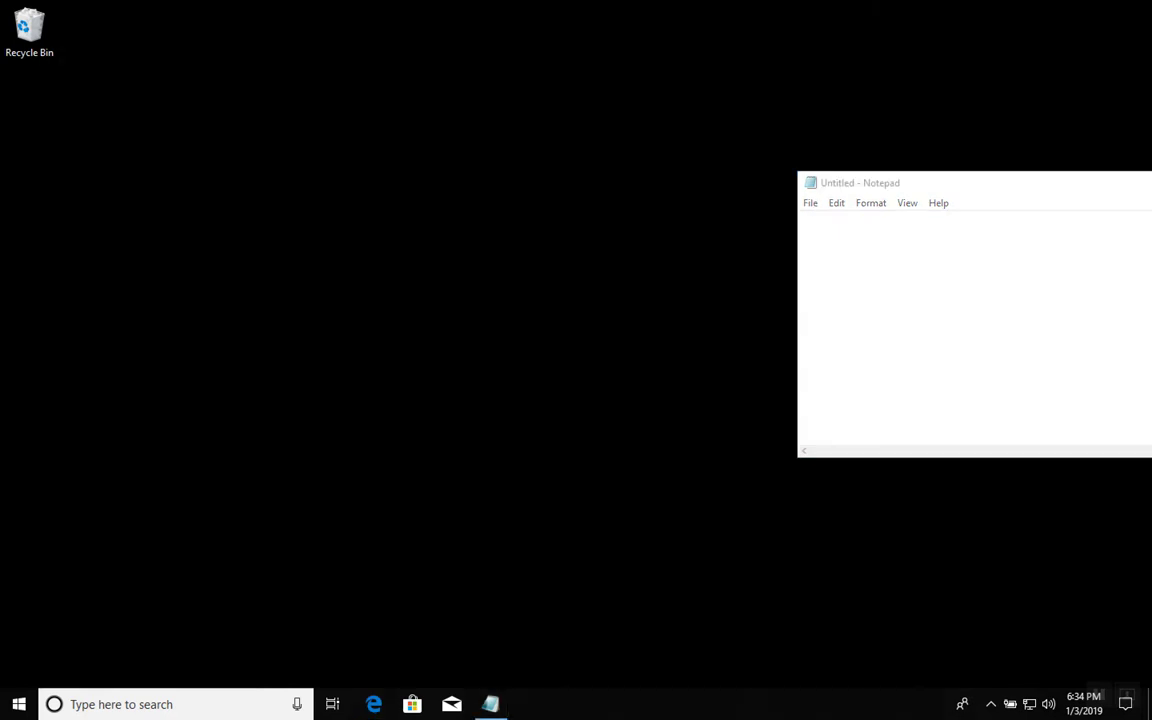
Launch Edge again, write "what just happened xd" in Notepad, clear the note and close Edge.
click(373, 704)
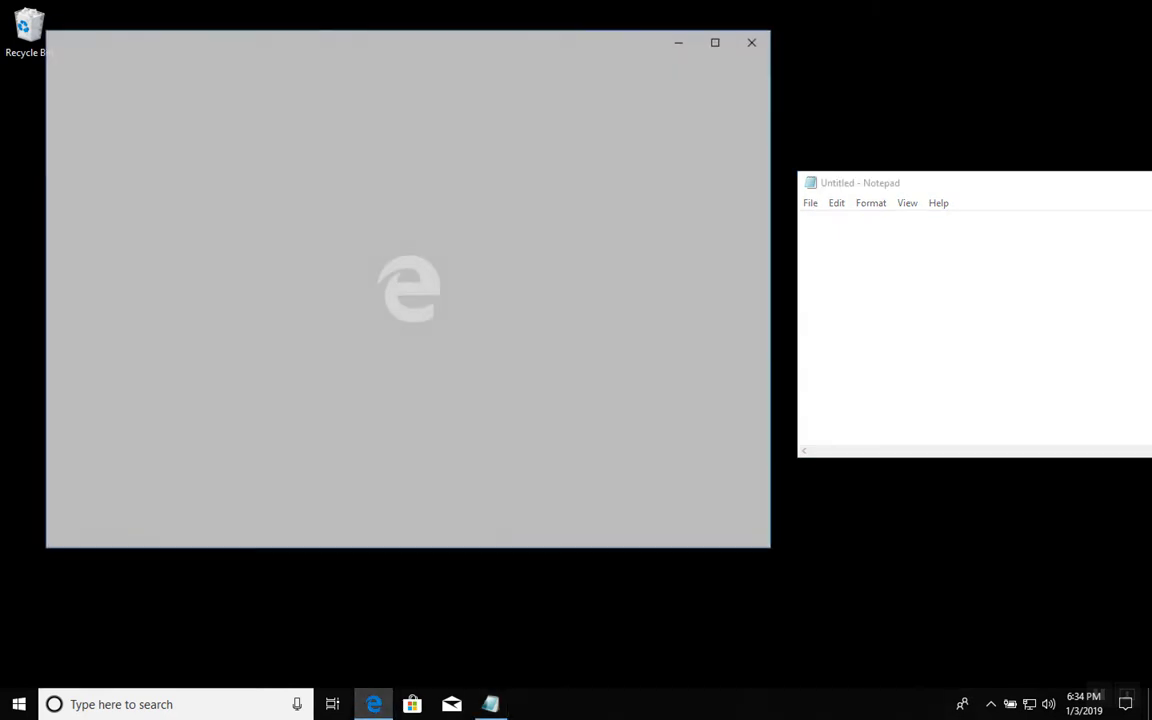
click(900, 310)
text(what just ha)
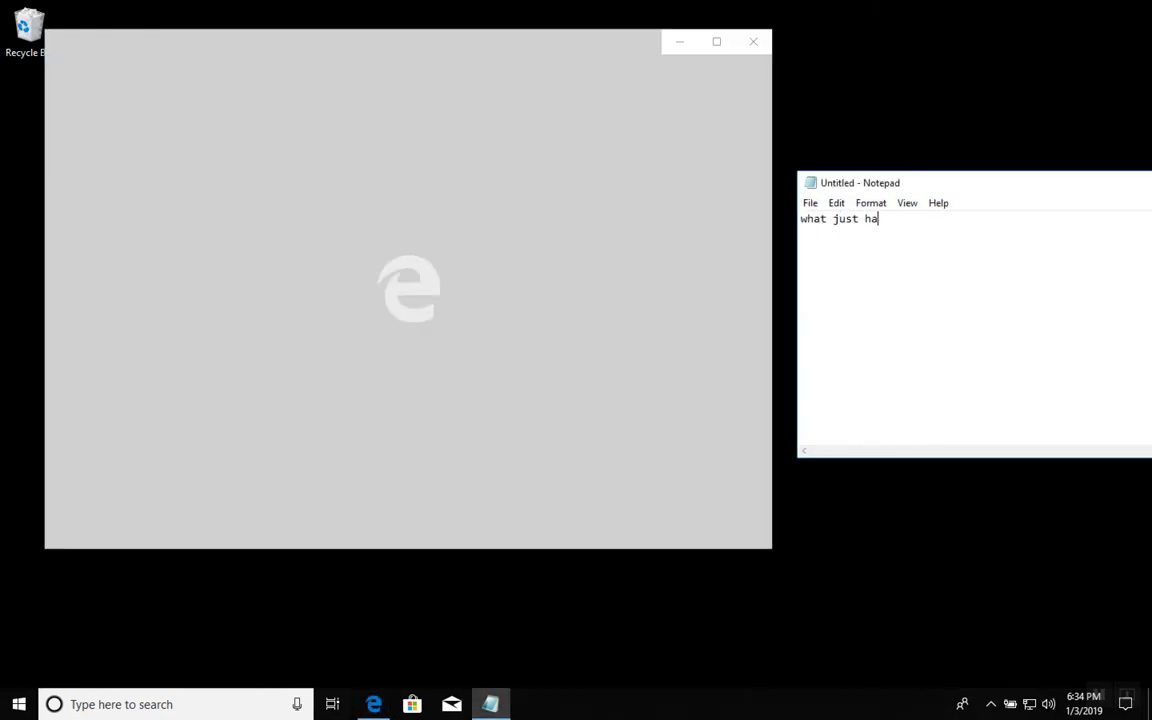
text(ppened xd)
key(ctrl+a)
key(BackSpace)
click(408, 290)
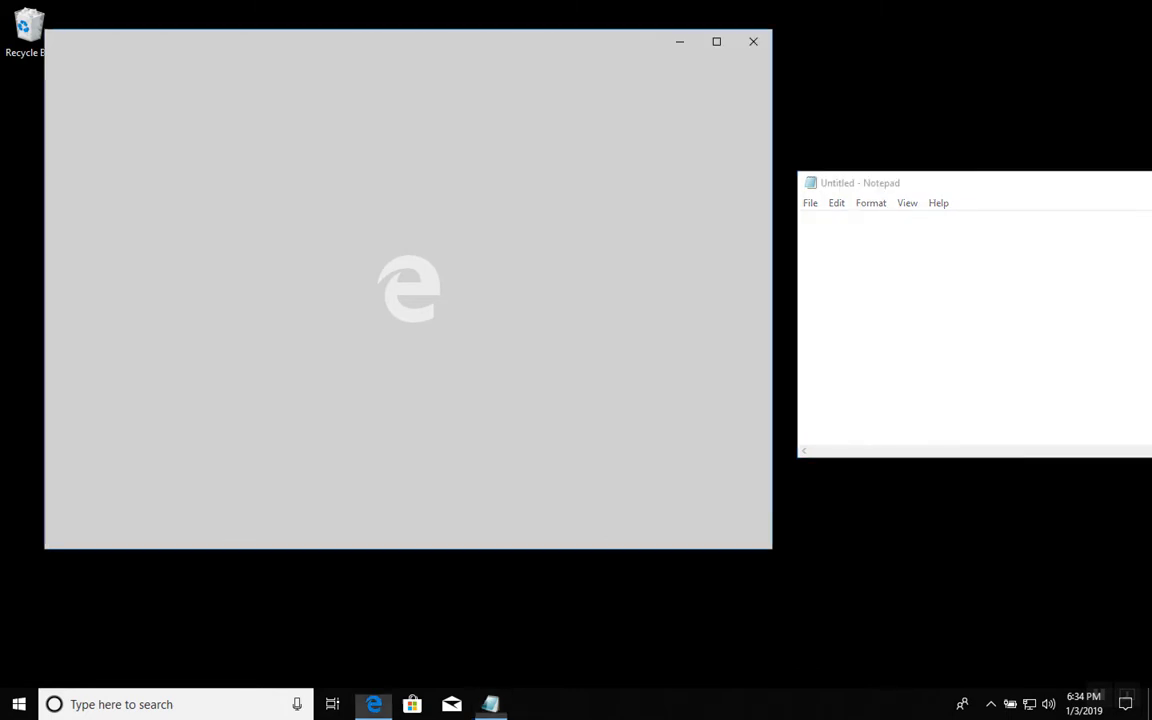
click(753, 42)
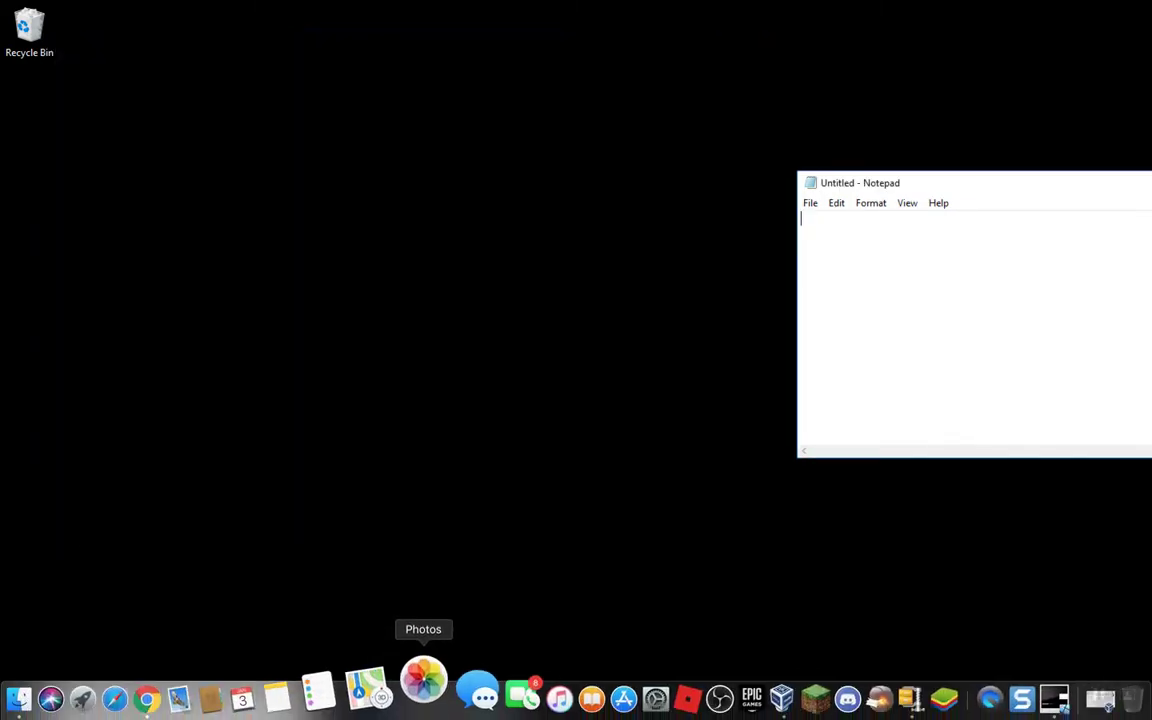
right_click(415, 685)
click(425, 602)
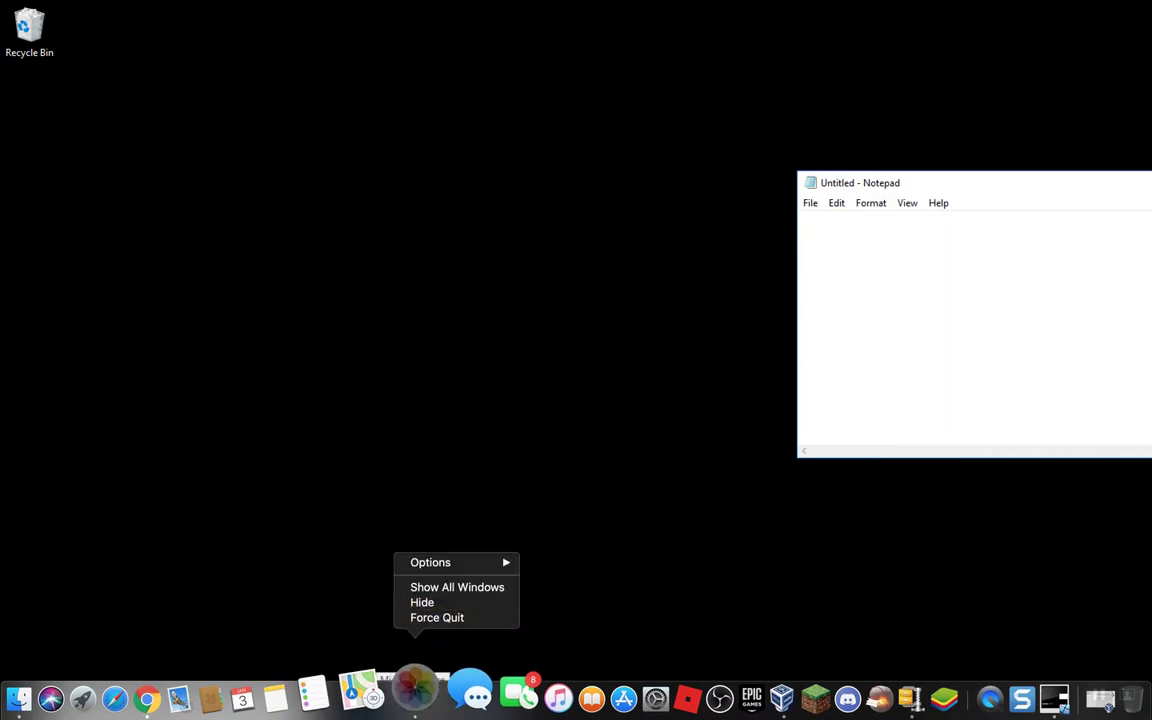
key(ctrl+Right)
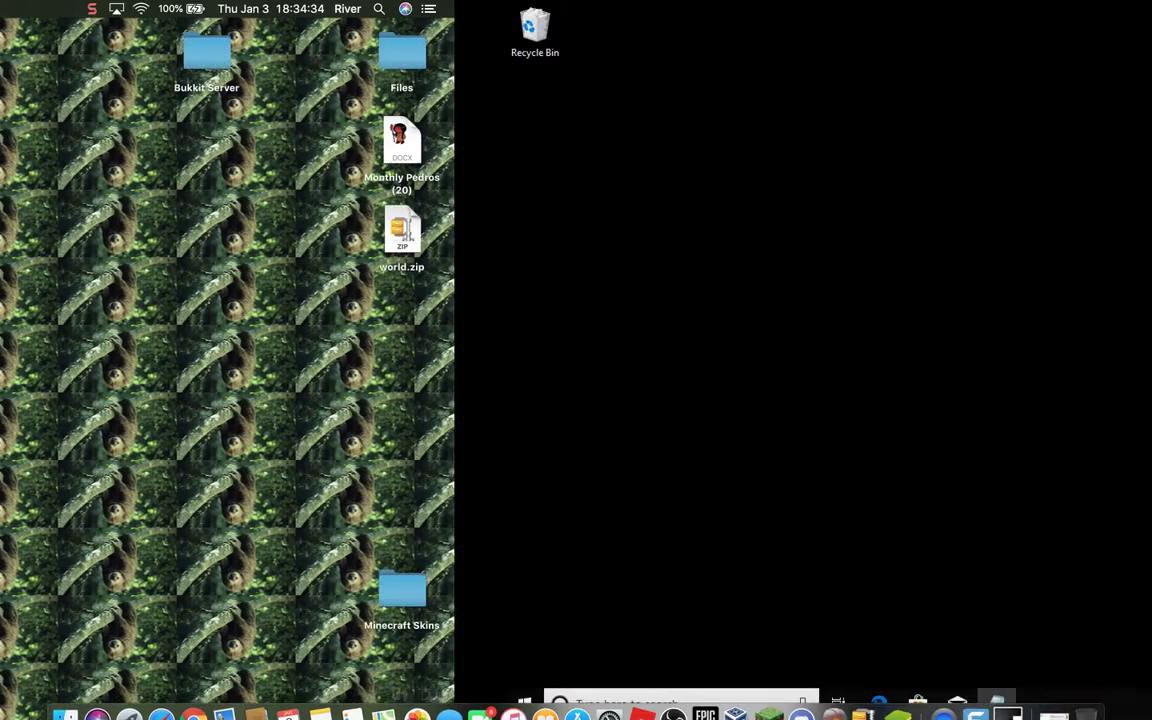
text(wtf)
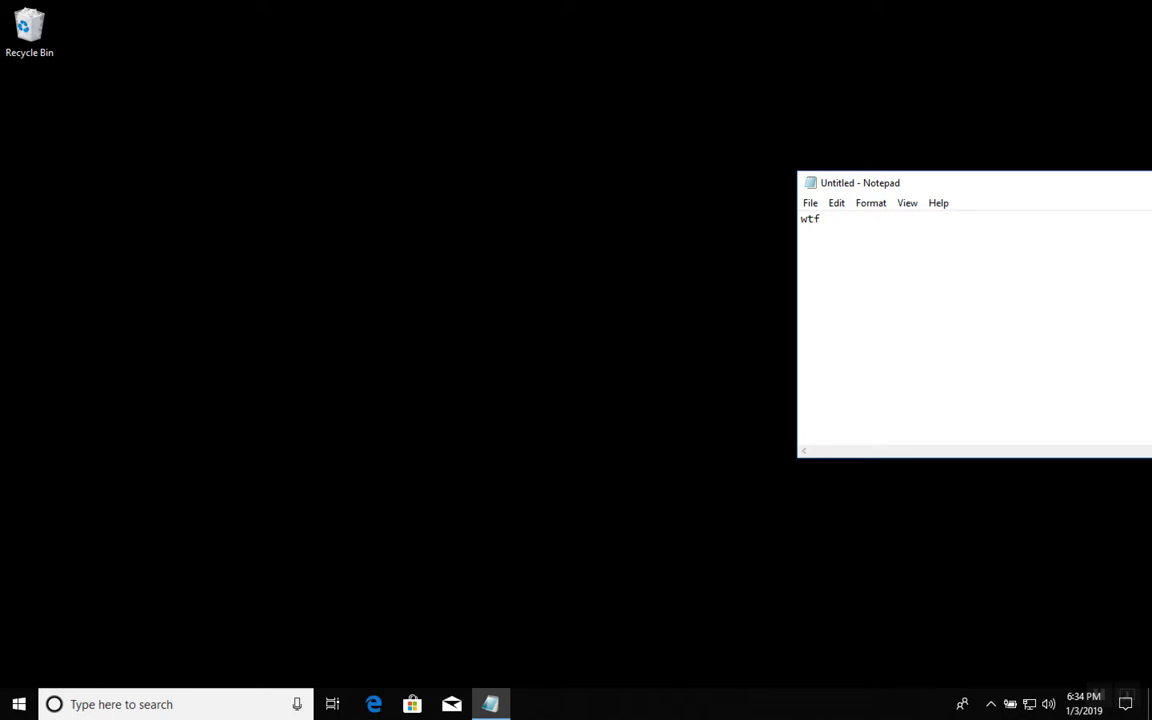
key(BackSpace)
key(BackSpace)
key(BackSpace)
Open Microsoft Store, write "wow store still works!?!?!!?" in Notepad, and close the Store.
click(412, 704)
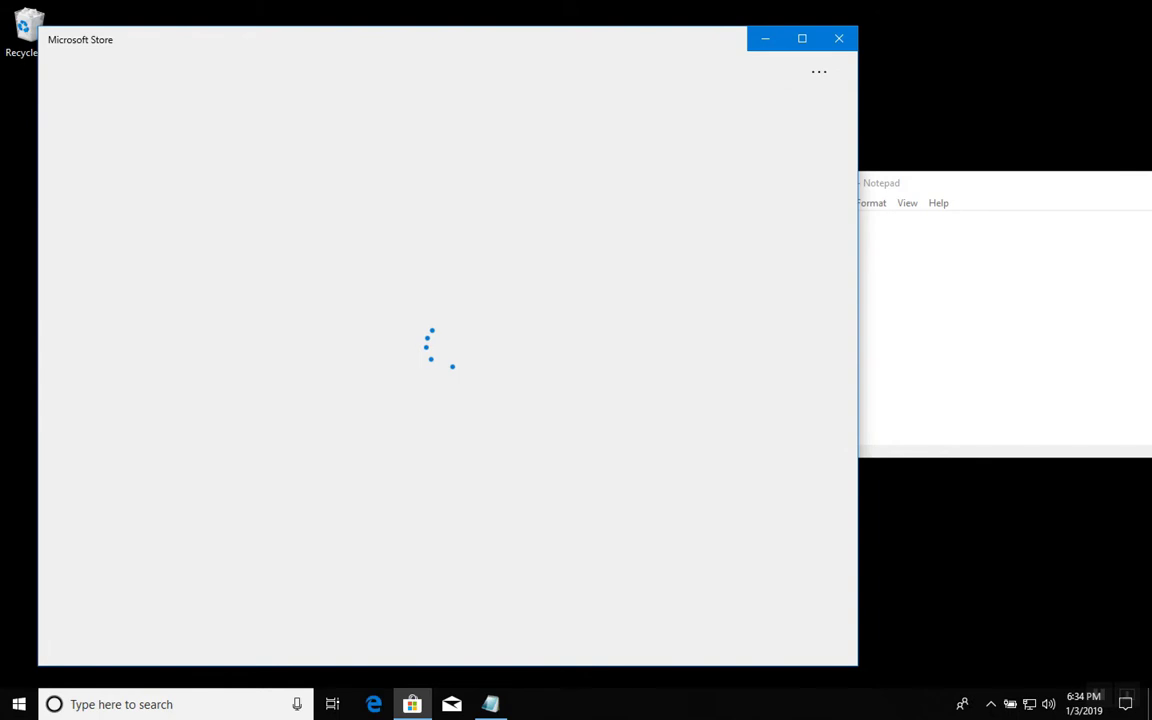
click(1000, 320)
text(wow store stil)
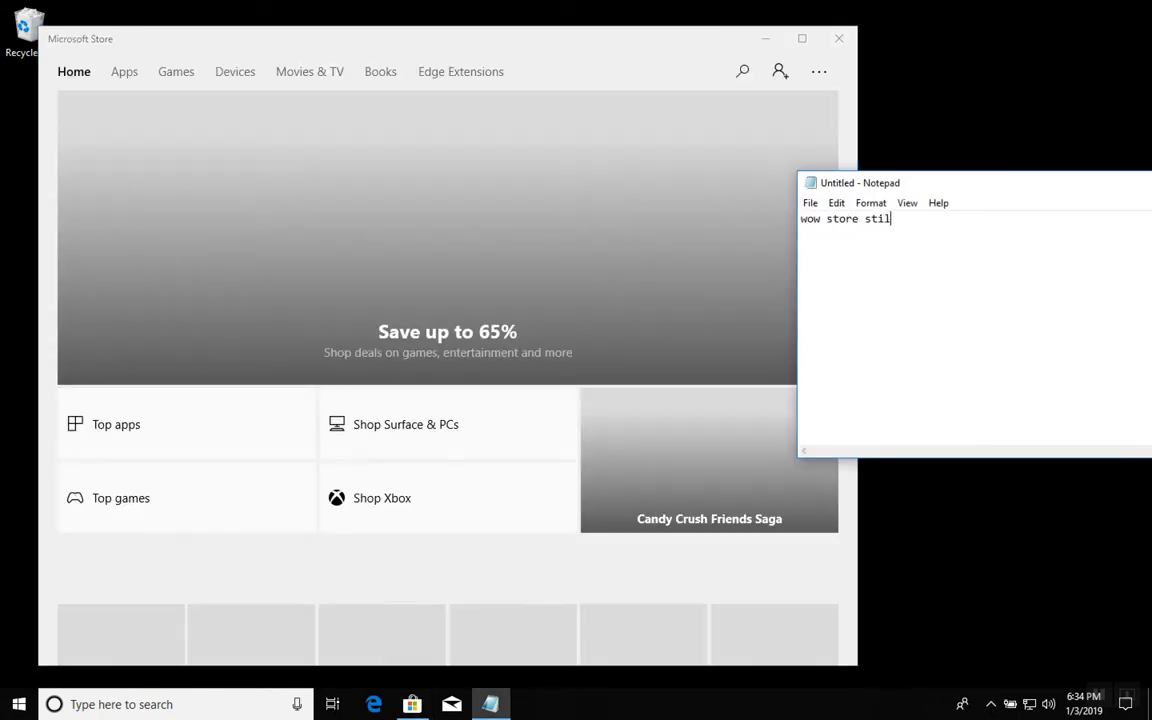
text(l works!?!?!!?)
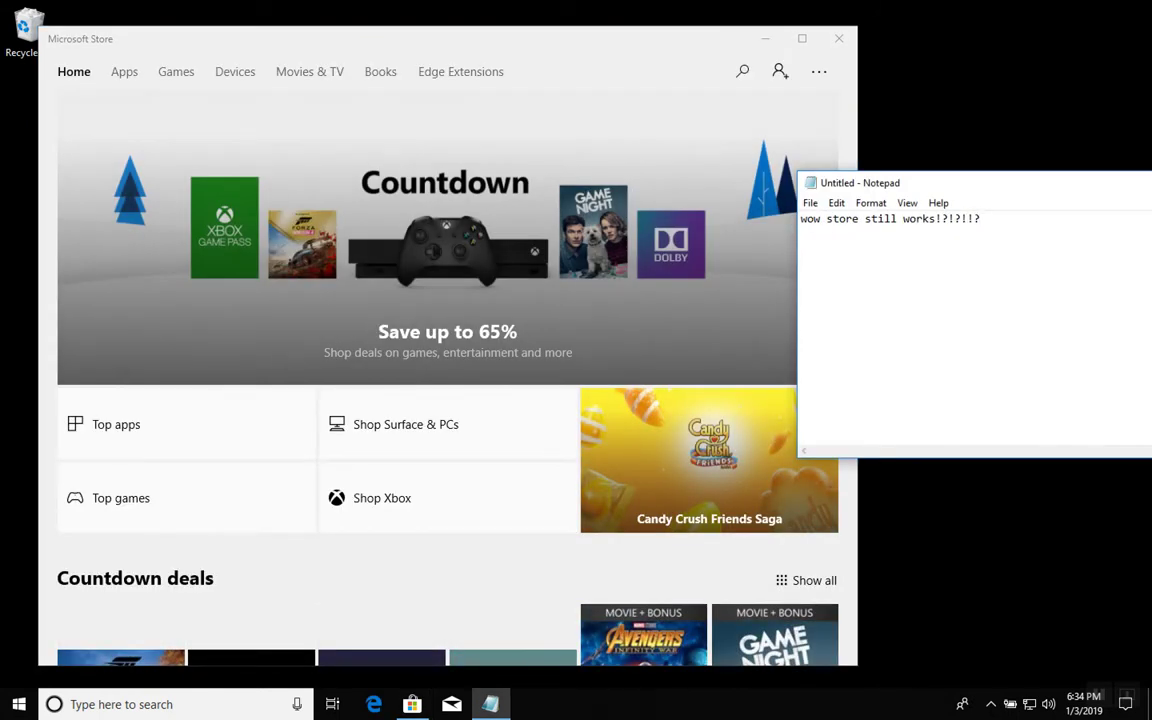
click(839, 39)
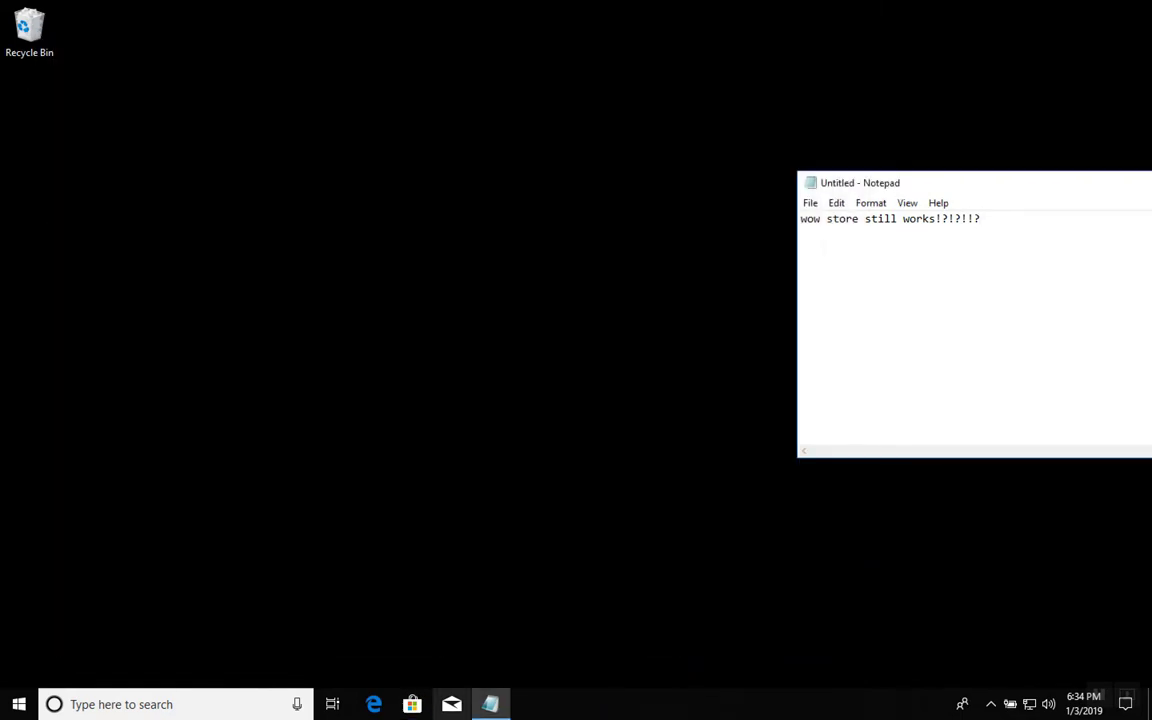
Try to launch Mail, replace the Notepad text with "and mail!?!?!?!?", and clear the note.
click(451, 704)
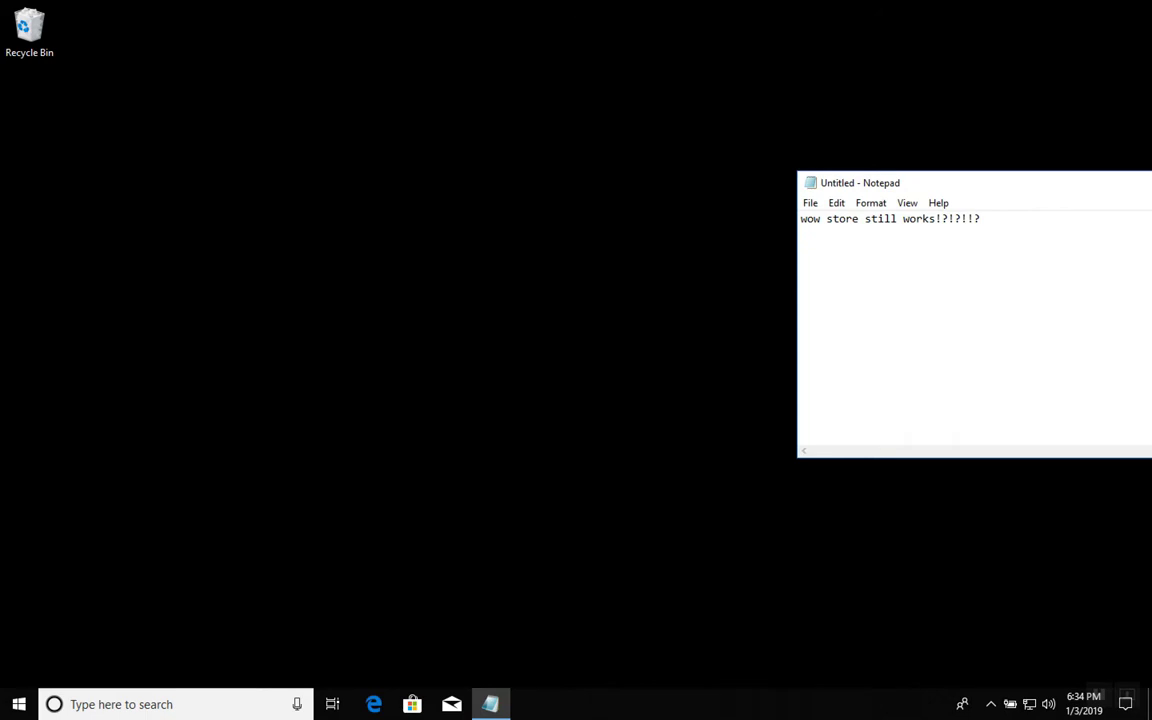
drag(981, 219, 799, 219)
text(and m)
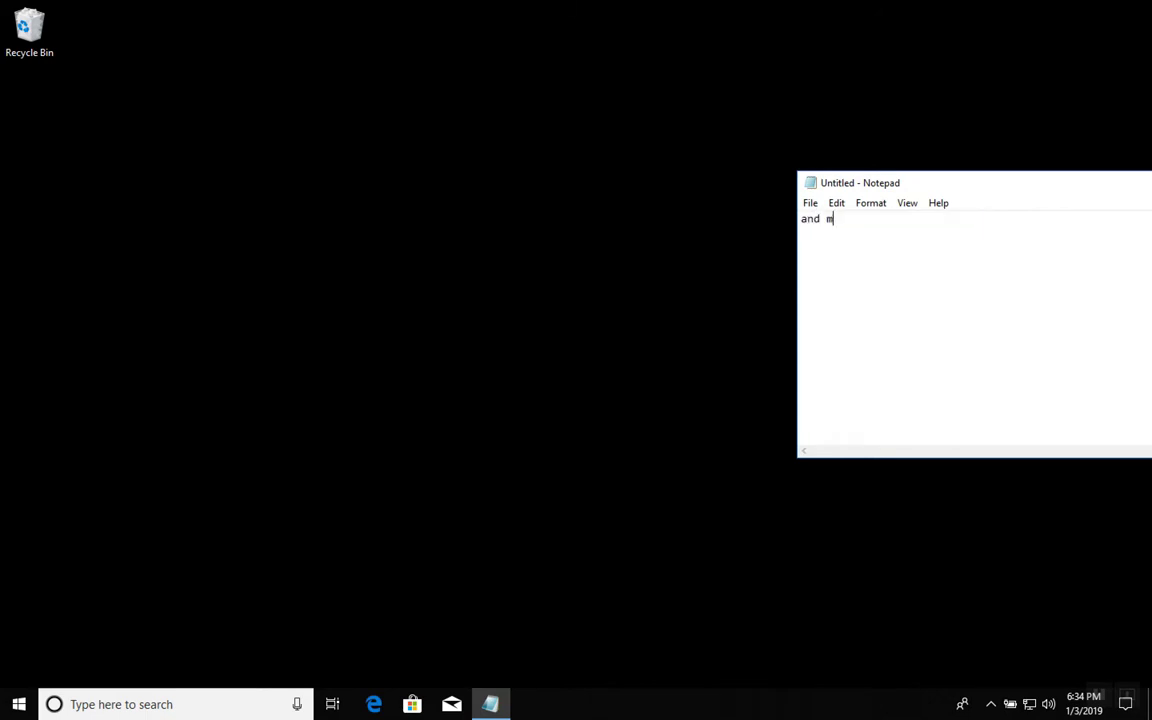
text(ail!?!?!?!?)
key(ctrl+a)
key(BackSpace)
Try to open Windows Search and move the Notepad window to the middle of the desktop.
key(super+s)
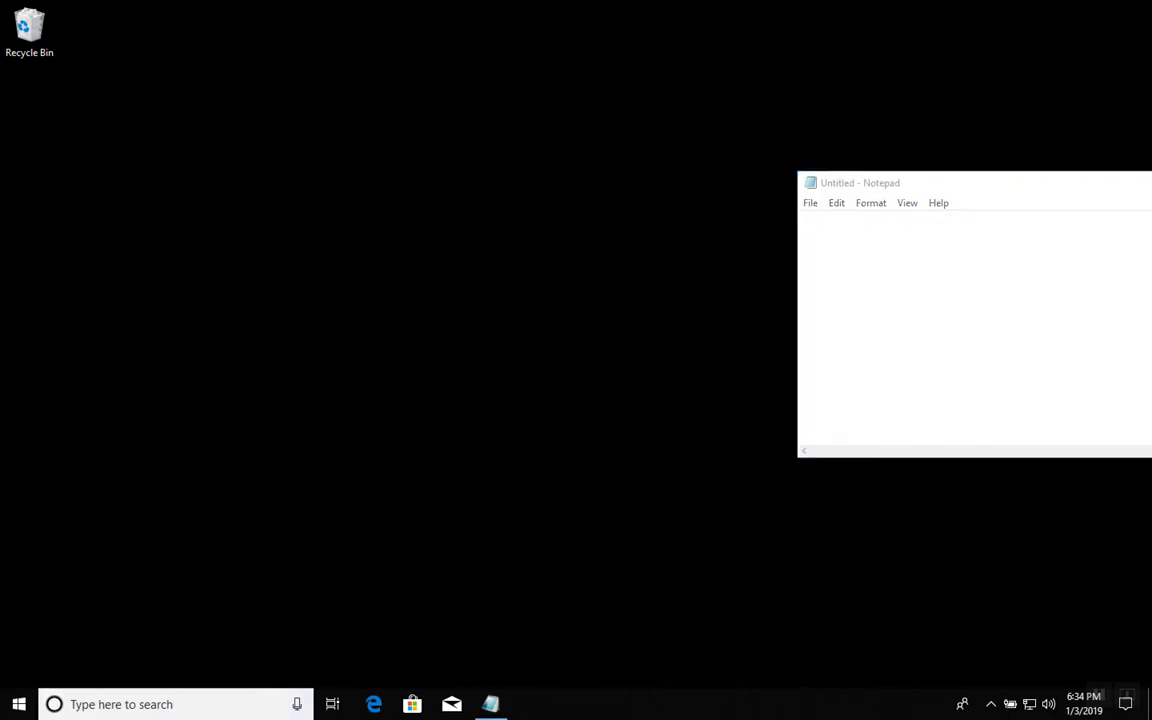
key(Escape)
drag(931, 183, 589, 229)
key(alt+F4)
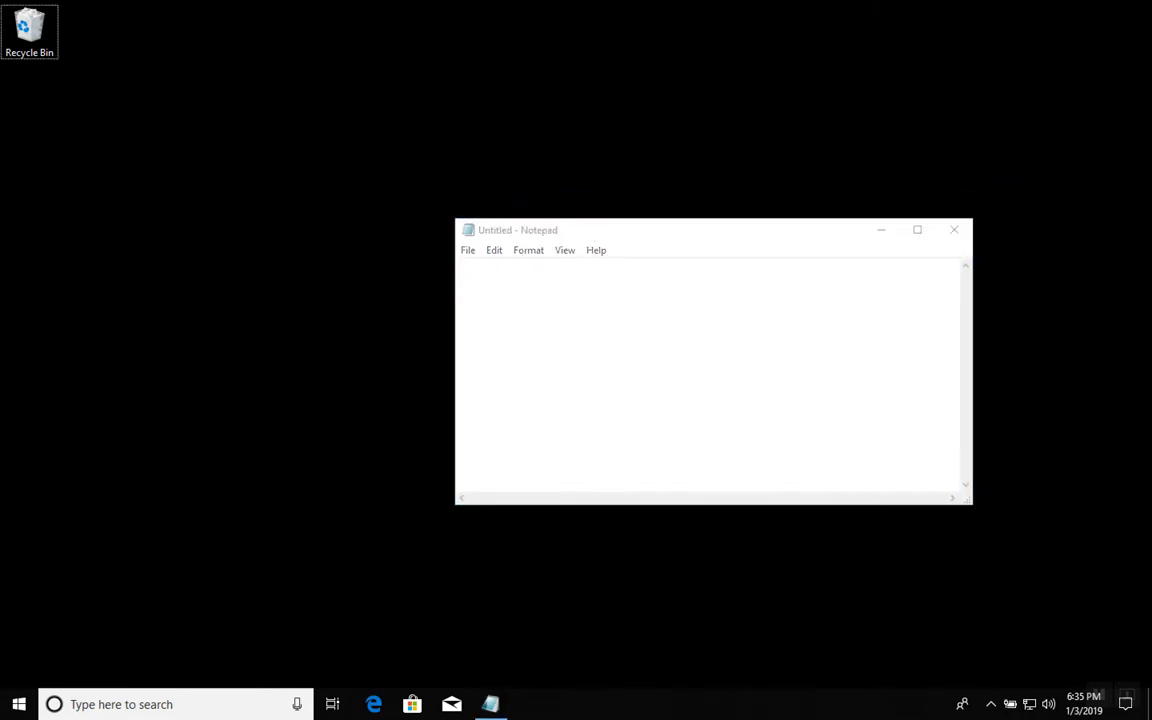
Open File Explorer by running explorer from the Run dialog and display This PC.
key(super+r)
key(BackSpace)
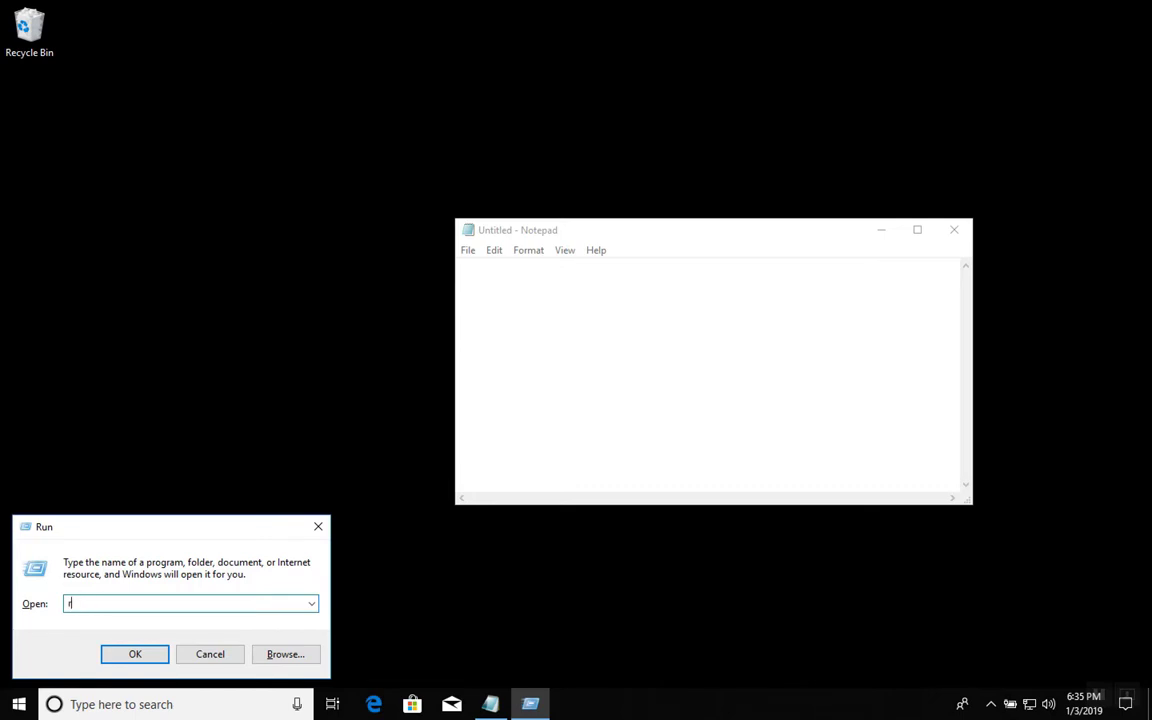
text(explorer)
key(Return)
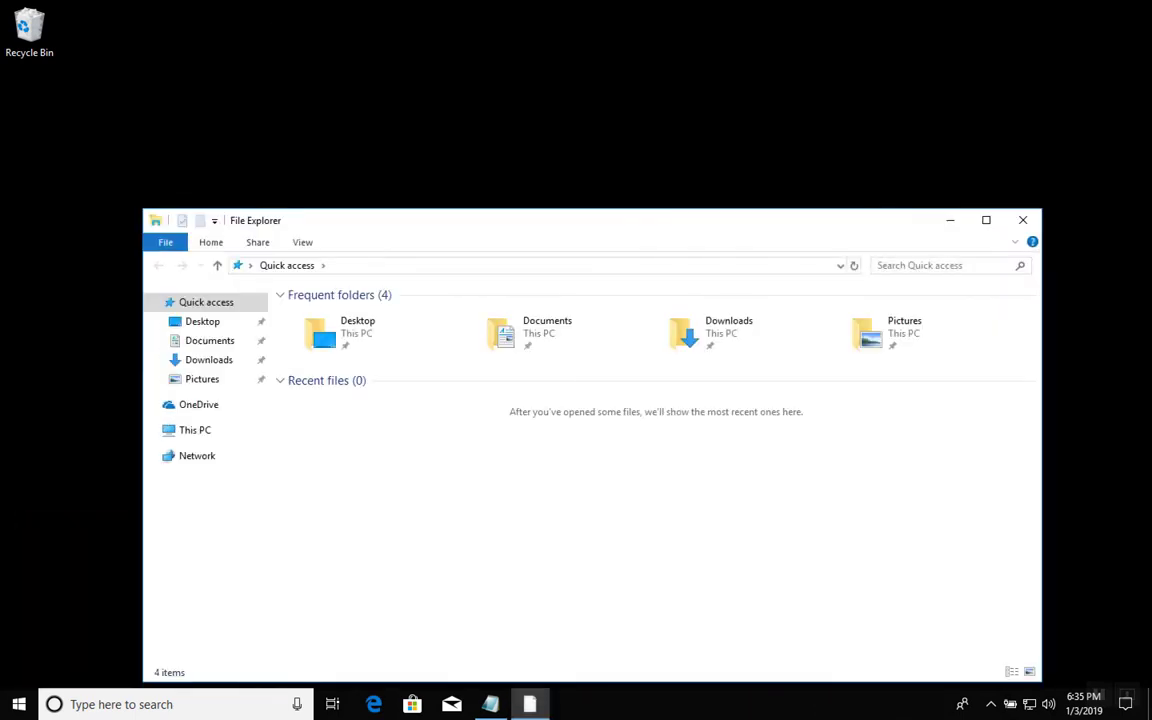
click(195, 430)
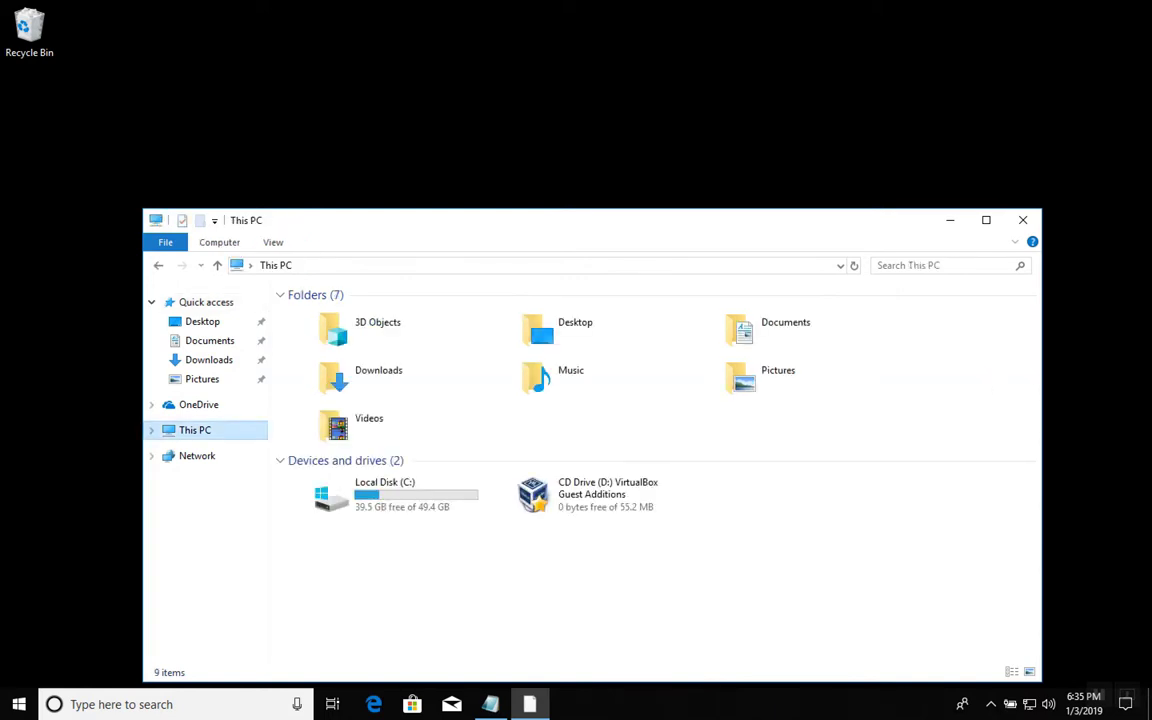
Write "it just restored itself" and "ima redo it and reboot immediately" in the uncovered Notepad note, then close Notepad without saving.
drag(579, 220, 553, 410)
click(553, 330)
text(it)
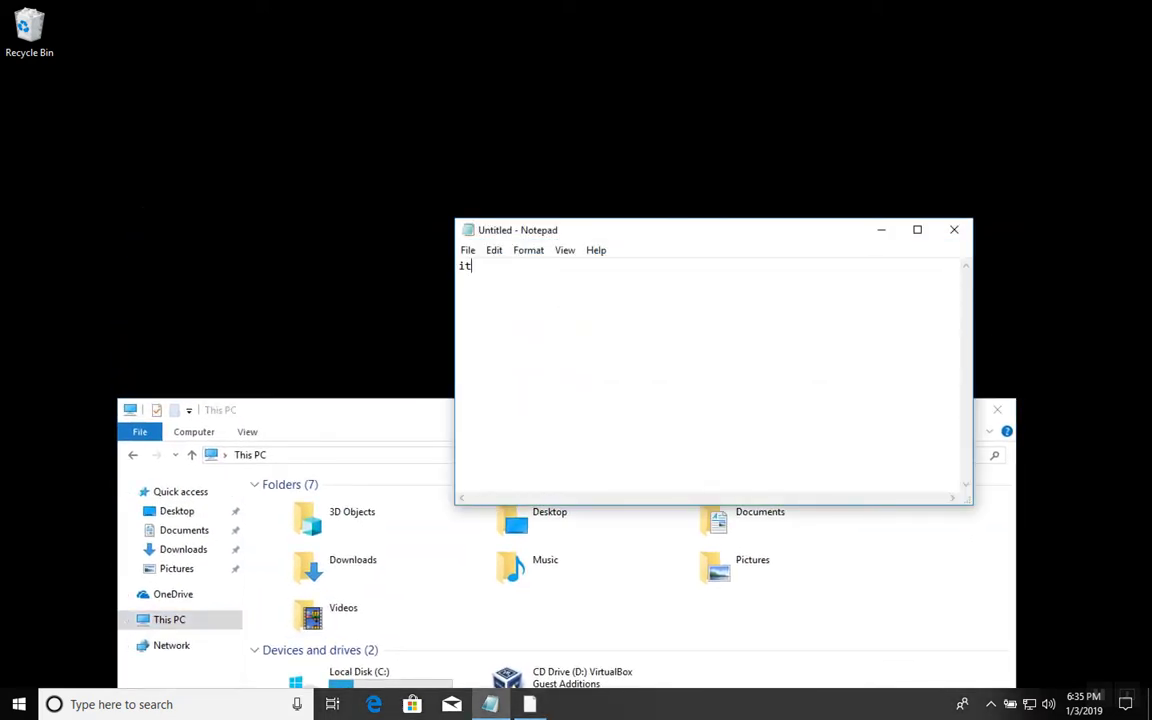
text( just restored itself)
key(Return)
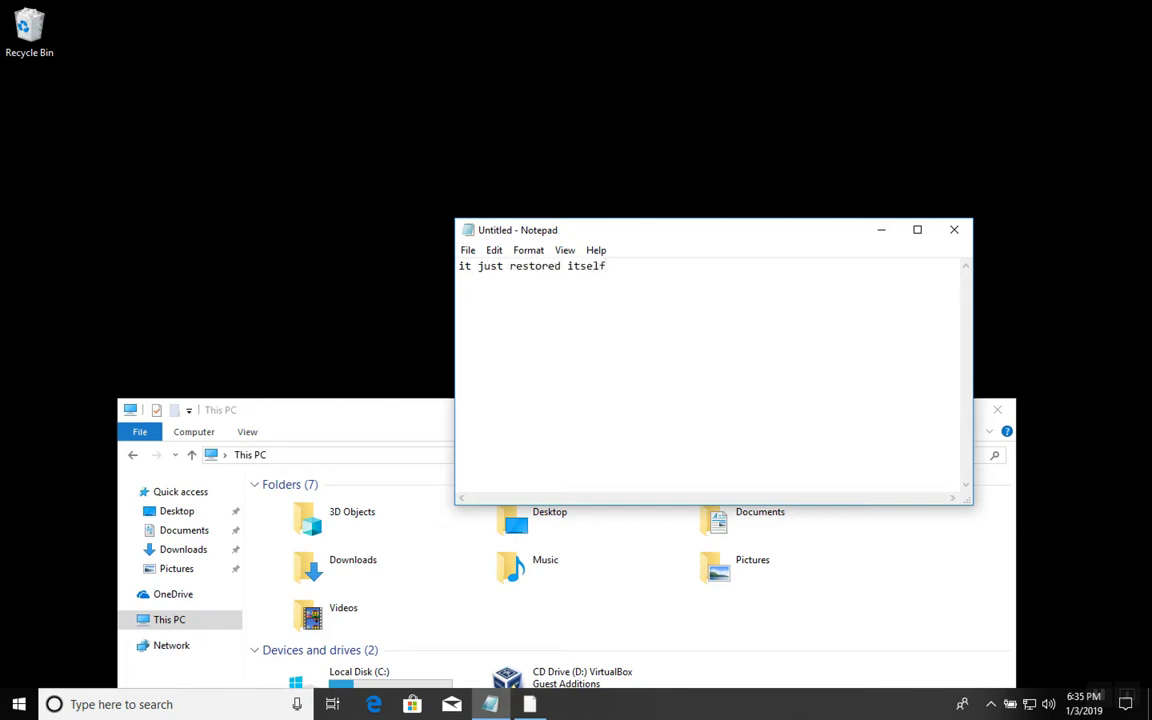
text(ima redo it and reboot)
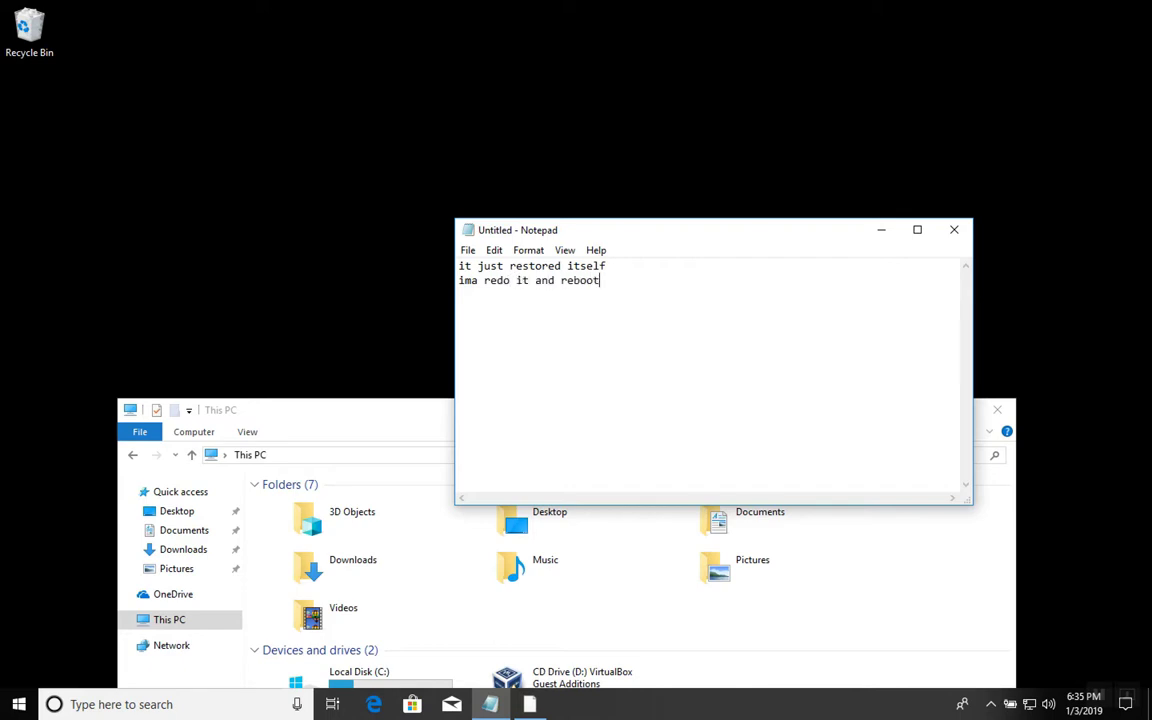
text( immediately)
click(954, 229)
click(601, 349)
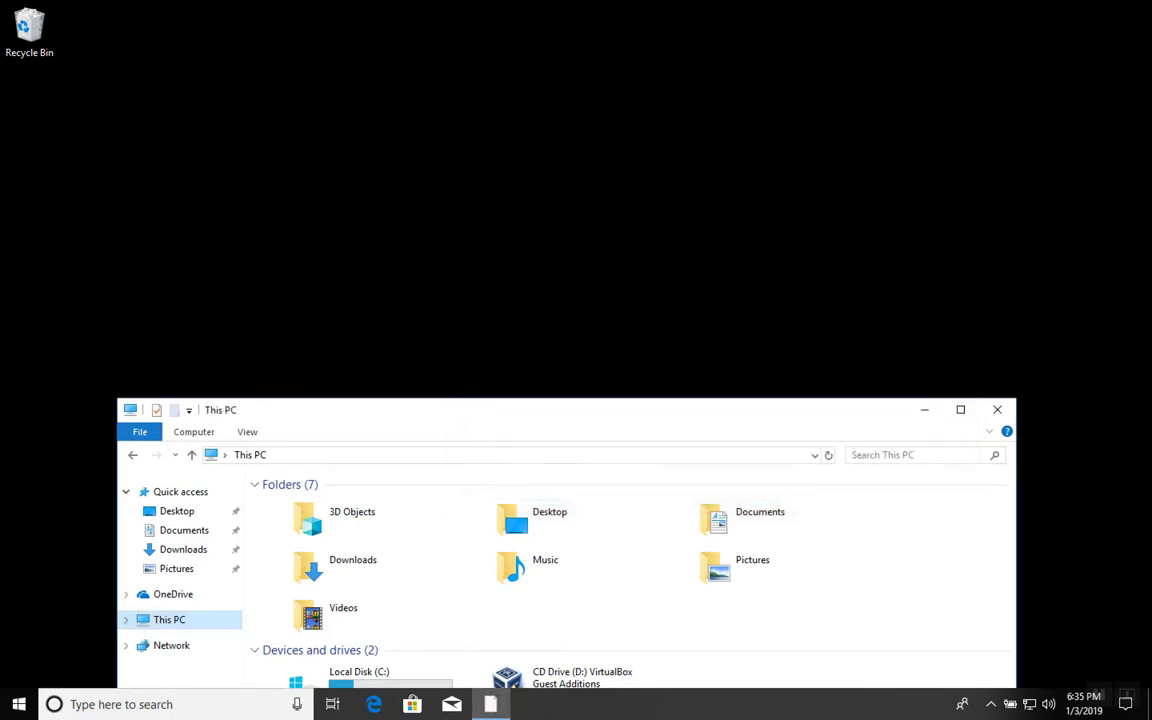
Move the This PC window up to the middle of the desktop, open Command Prompt with cmd from the Run dialog, and move it higher.
drag(644, 409, 695, 159)
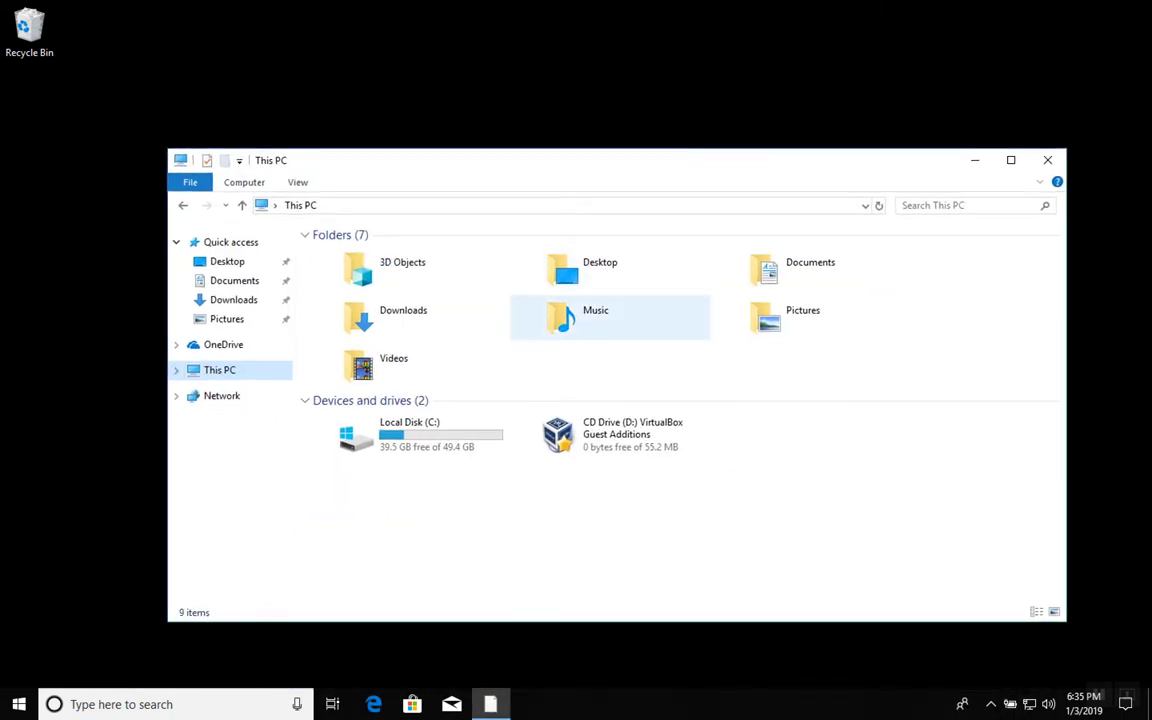
key(super+r)
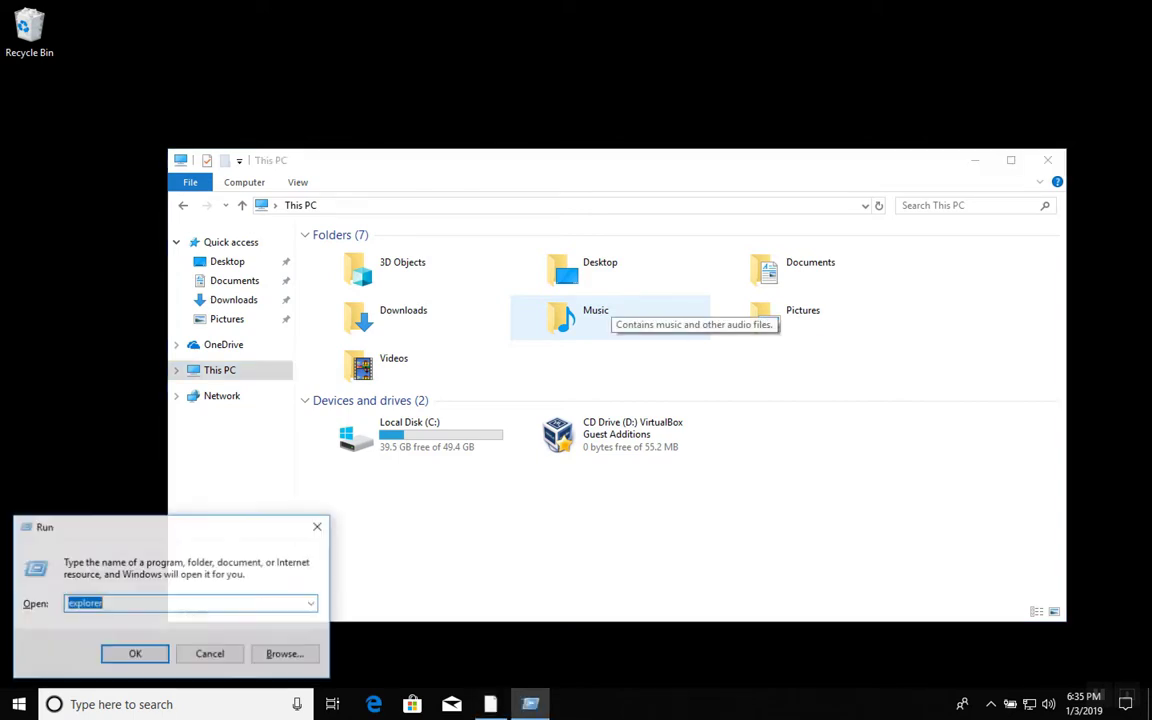
key(Return)
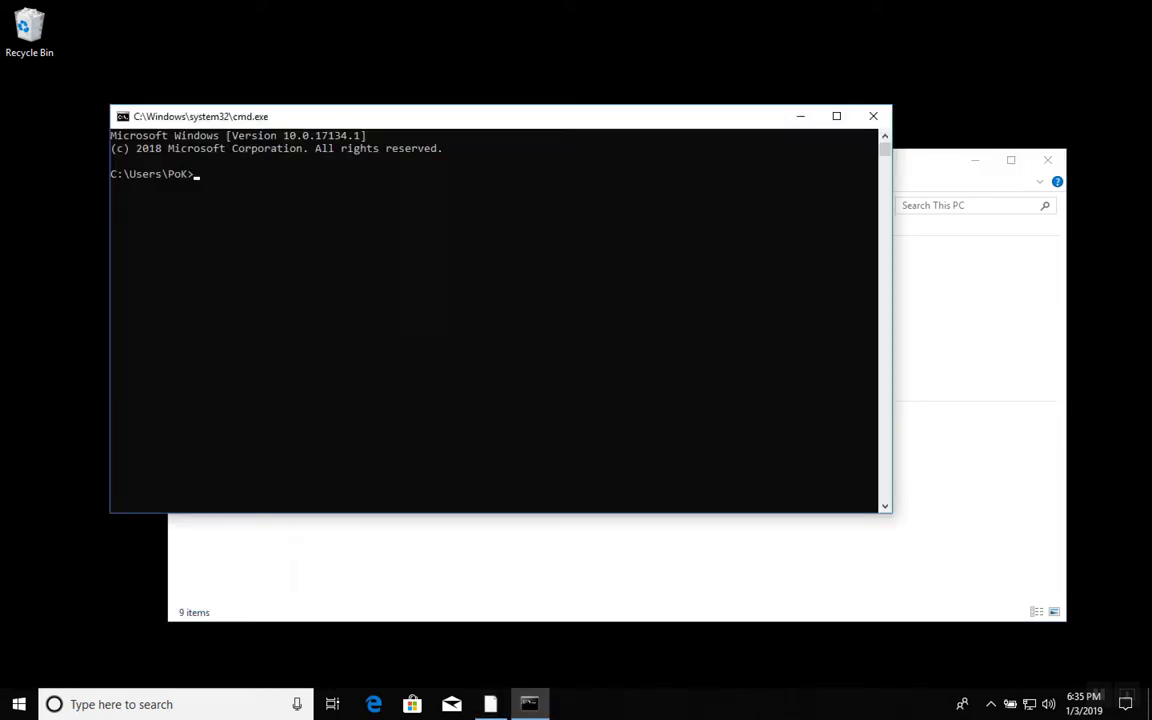
drag(465, 118, 492, 50)
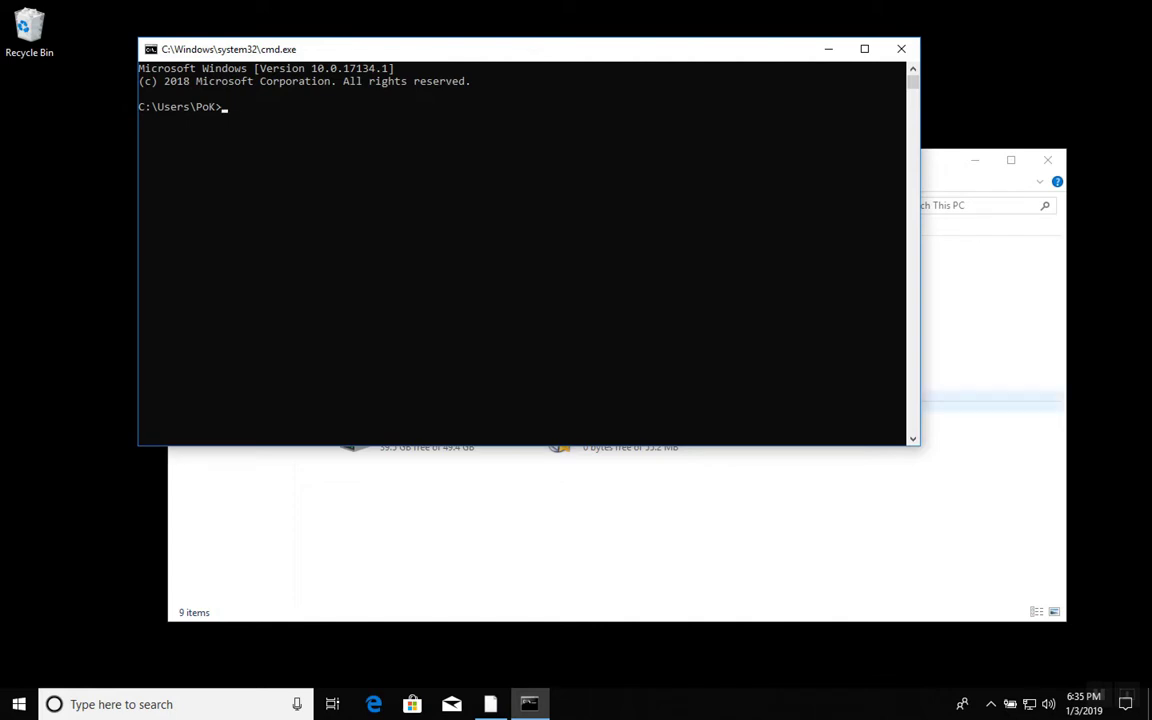
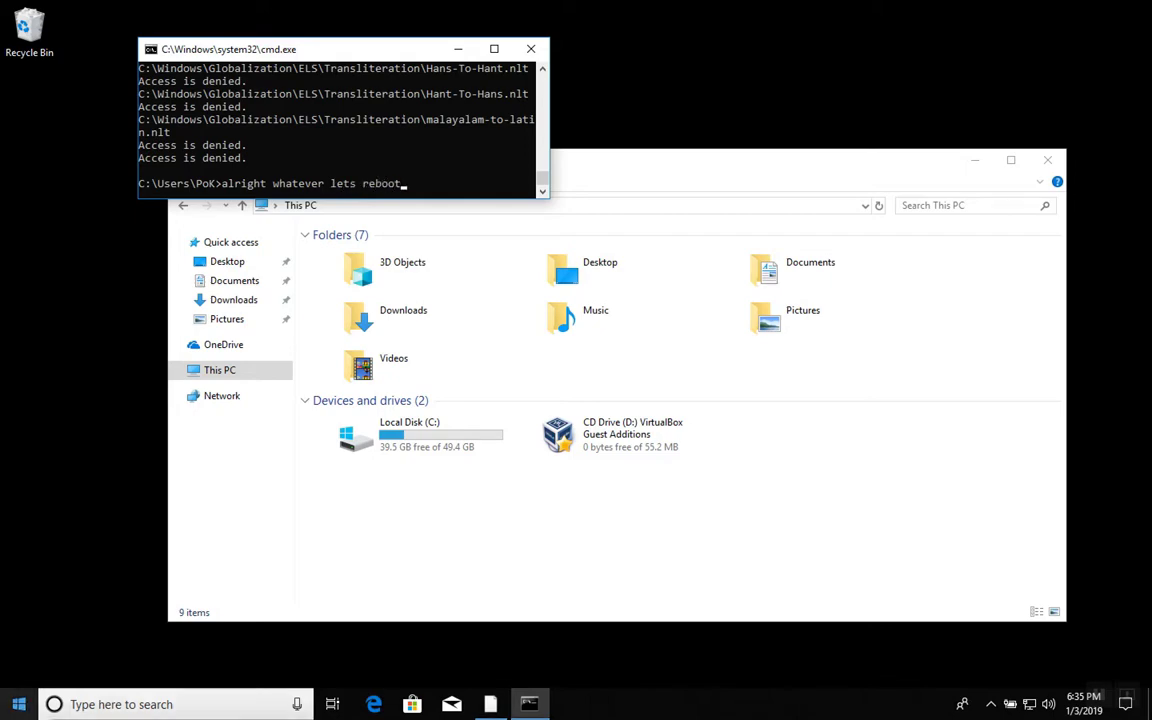
Restart Windows from the Start menu's power options.
click(19, 704)
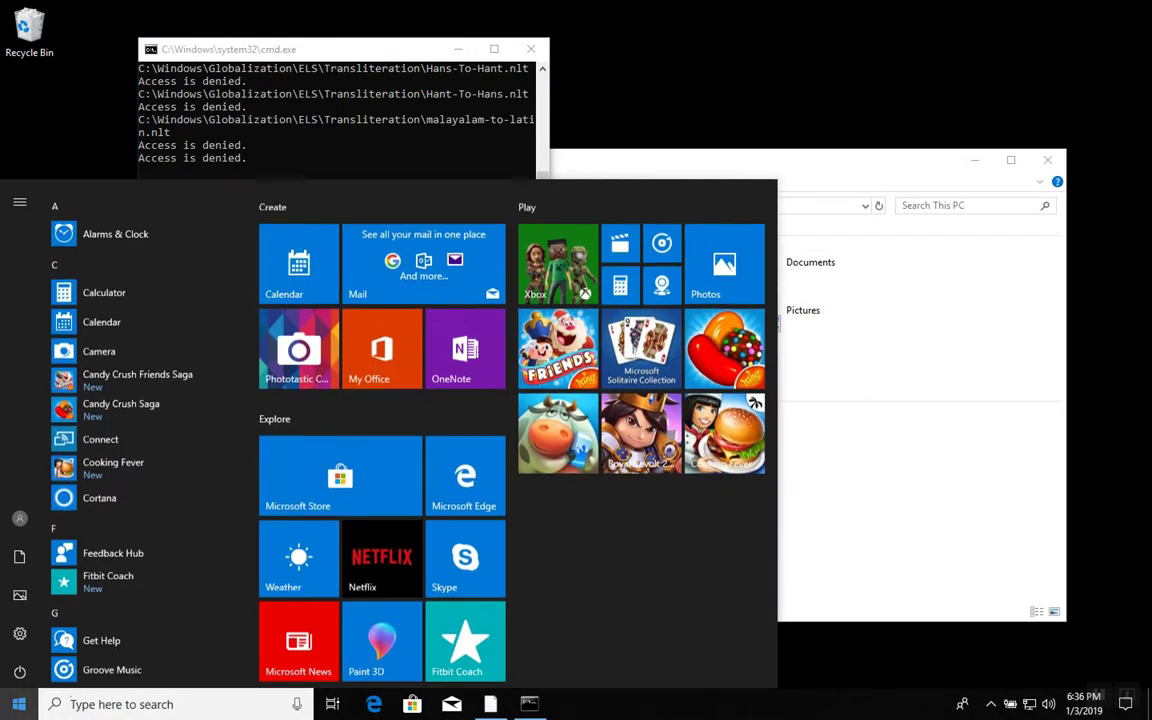
click(19, 669)
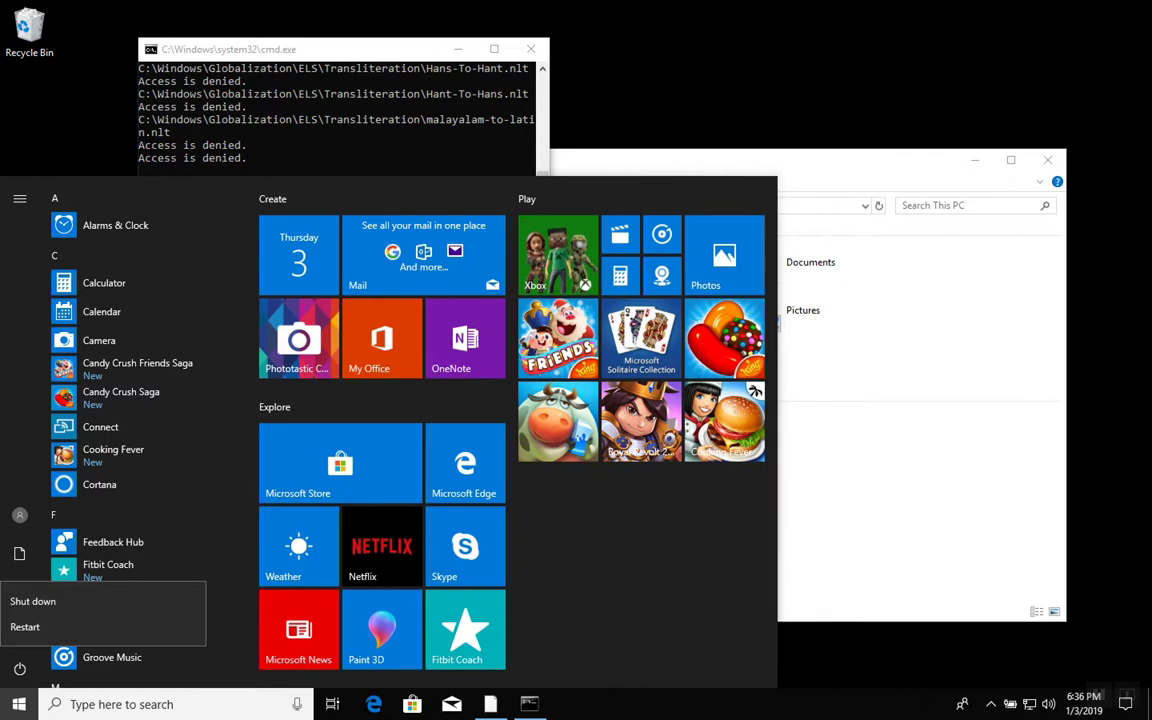
click(26, 627)
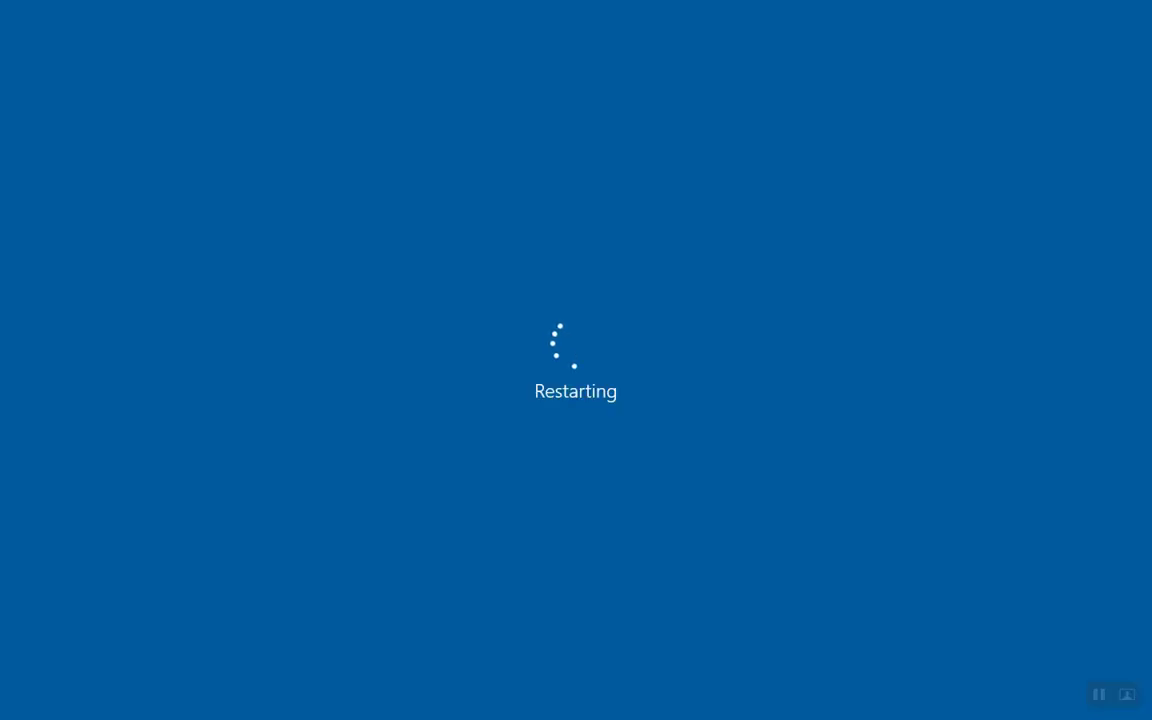